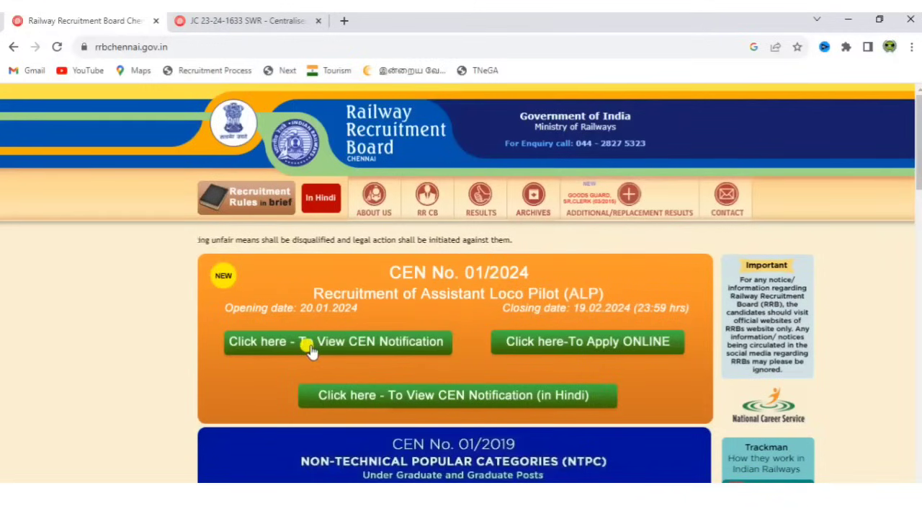
Read the CEN ALP notice PDF at 125% zoom through pages 2–3, then close it
click(225, 26)
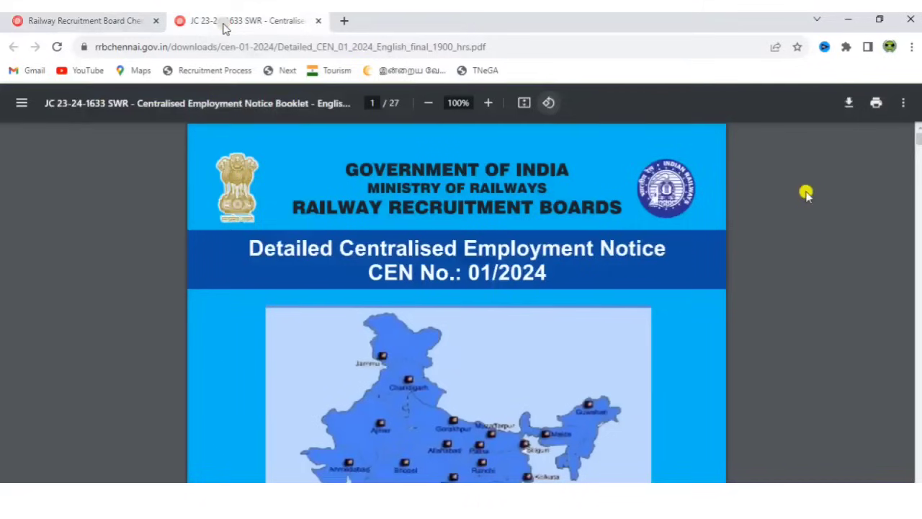
scroll(807, 193, down, 10)
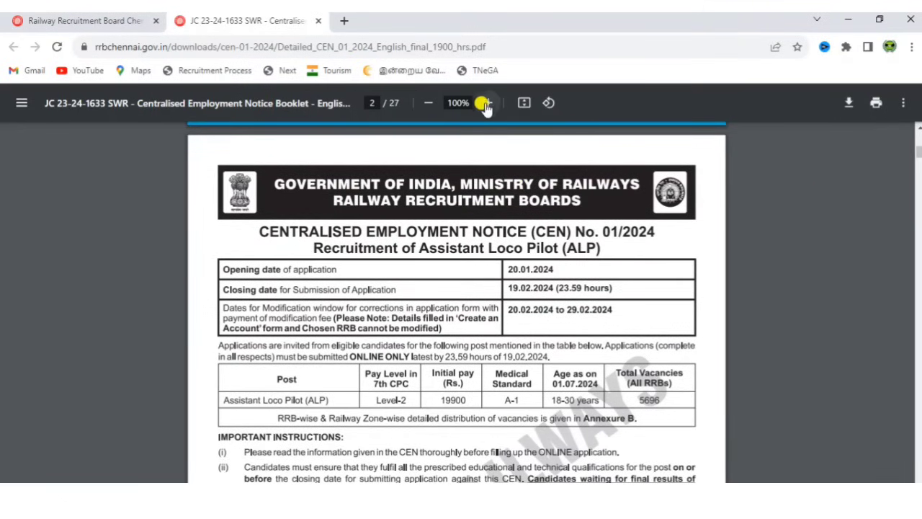
click(488, 102)
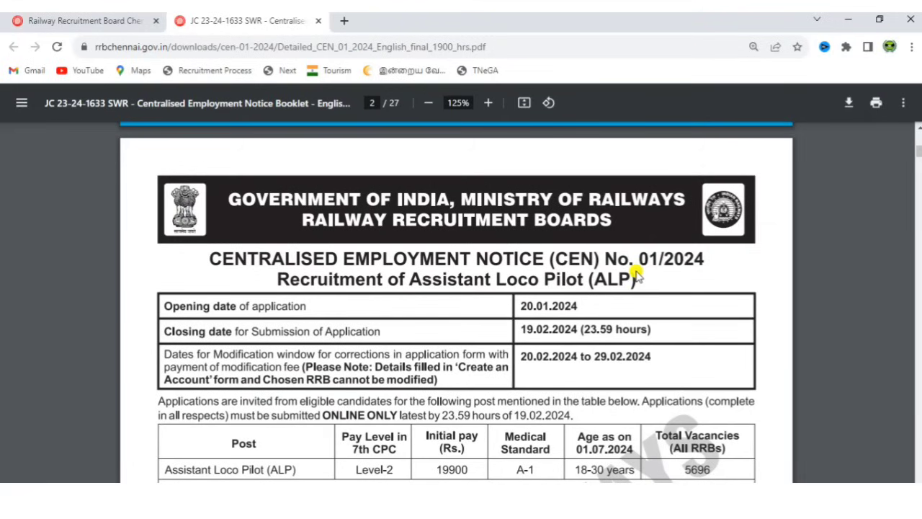
scroll(891, 325, down, 2)
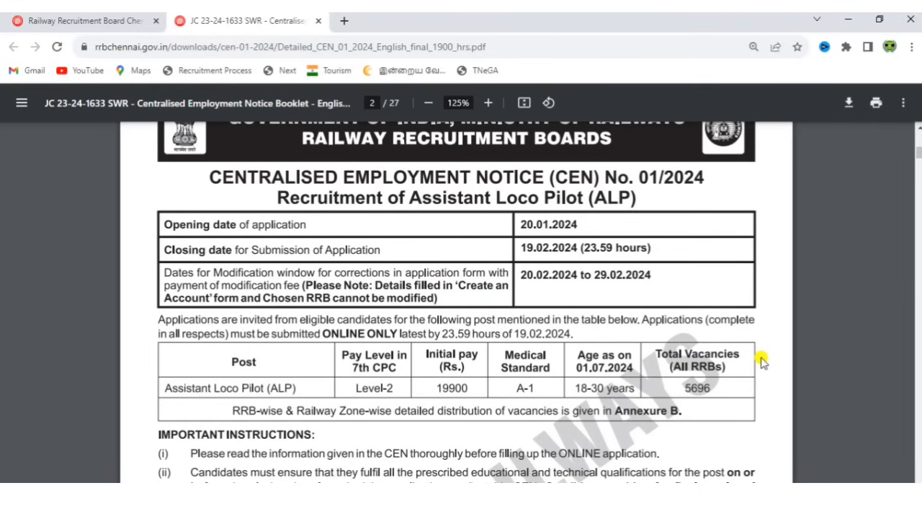
scroll(763, 361, down, 5)
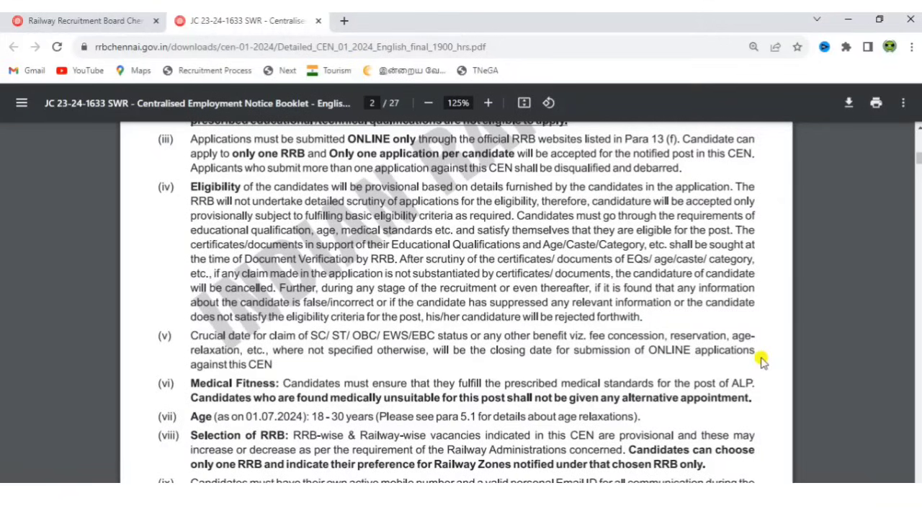
scroll(762, 362, down, 10)
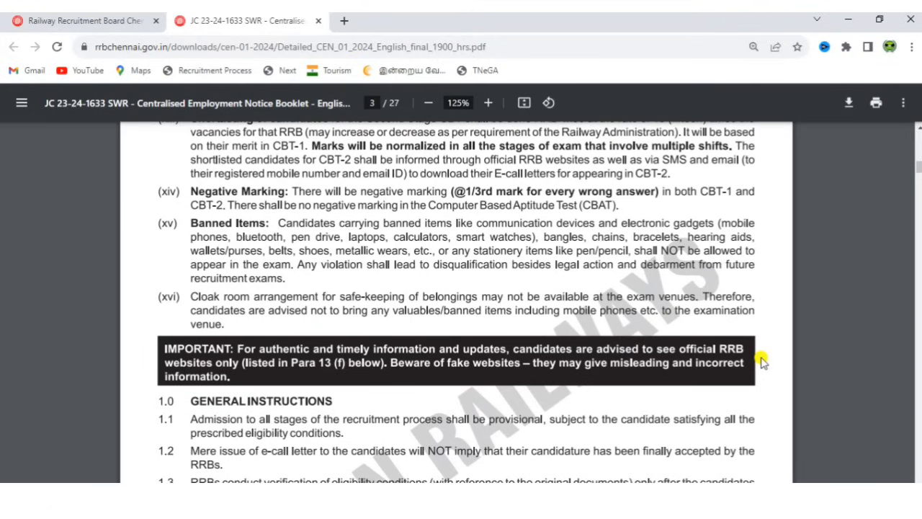
key(ctrl+w)
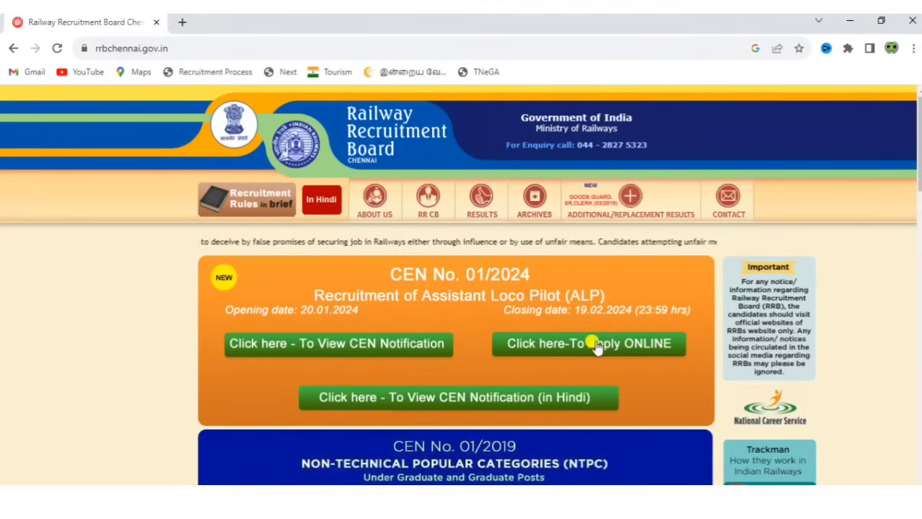
Open the online application portal from 'Click here-To Apply ONLINE' and expand the Apply menu
click(600, 346)
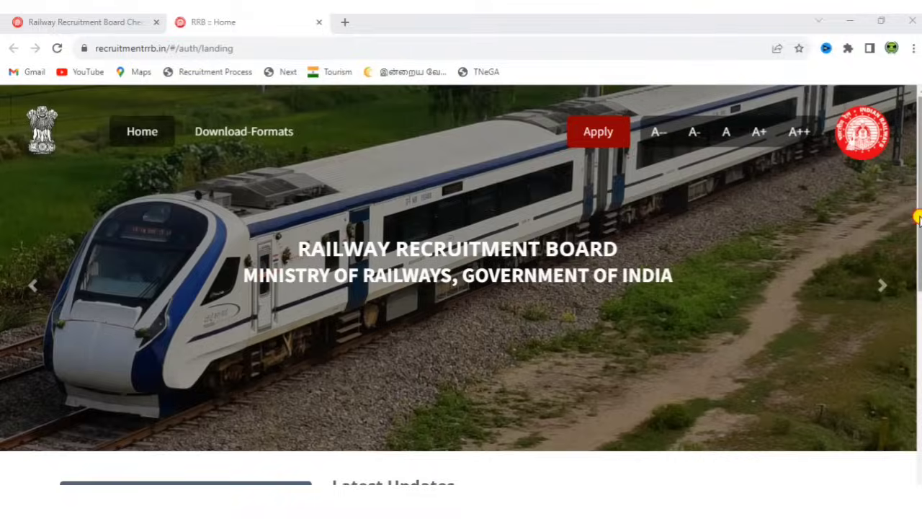
drag(919, 218, 919, 277)
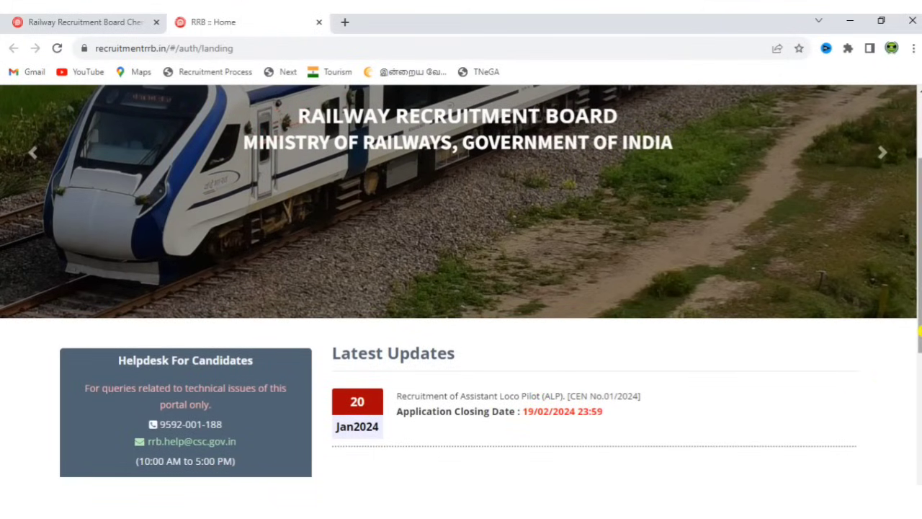
drag(919, 332, 919, 271)
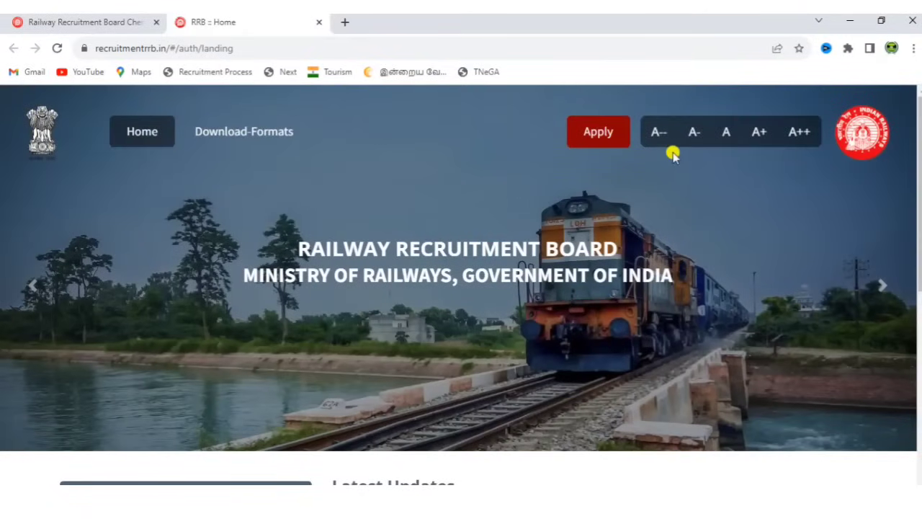
click(598, 132)
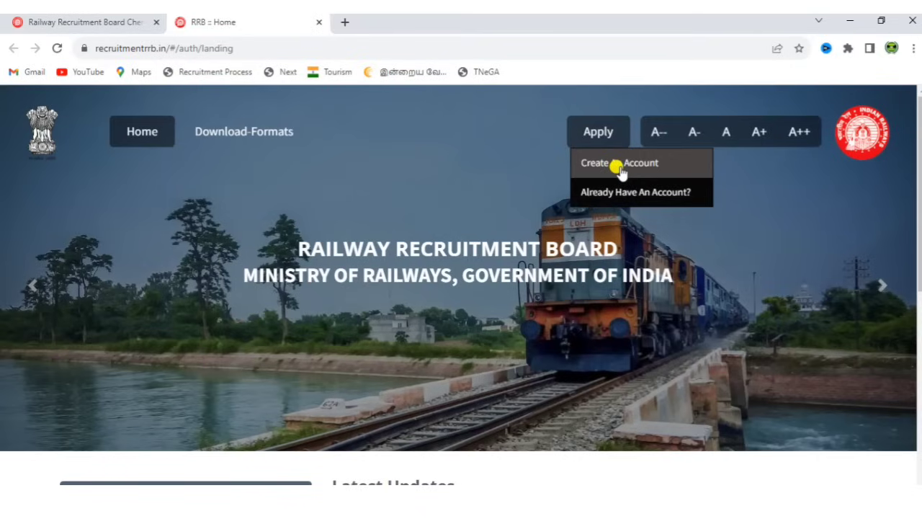
Choose Create An Account, tick the read-the-CEN declaration and proceed to the form
click(620, 164)
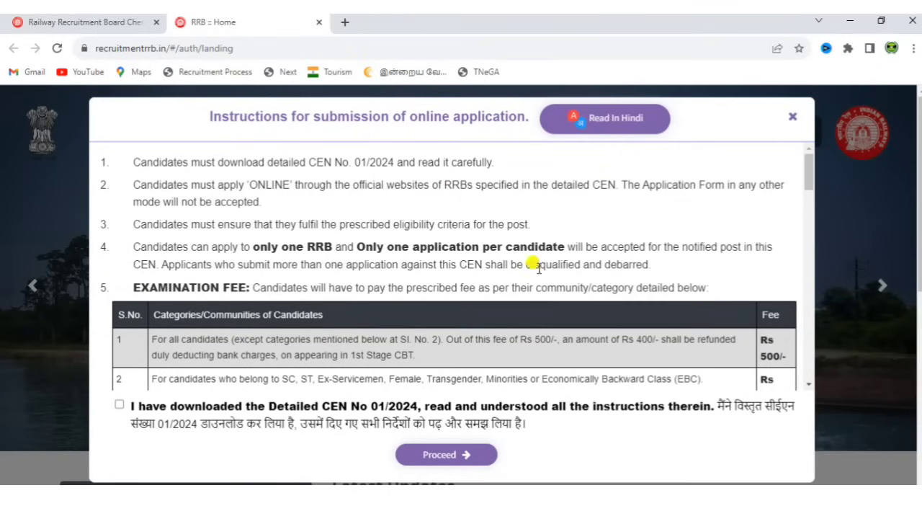
drag(808, 176, 821, 391)
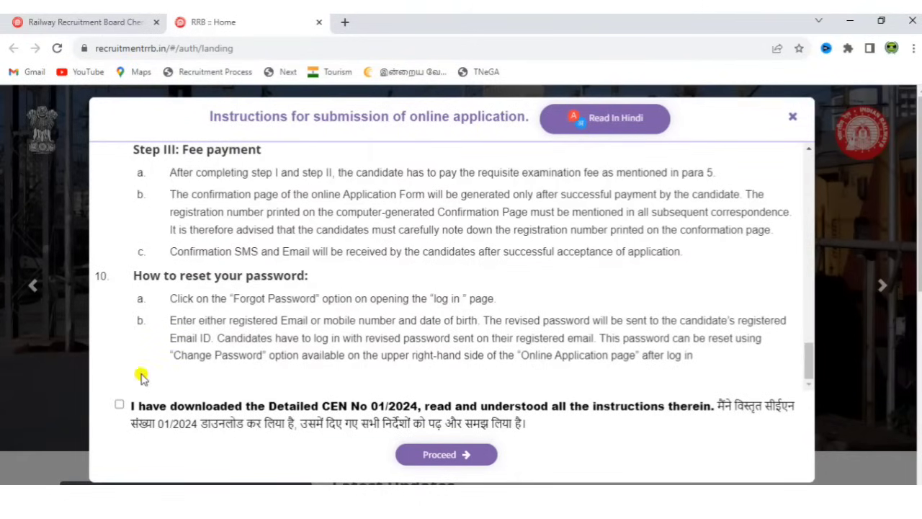
click(120, 405)
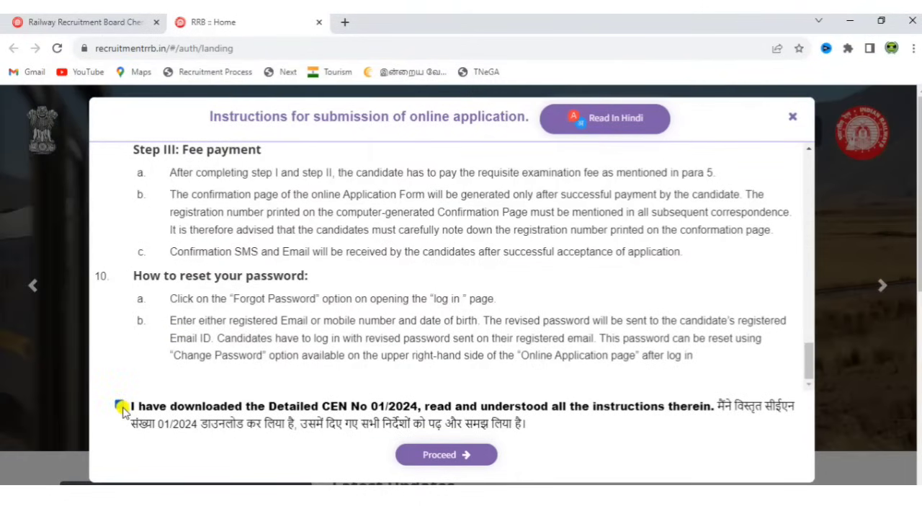
click(447, 457)
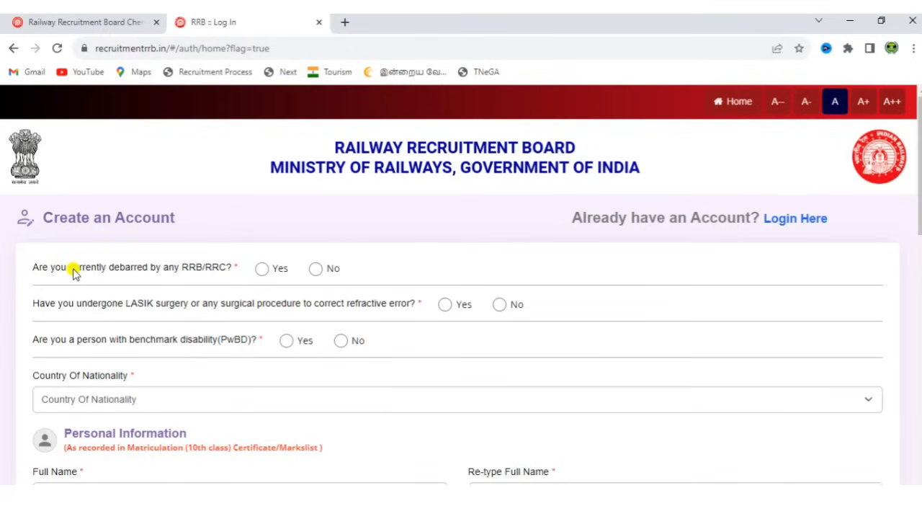
Answer No for debarred, LASIK and PwBD, and pick India as Country Of Nationality
click(316, 269)
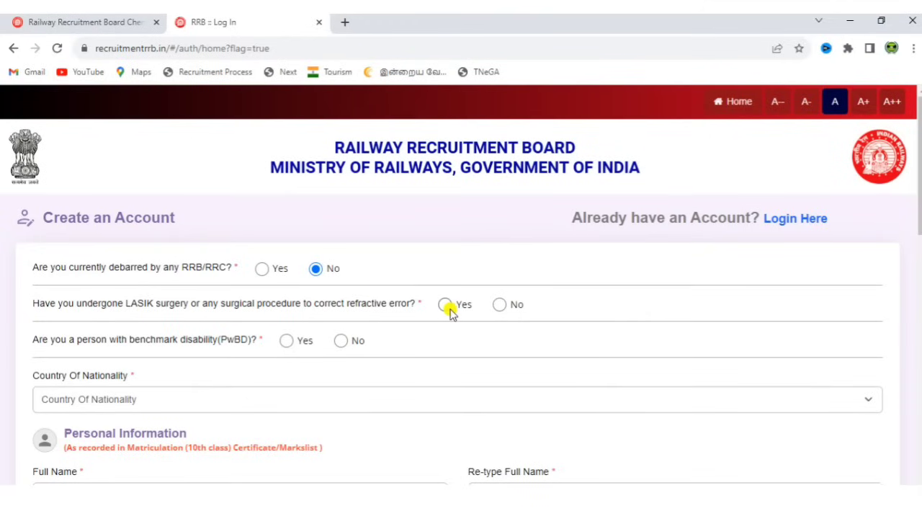
click(499, 305)
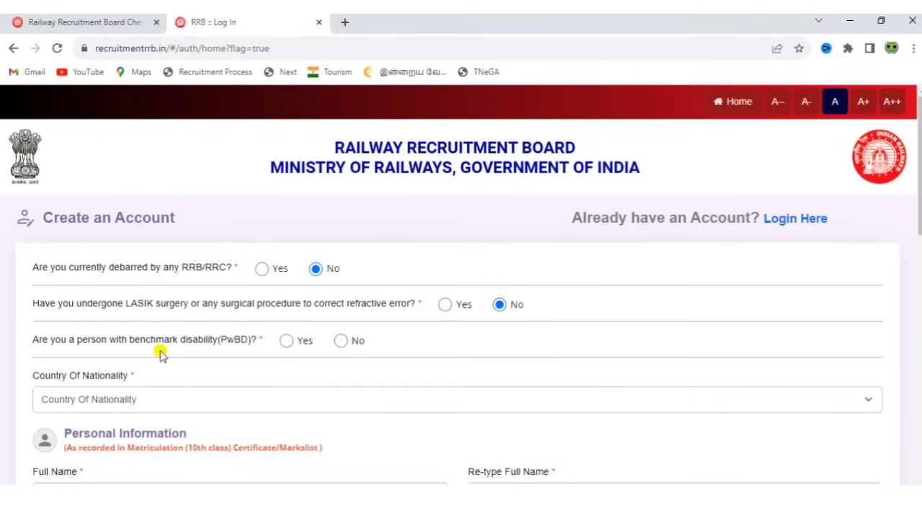
click(286, 340)
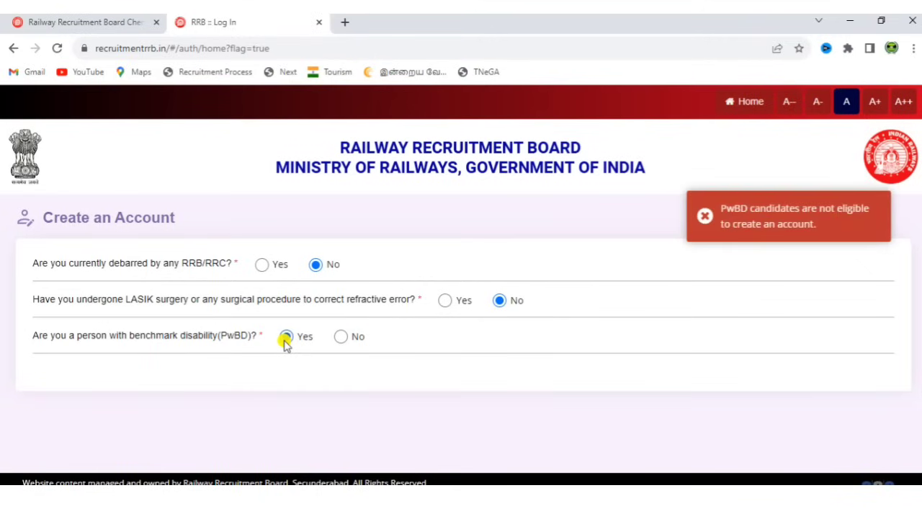
click(339, 338)
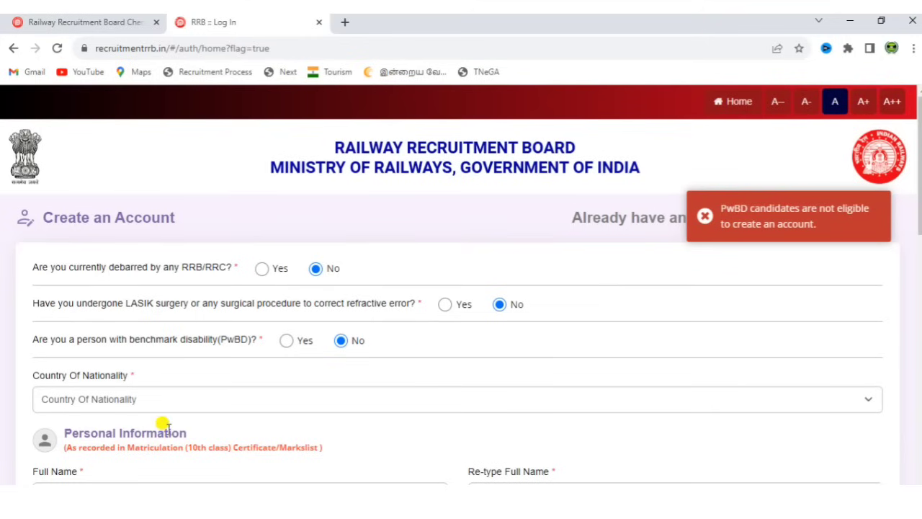
click(132, 400)
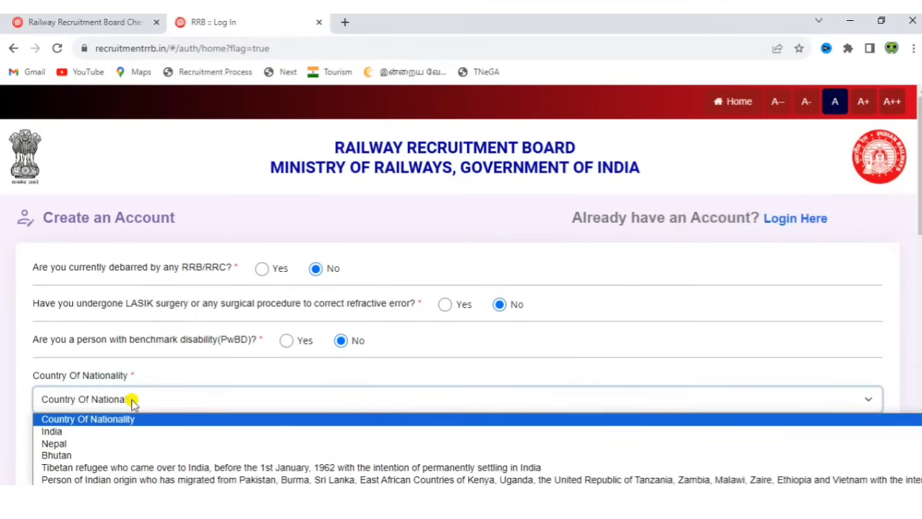
click(107, 432)
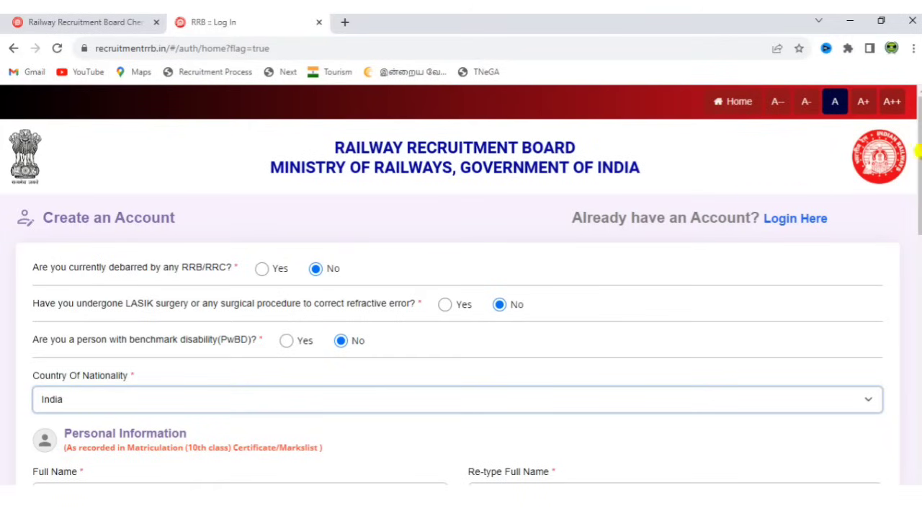
drag(919, 173, 920, 256)
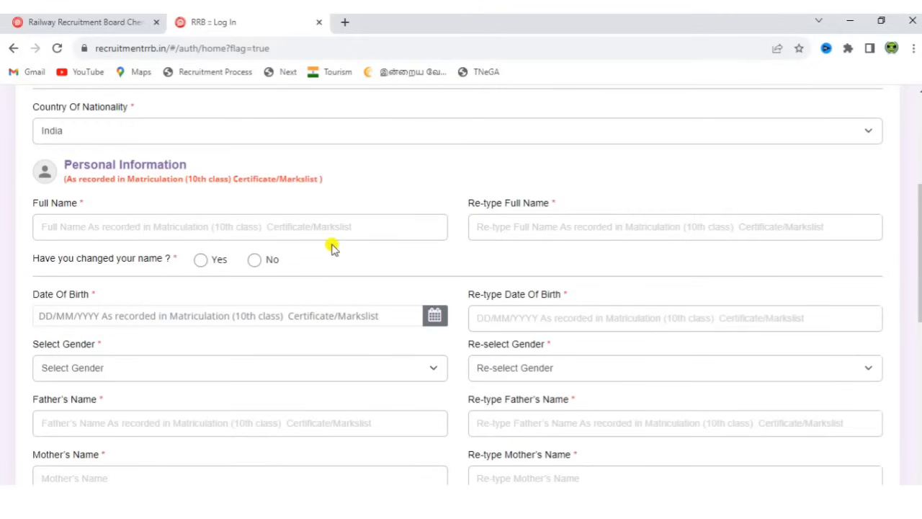
Enter the candidate's full name in both name fields and answer No to name change
click(179, 232)
text(SRI)
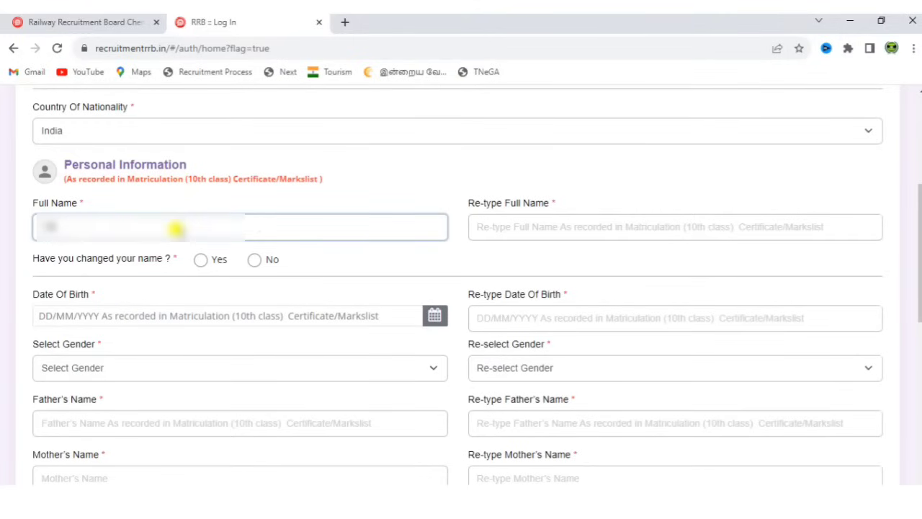
text(**********)
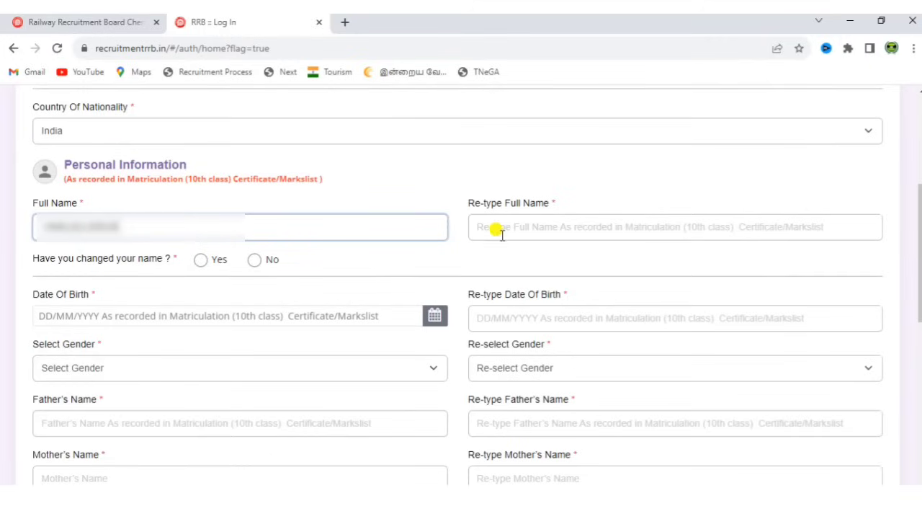
click(498, 229)
text(**)
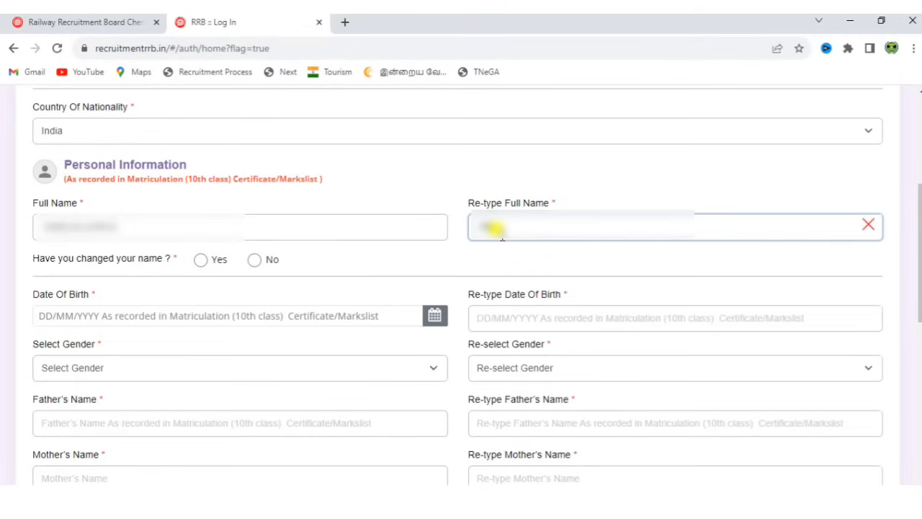
text(*******)
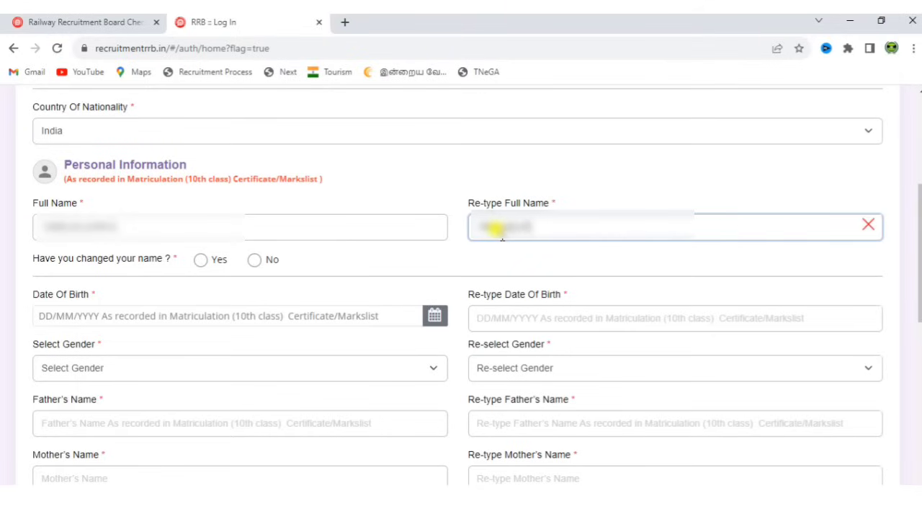
text(***)
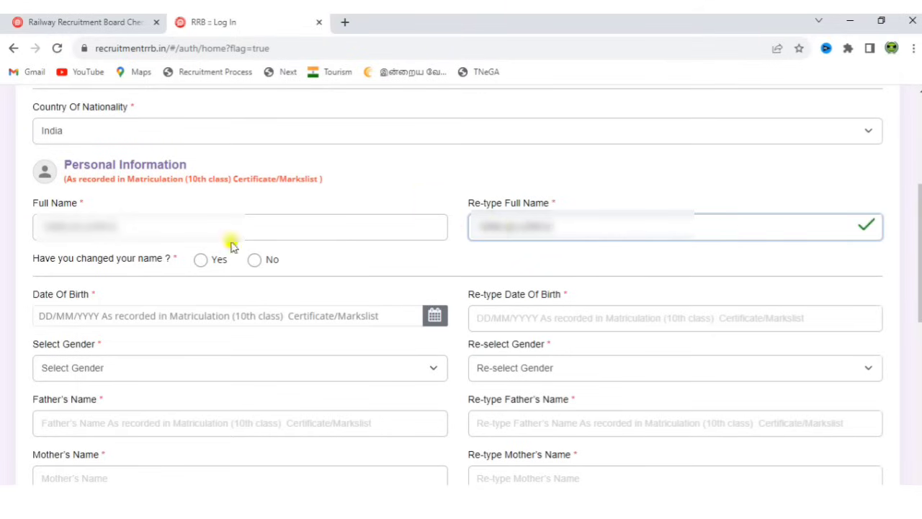
click(164, 256)
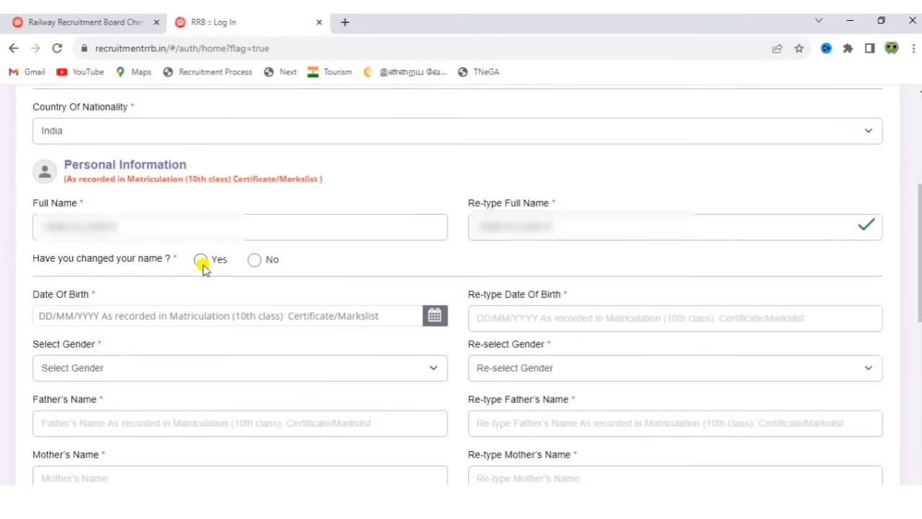
click(254, 260)
click(183, 317)
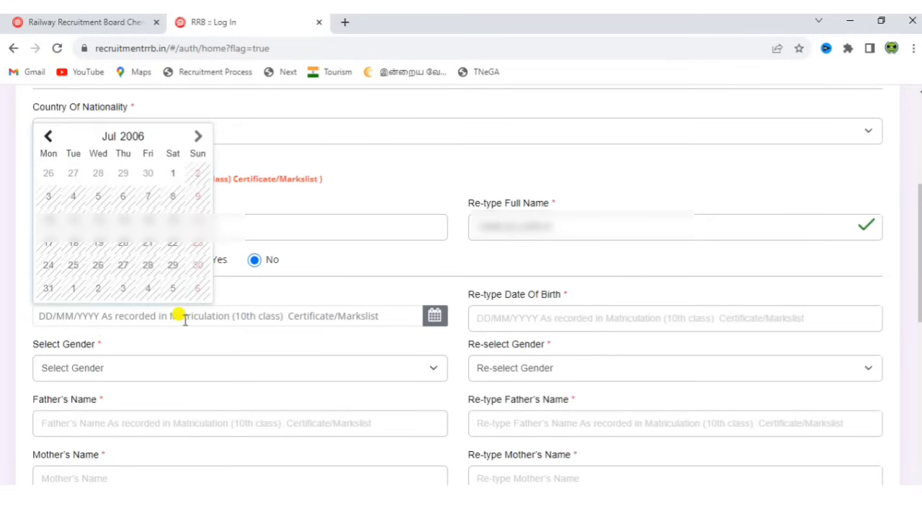
click(134, 137)
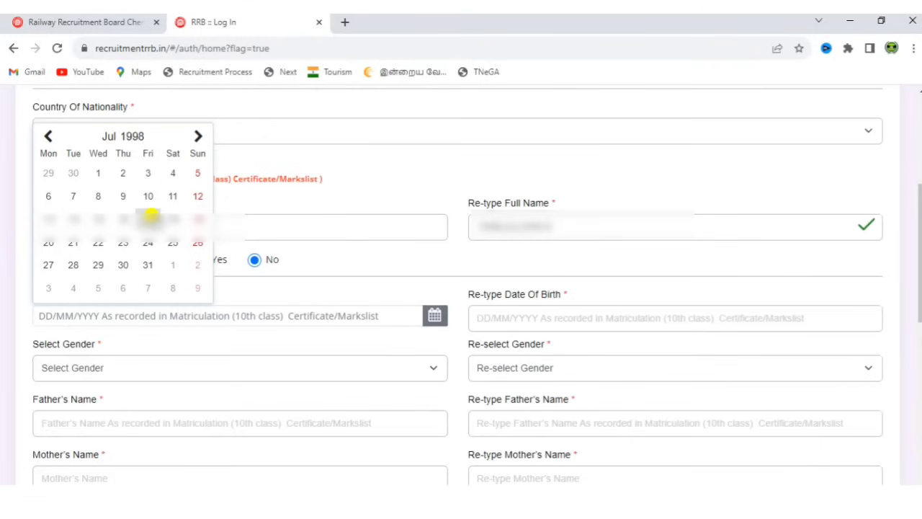
click(197, 136)
click(196, 136)
click(196, 136)
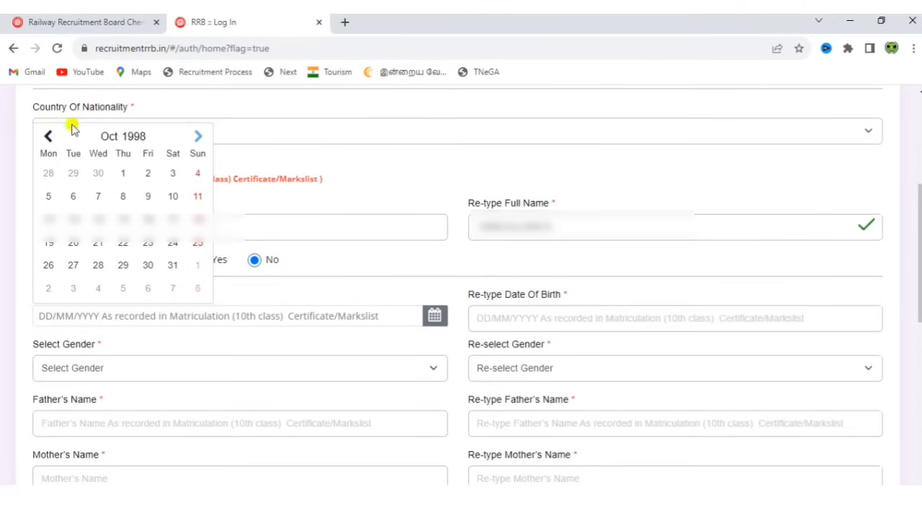
click(48, 137)
click(47, 137)
click(47, 137)
click(47, 137)
click(48, 137)
click(47, 137)
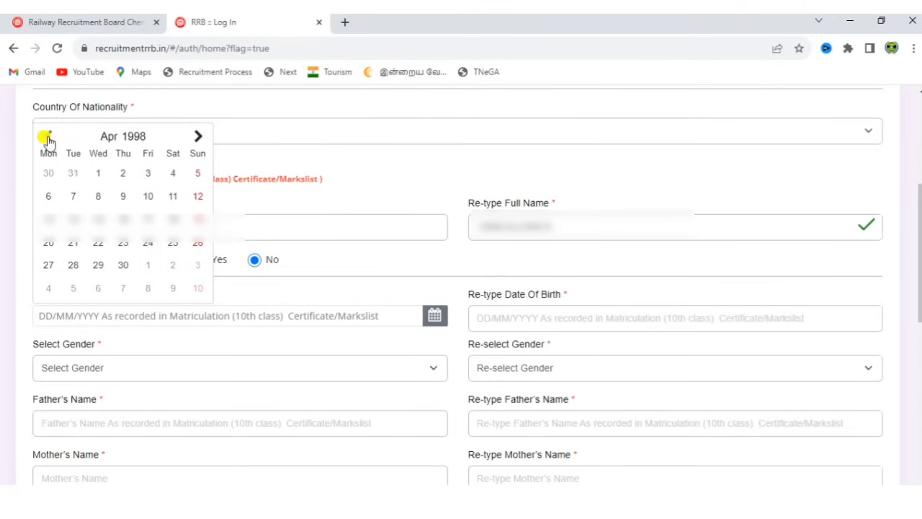
click(149, 243)
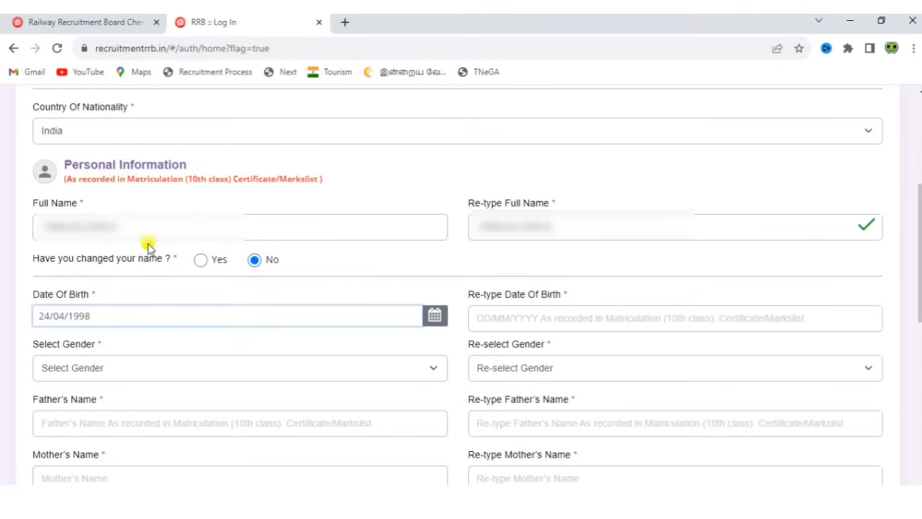
click(541, 314)
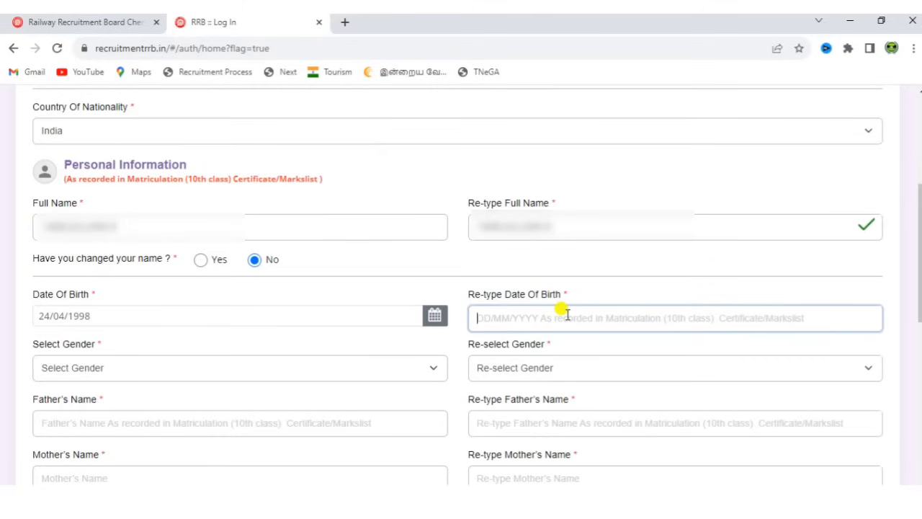
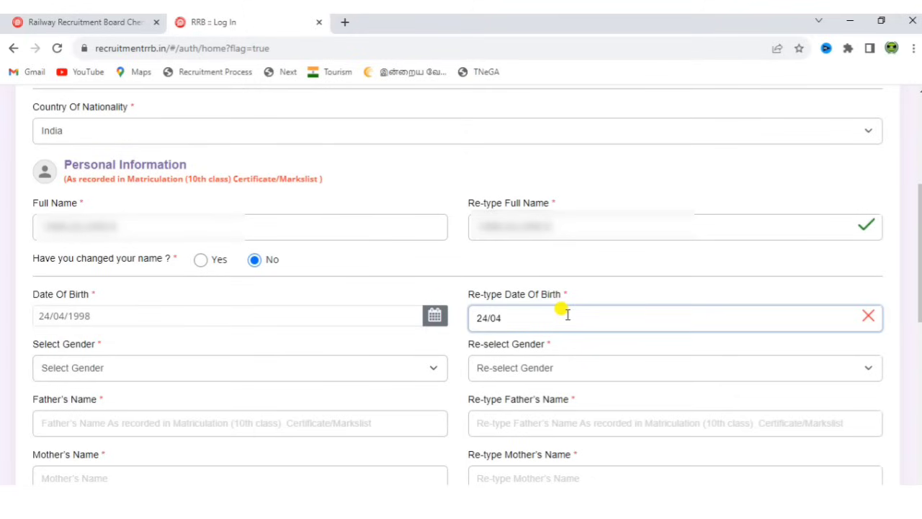
Select Male in both the gender and confirm-gender dropdowns
click(127, 368)
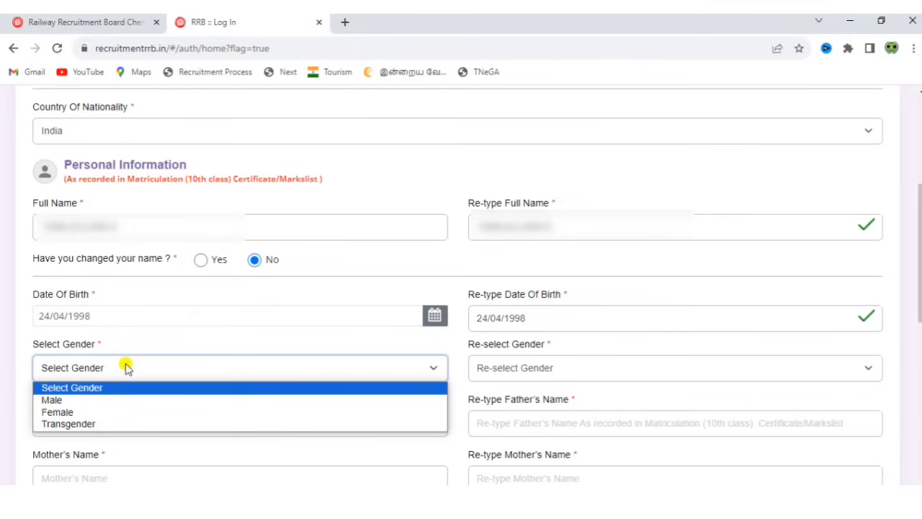
click(113, 401)
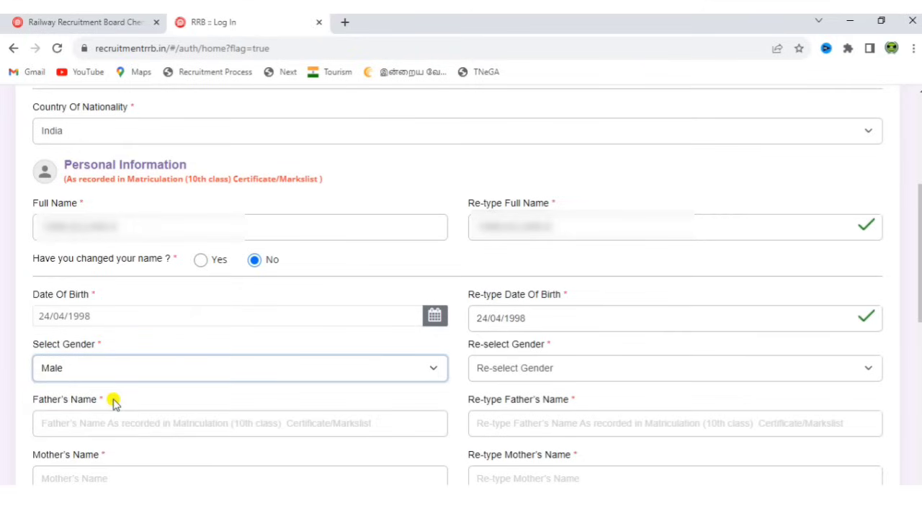
click(552, 367)
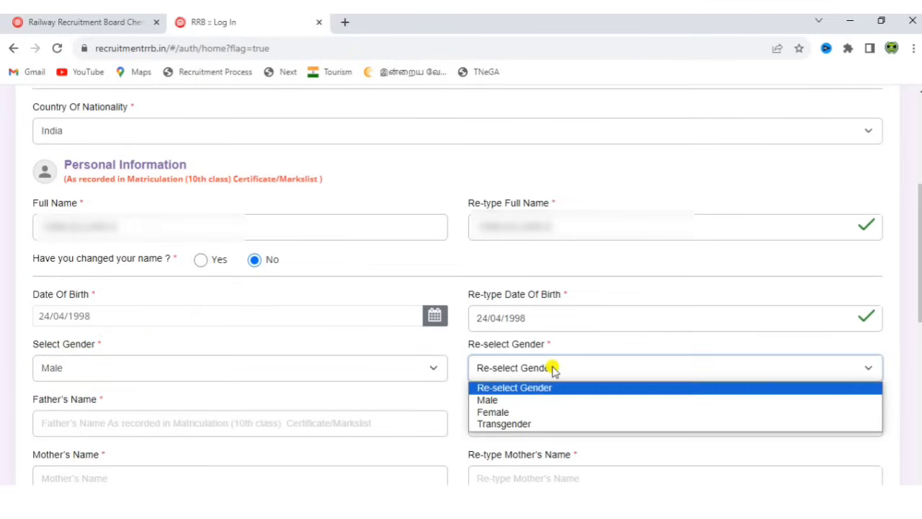
click(533, 401)
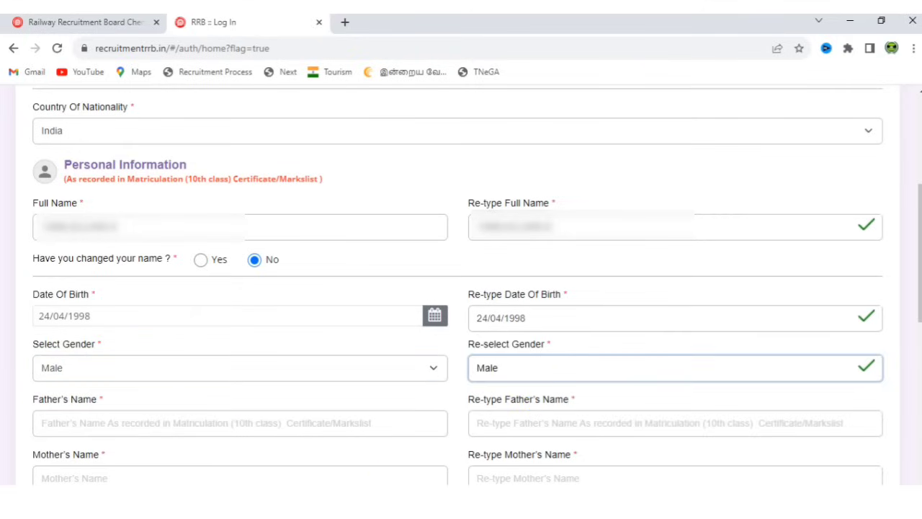
scroll(372, 465, down, 4)
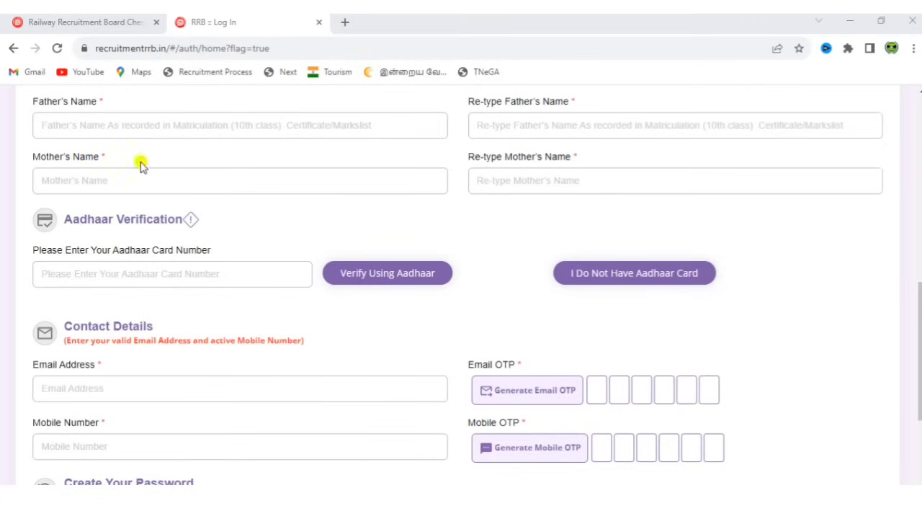
Enter and re-type the father's name and the mother's name
click(121, 125)
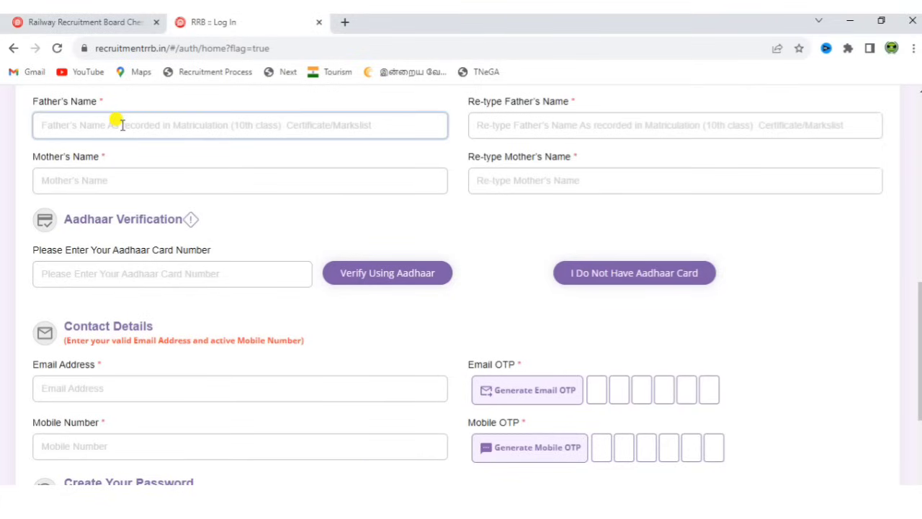
text(RAJESH)
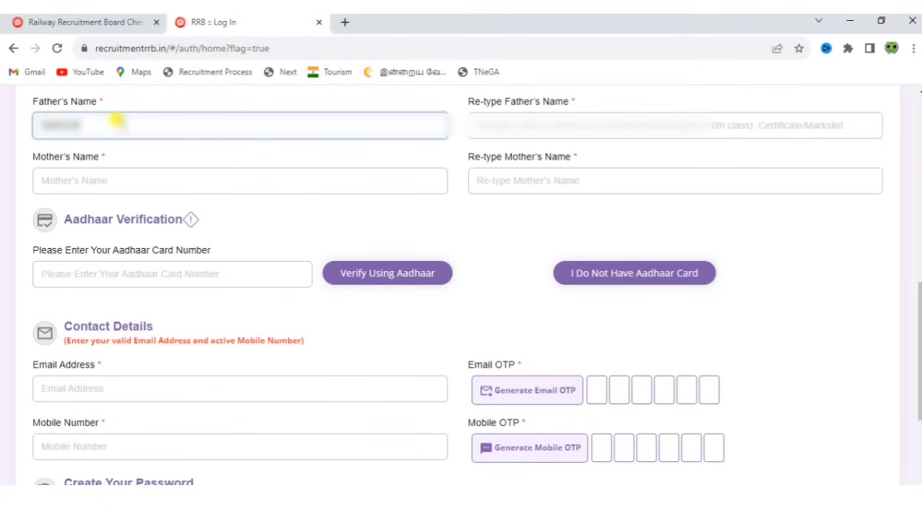
text(???????)
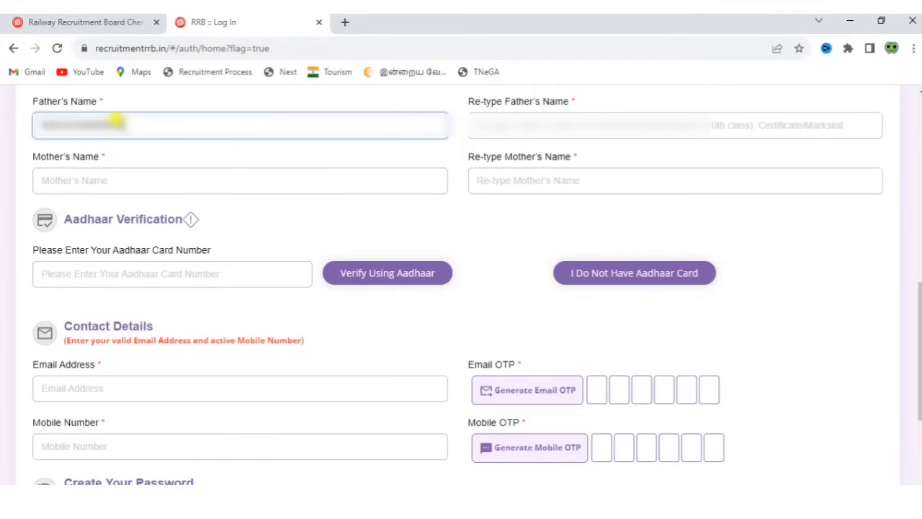
click(487, 125)
text(R)
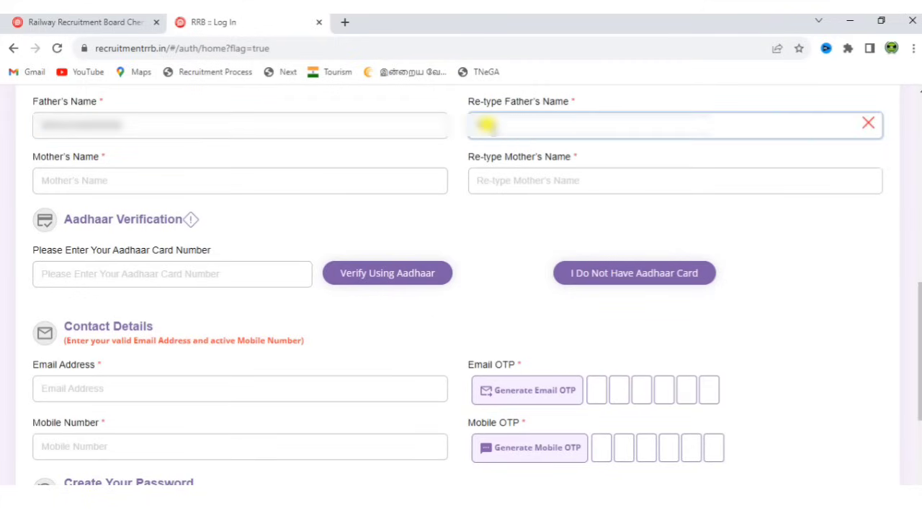
text(AJESH???)
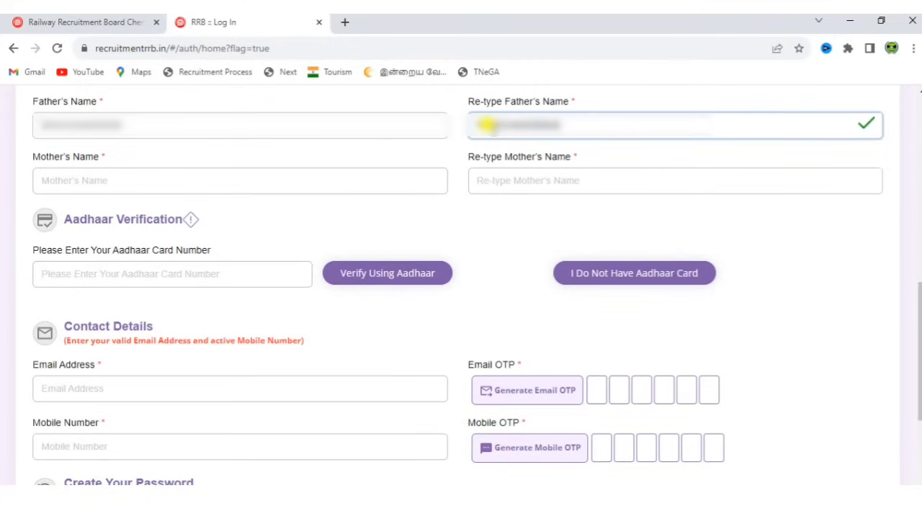
click(186, 178)
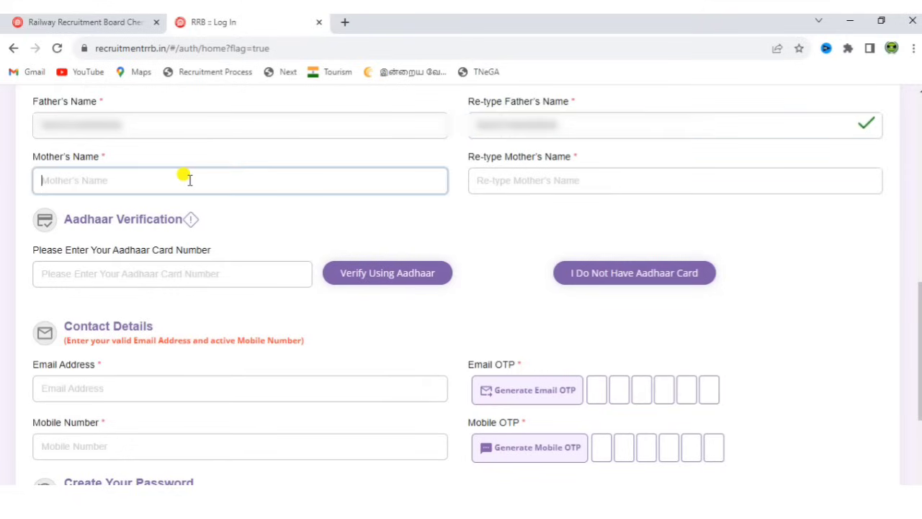
text(?????)
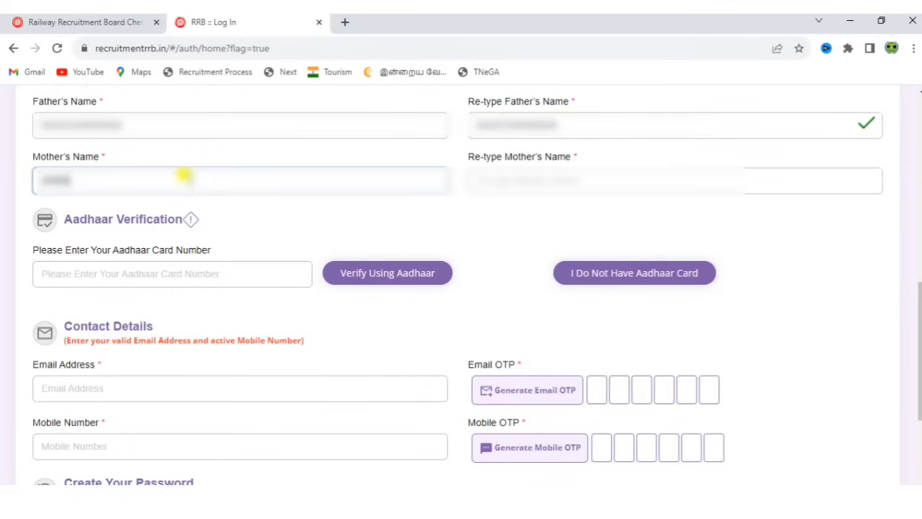
text(???????)
click(555, 184)
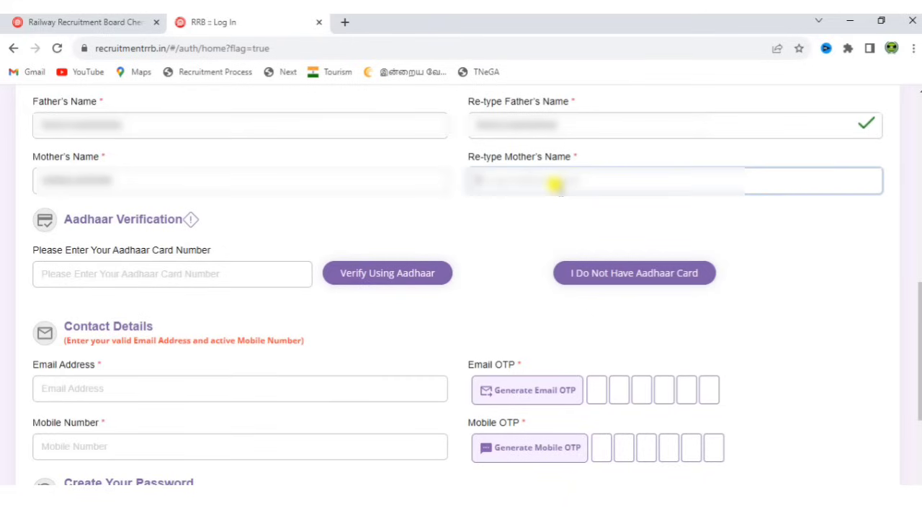
text(???????????)
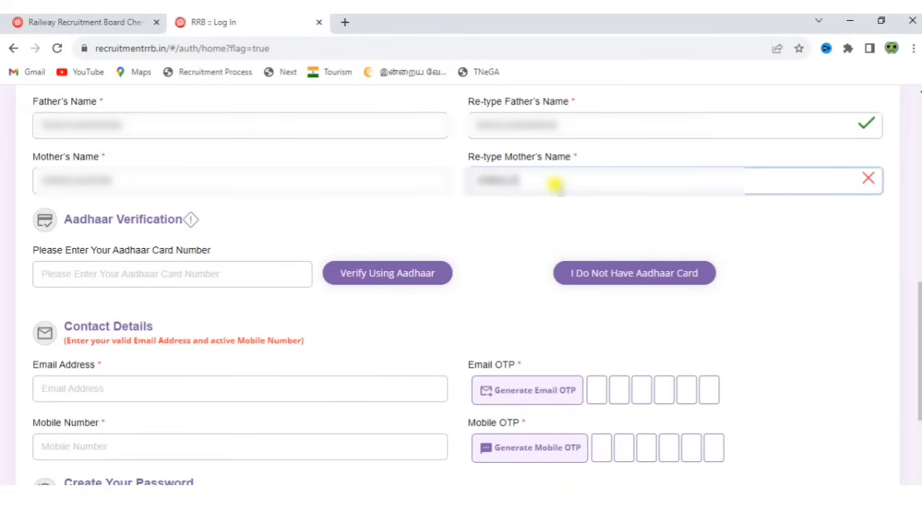
text(??)
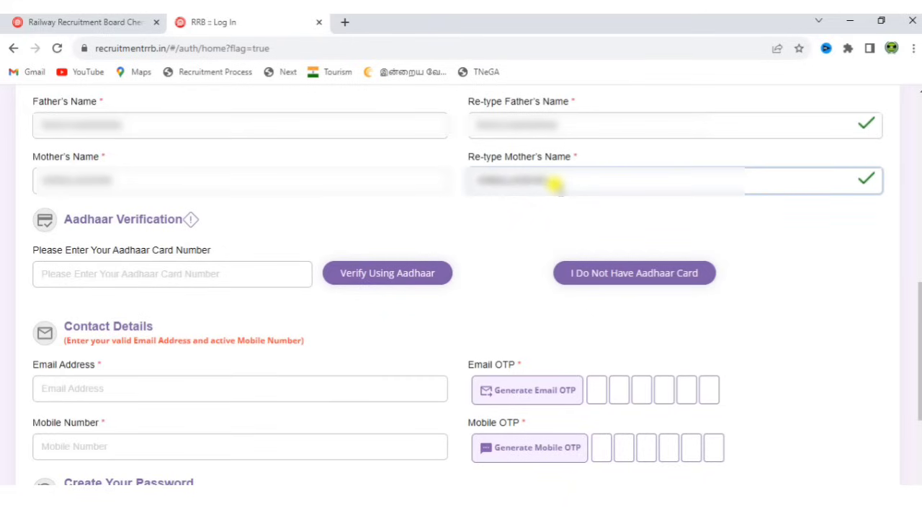
click(546, 213)
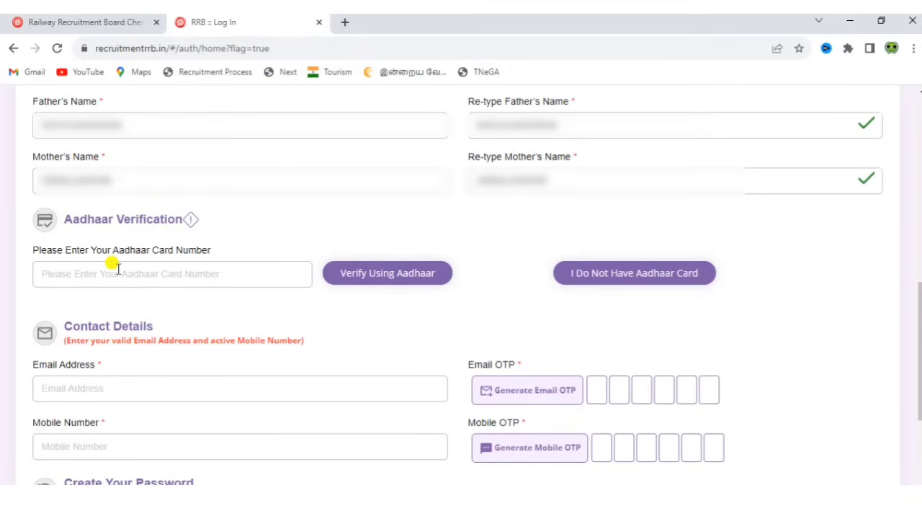
Declare having no Aadhaar card and confirm it in the Information popup
click(392, 273)
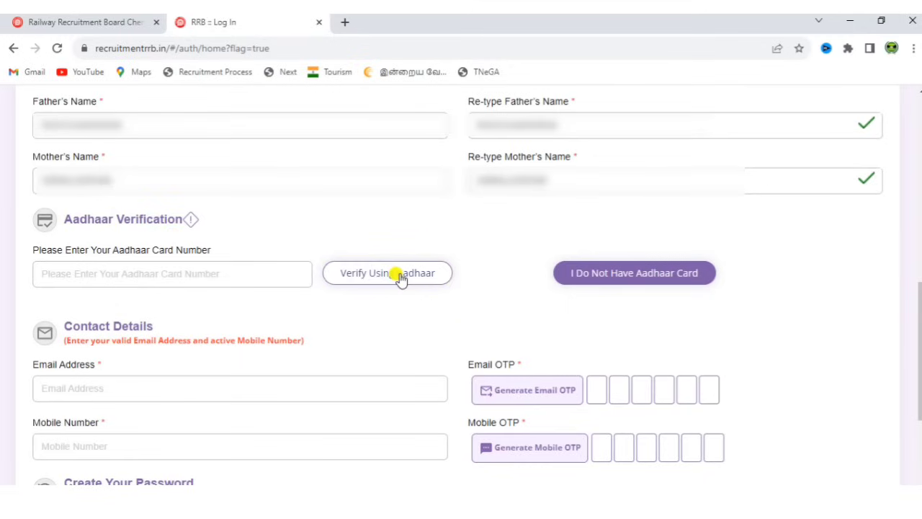
click(209, 270)
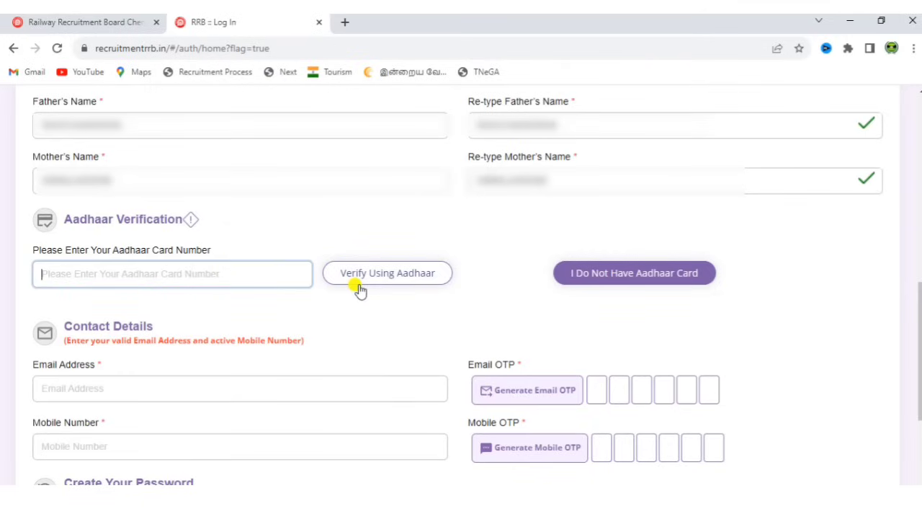
click(570, 274)
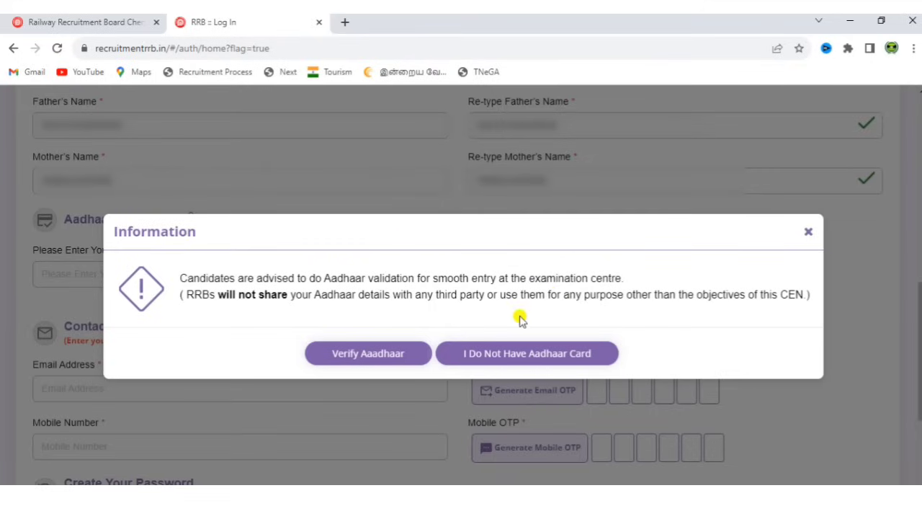
click(516, 352)
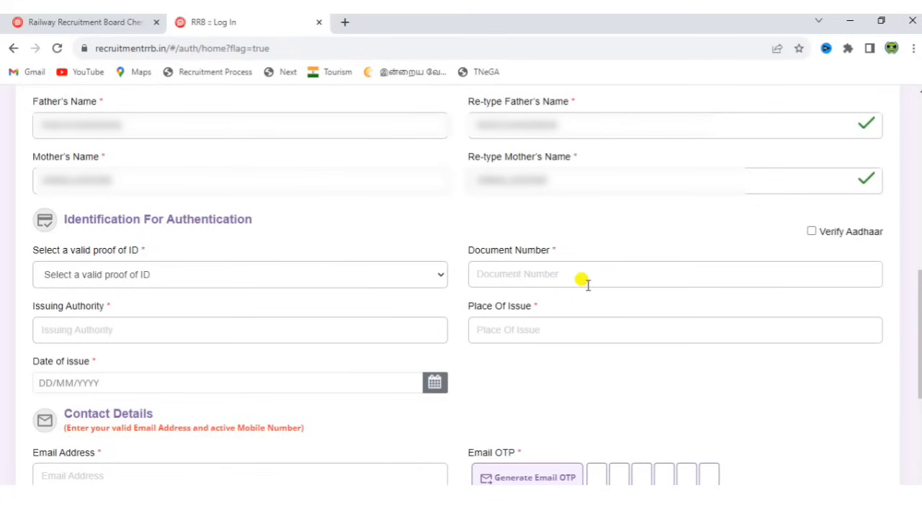
Choose PAN as proof of ID and enter the PAN document number
click(319, 269)
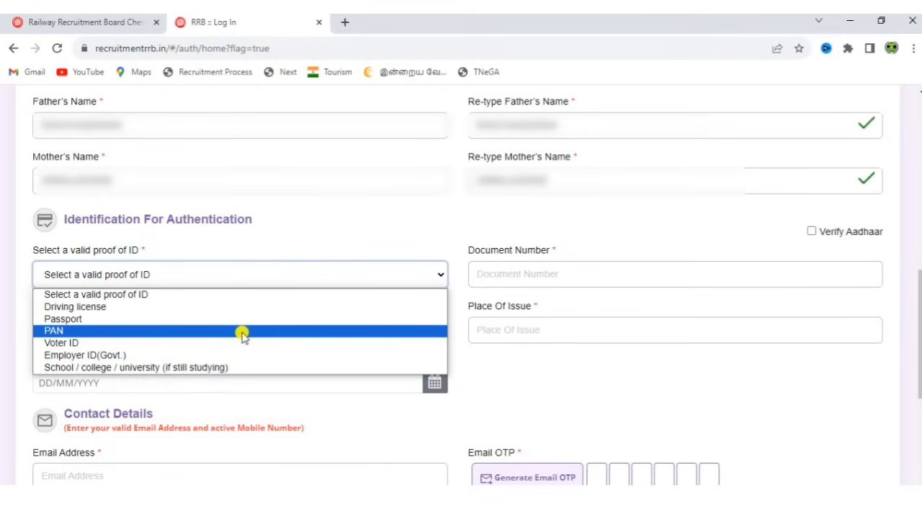
click(242, 333)
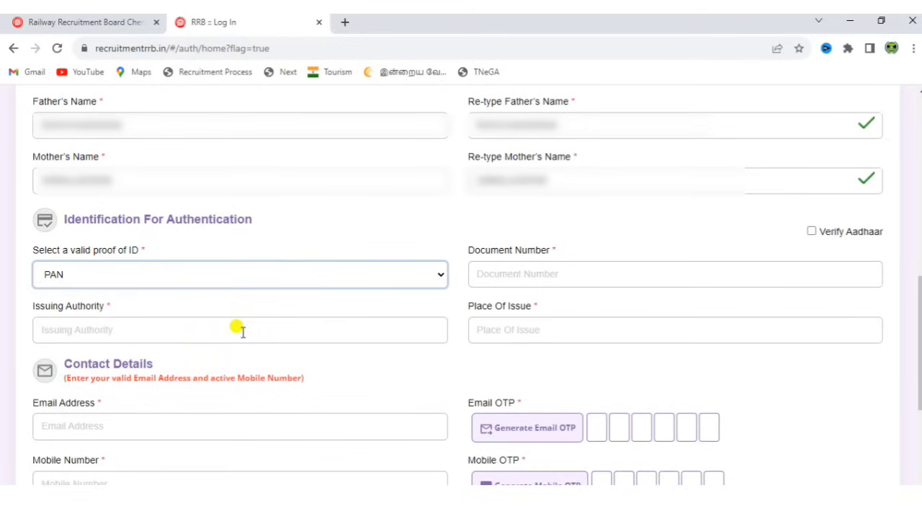
click(609, 265)
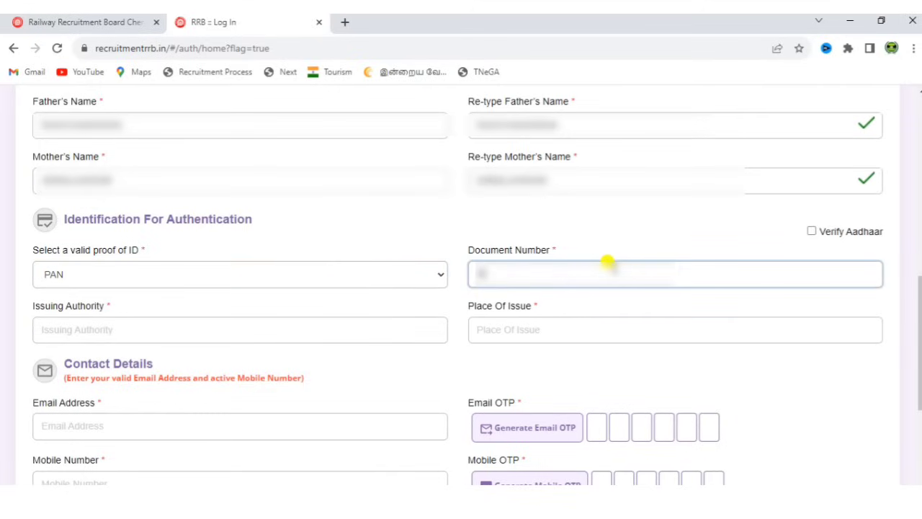
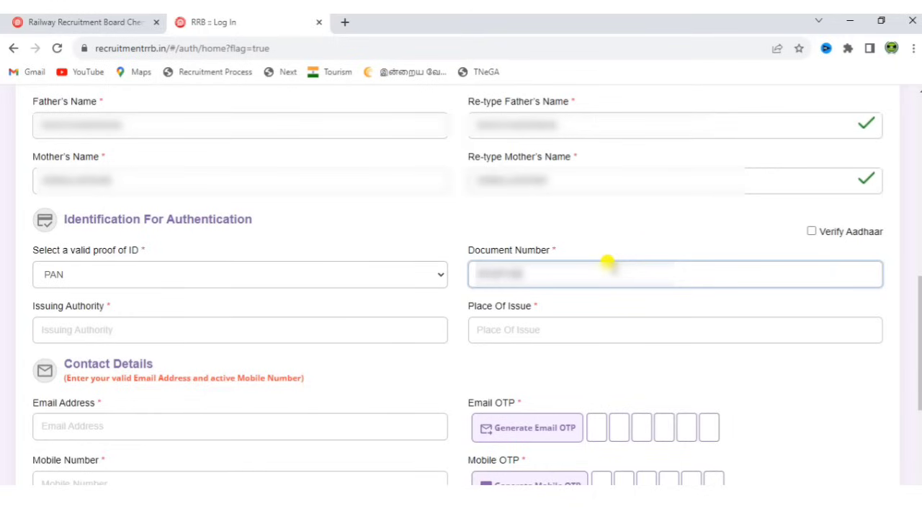
click(243, 325)
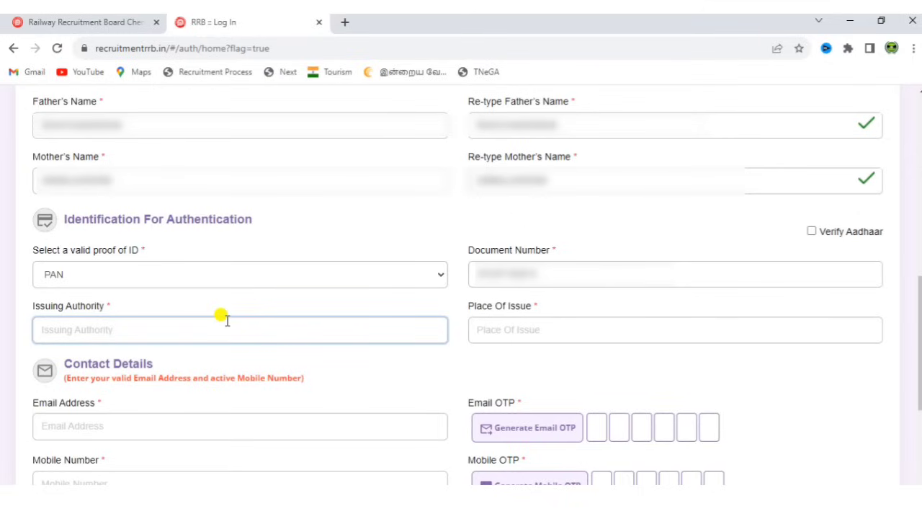
click(594, 336)
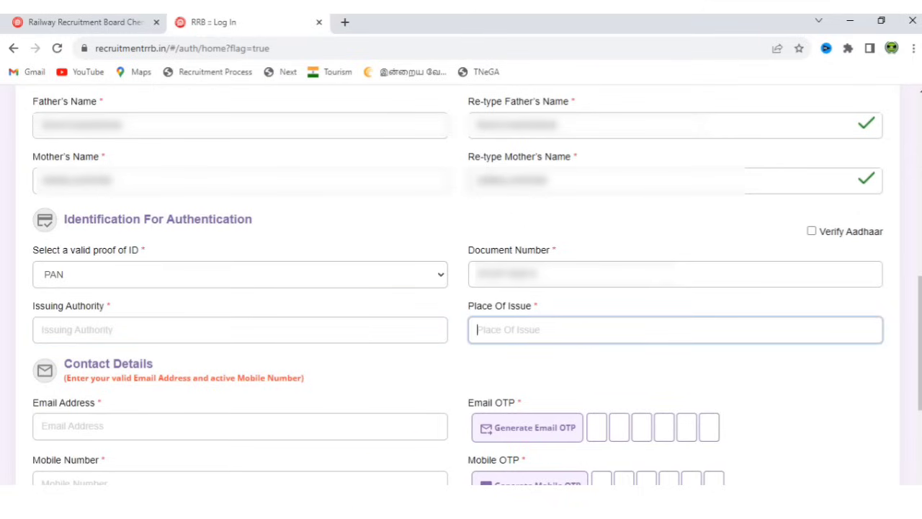
Enter the e-mail address, generate an e-mail OTP and fill in the received code
scroll(545, 451, down, 4)
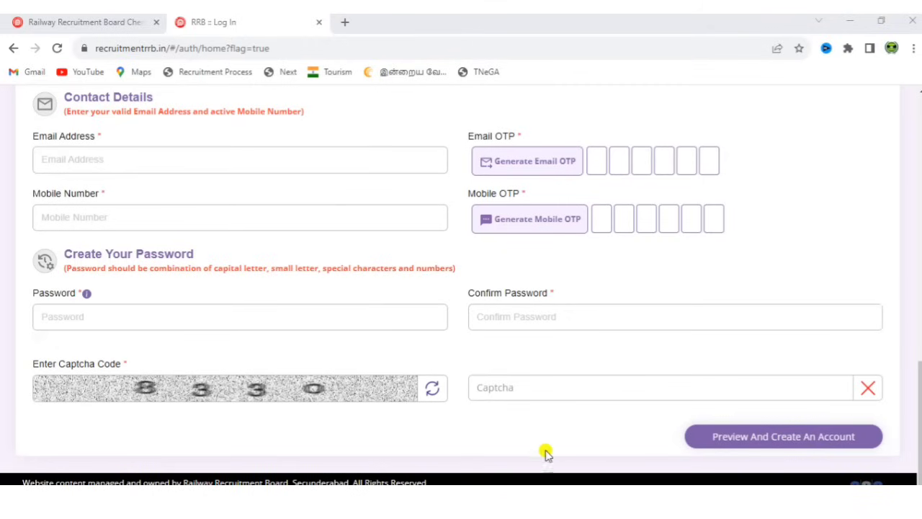
click(212, 150)
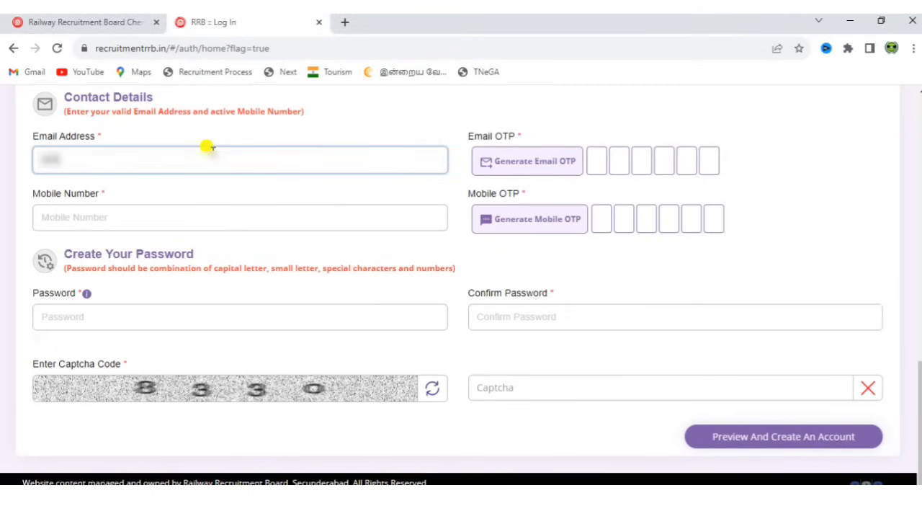
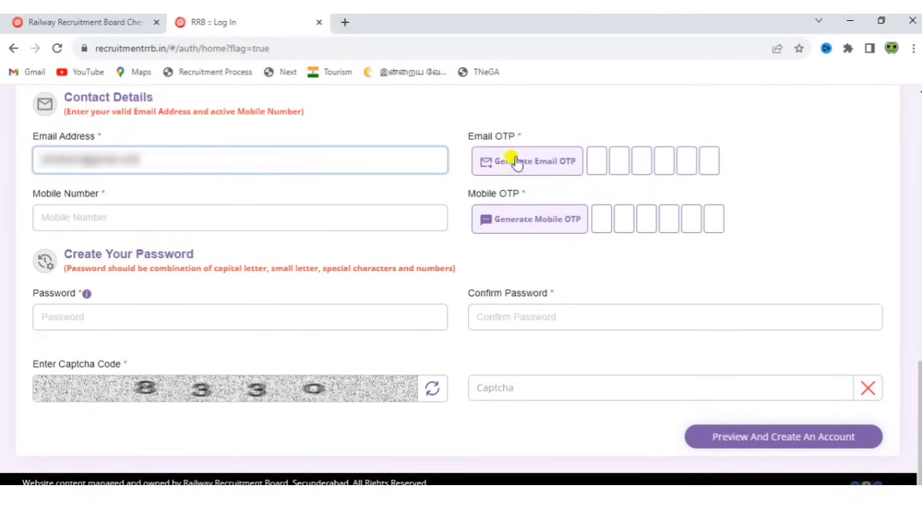
click(520, 165)
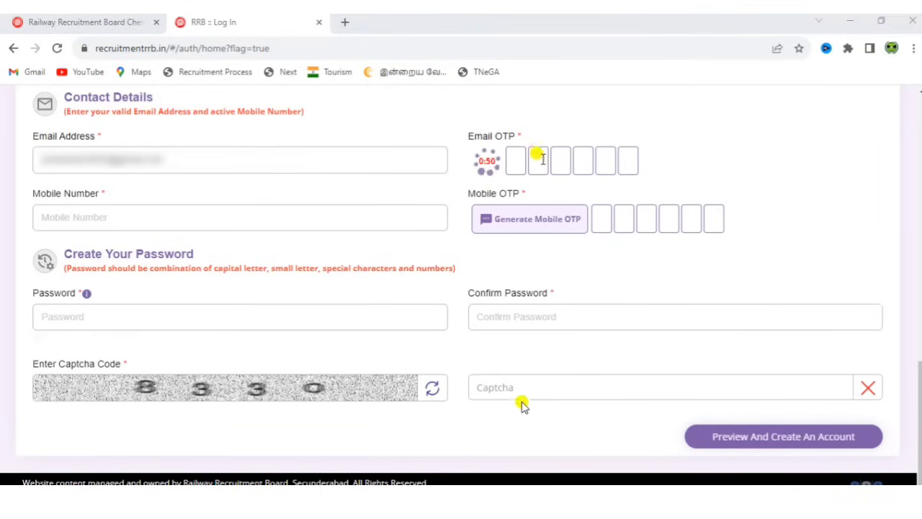
click(516, 160)
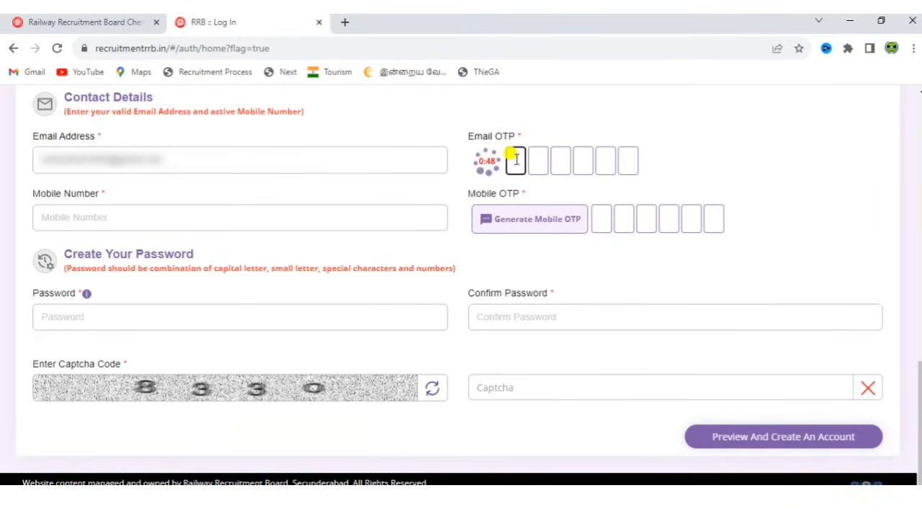
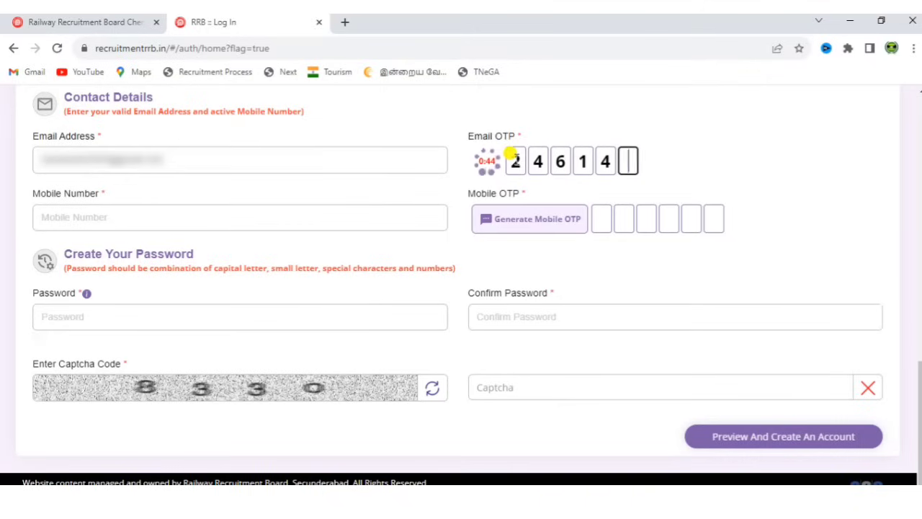
click(626, 272)
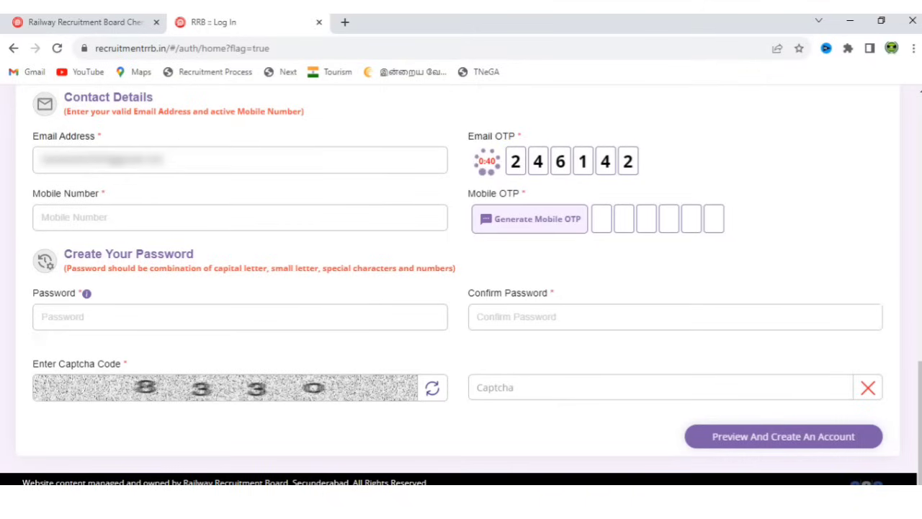
Enter the mobile number, generate a mobile OTP and type the received code
click(157, 217)
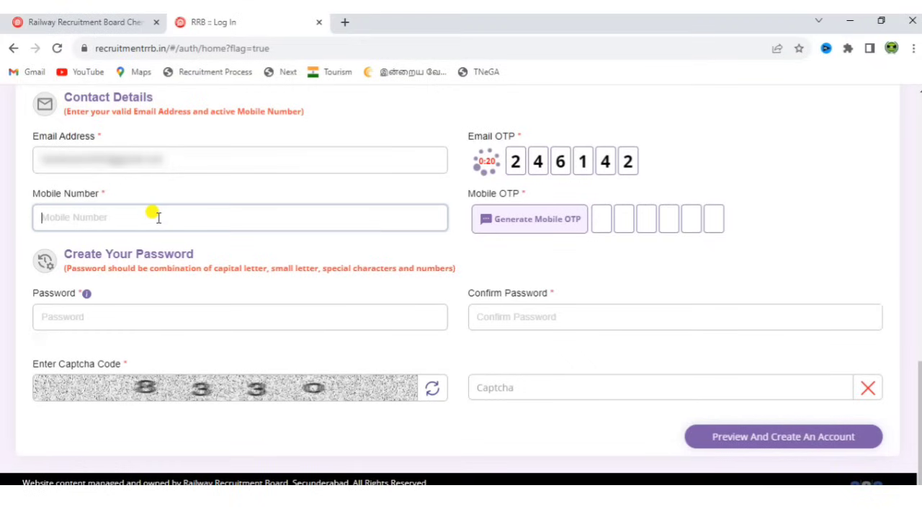
text(944)
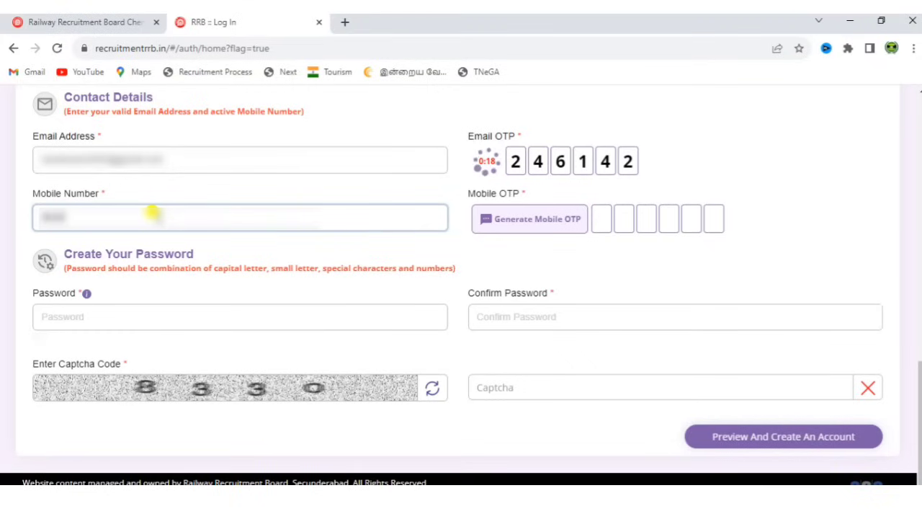
text(4444)
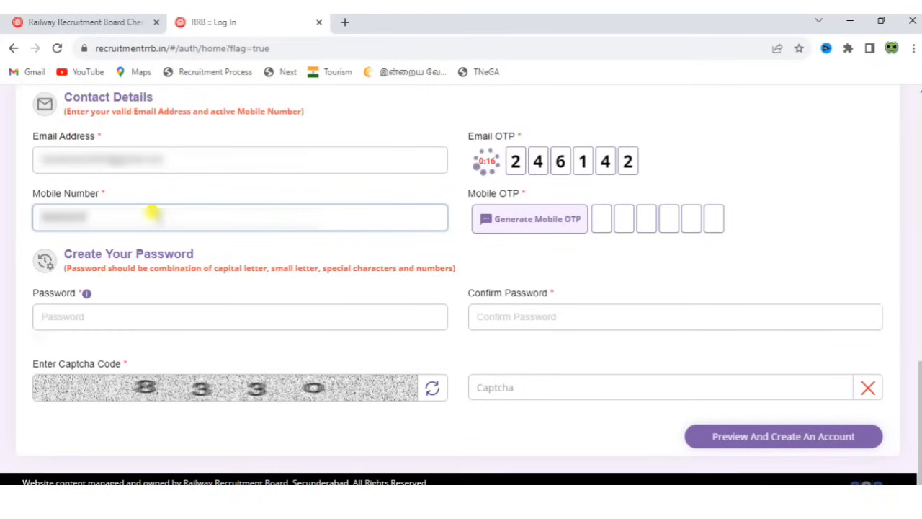
text(44)
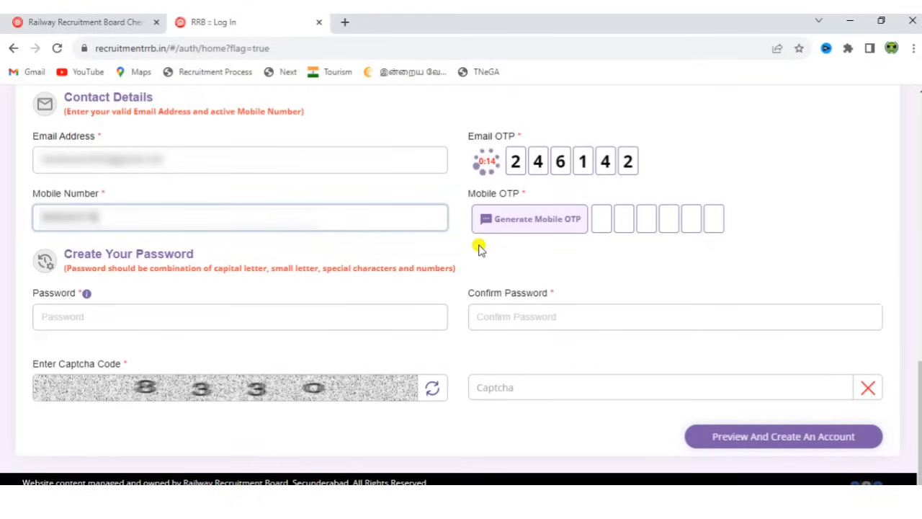
click(502, 229)
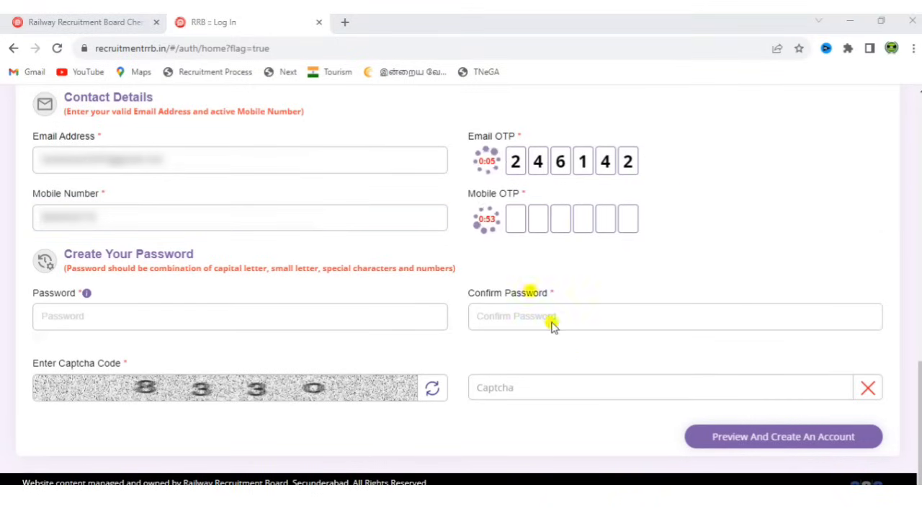
click(513, 224)
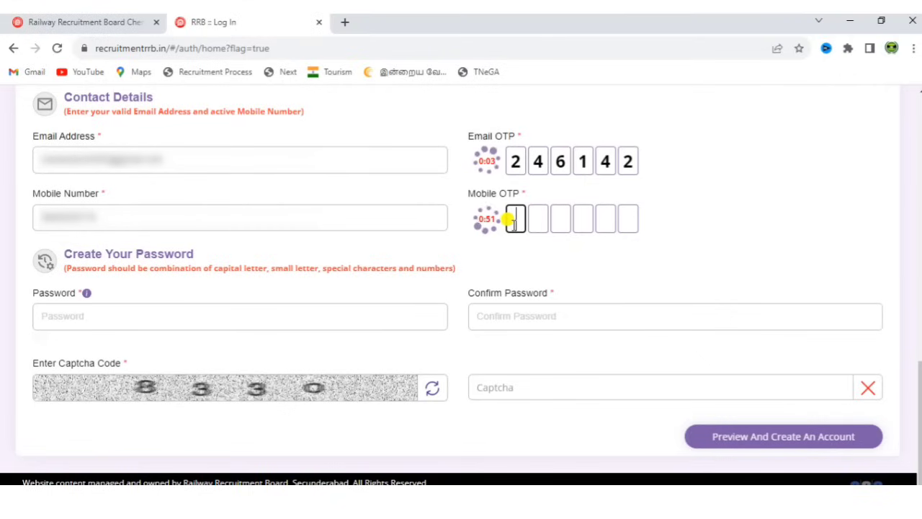
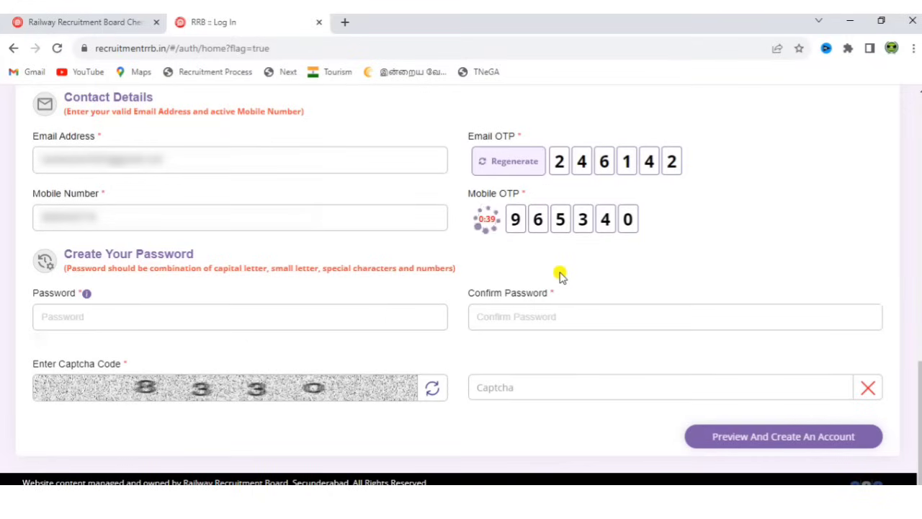
Enter the account password, confirm it, and type captcha 8330
click(276, 314)
text(•)
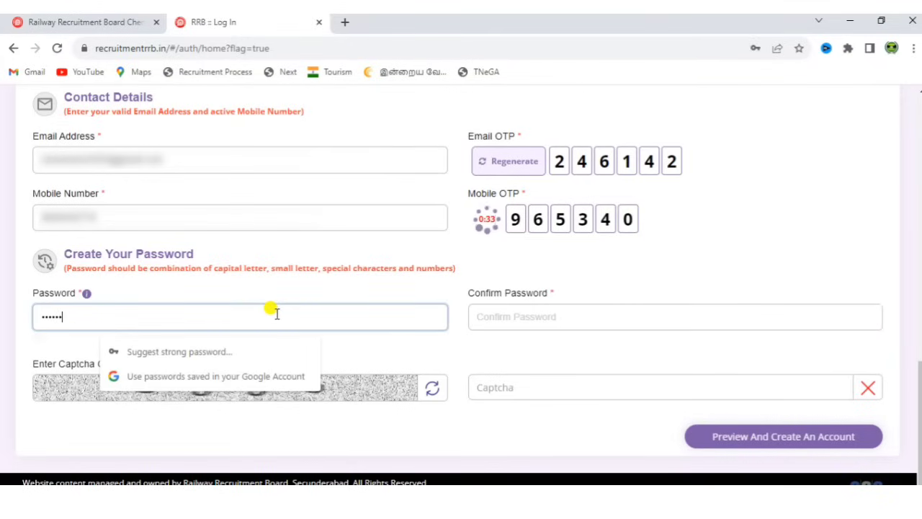
text(•)
click(611, 317)
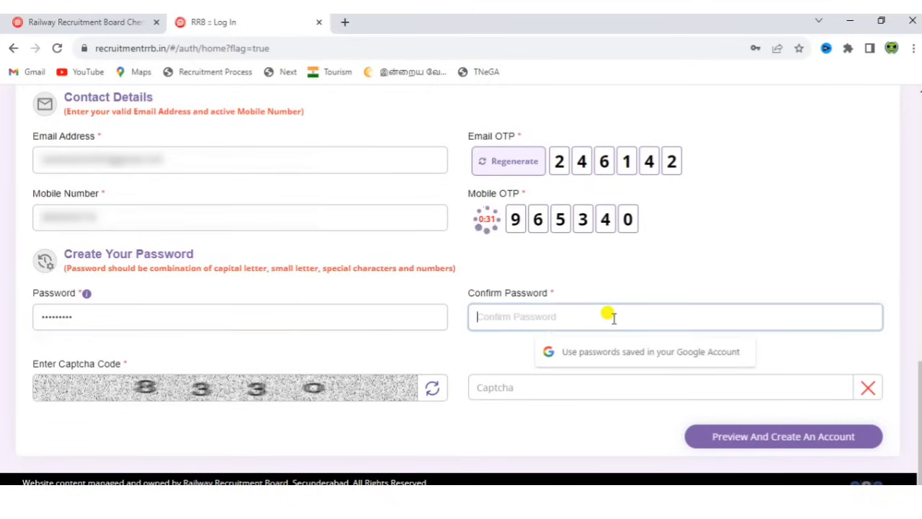
text(•)
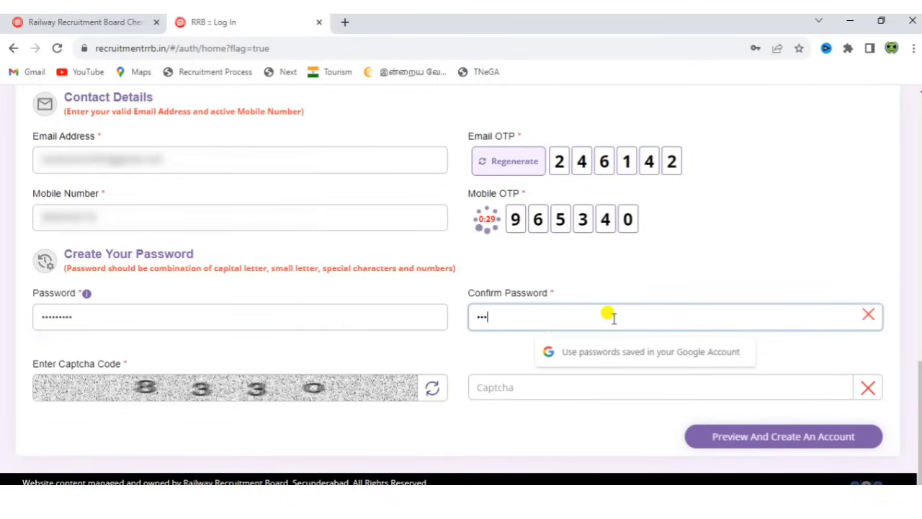
text(••••••••)
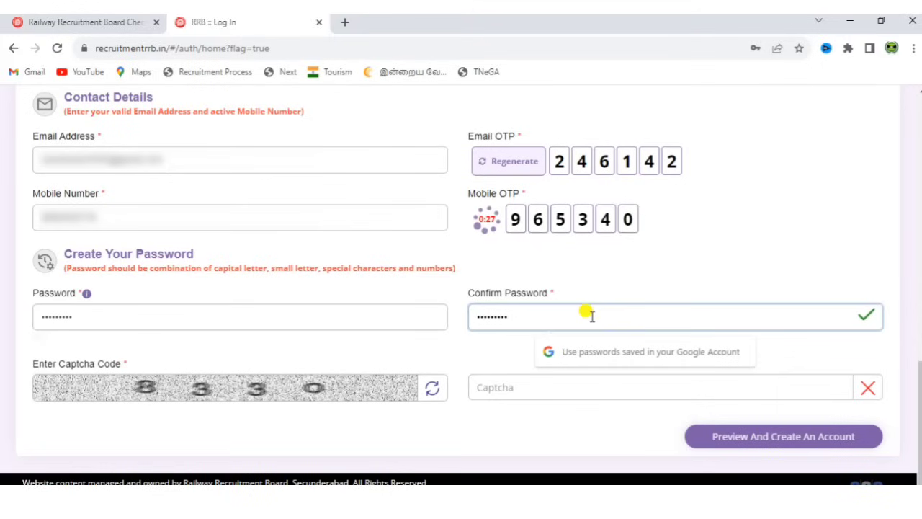
click(585, 385)
text(8)
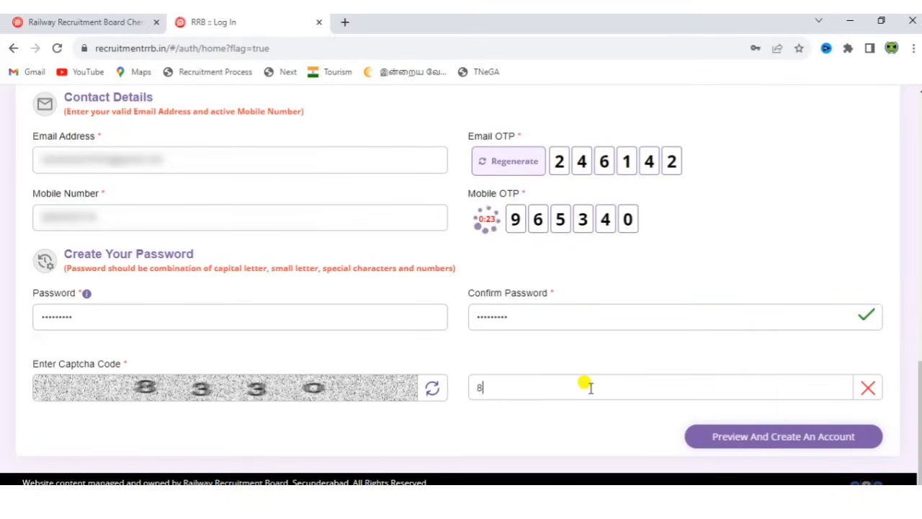
text(330)
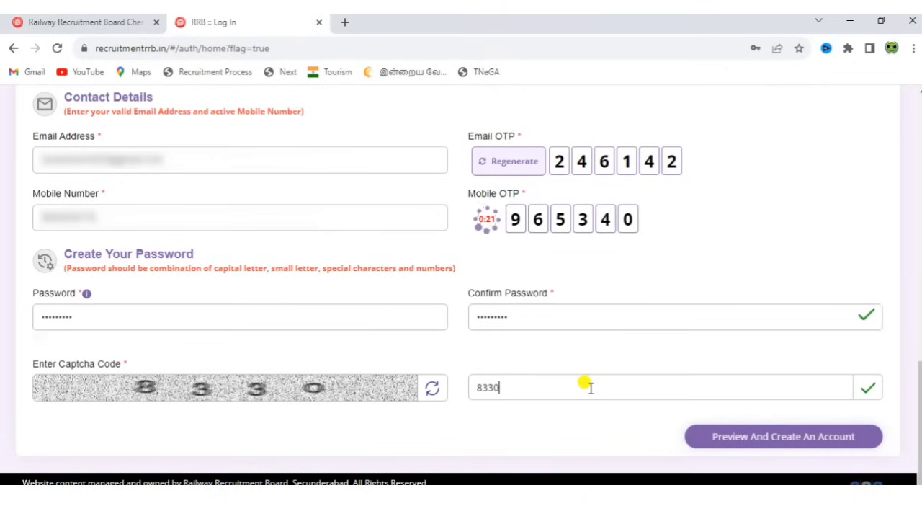
Preview the account details, accept the declaration, and create the account despite the no-edit warning
click(749, 440)
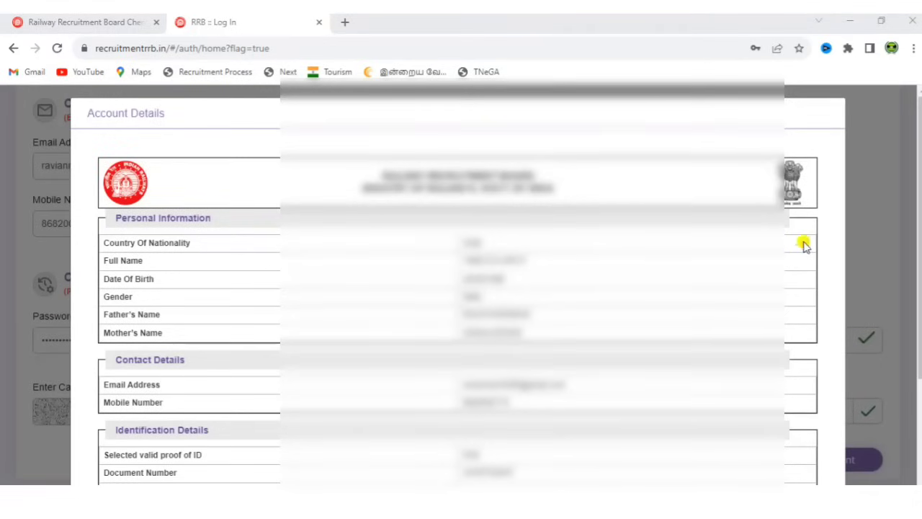
scroll(803, 240, down, 3)
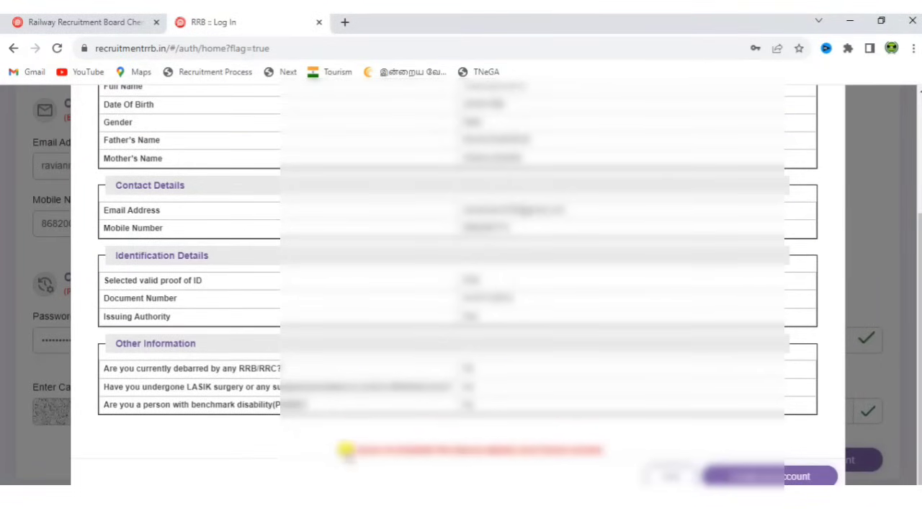
click(345, 449)
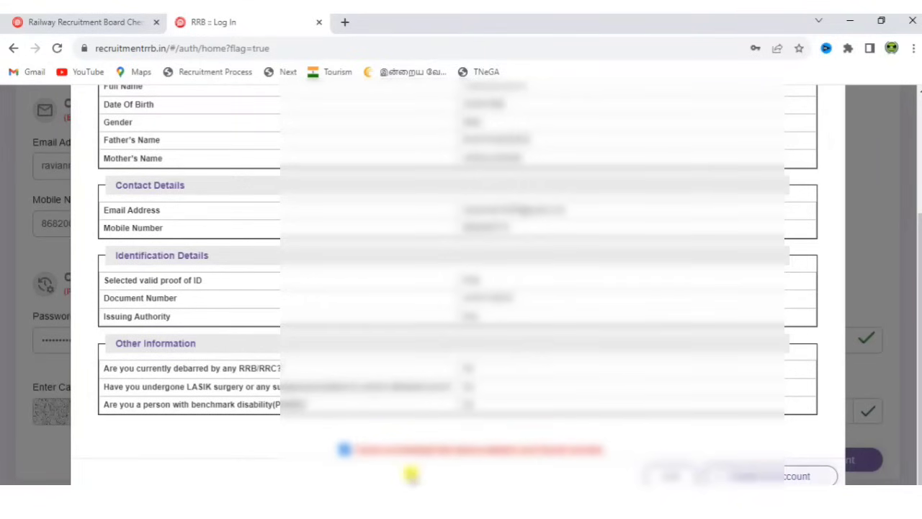
click(770, 476)
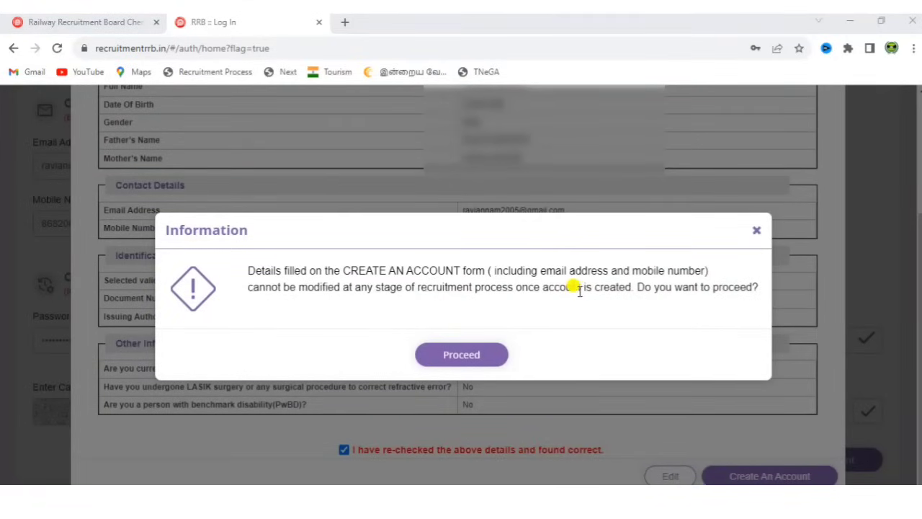
click(451, 354)
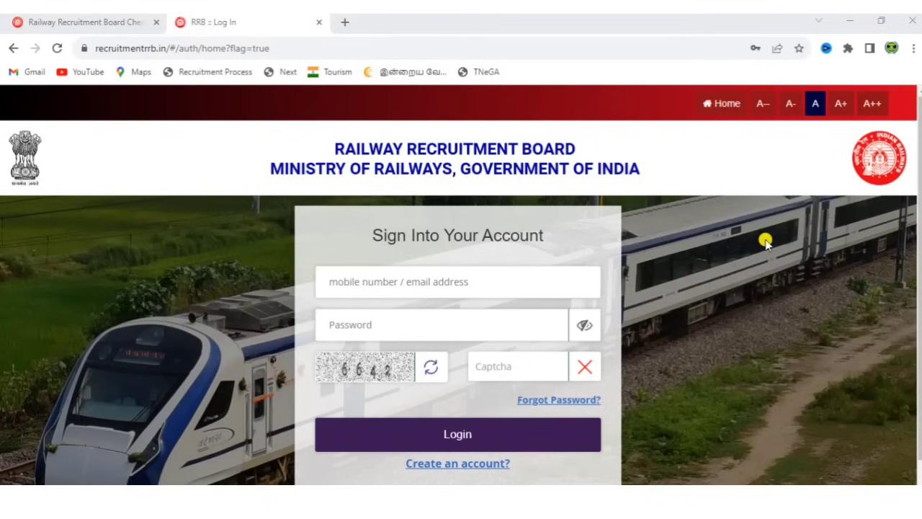
Log in with the registered mobile number/email, the account password and captcha 6642
click(347, 282)
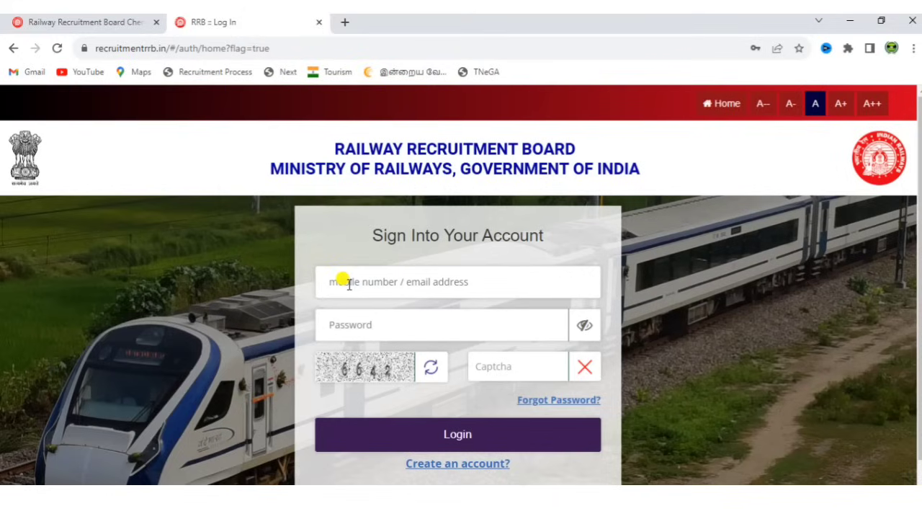
text(*)
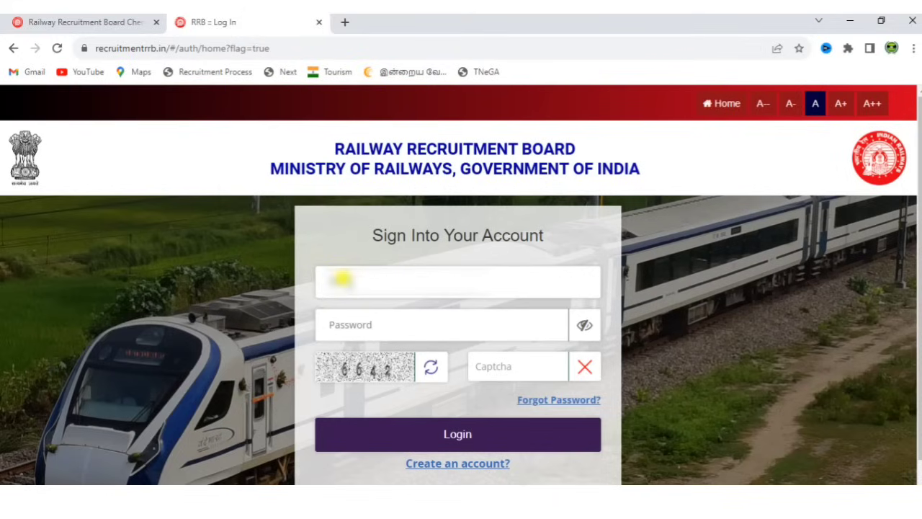
text(**)
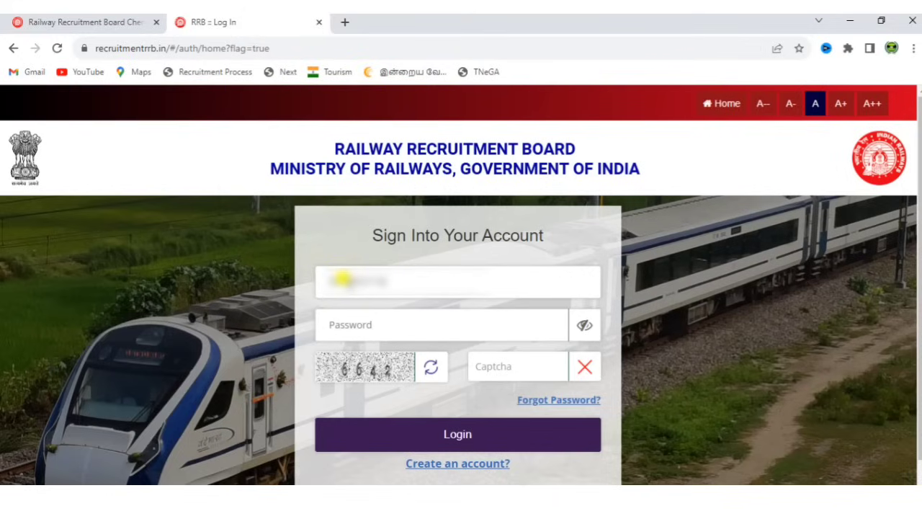
click(366, 313)
text(*)
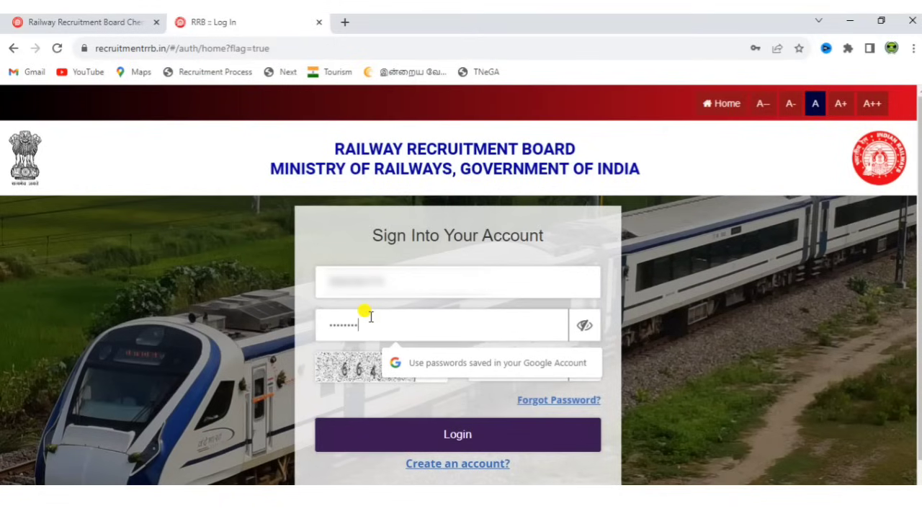
click(372, 401)
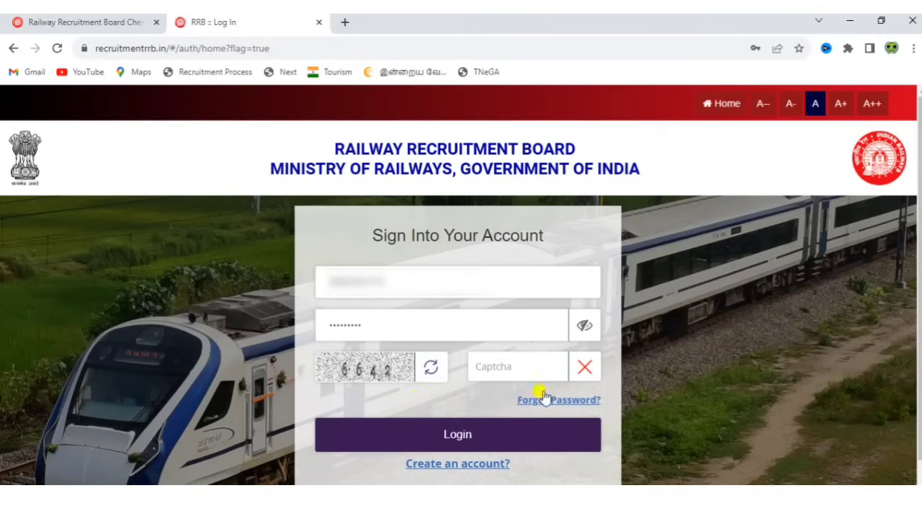
click(544, 371)
text(664)
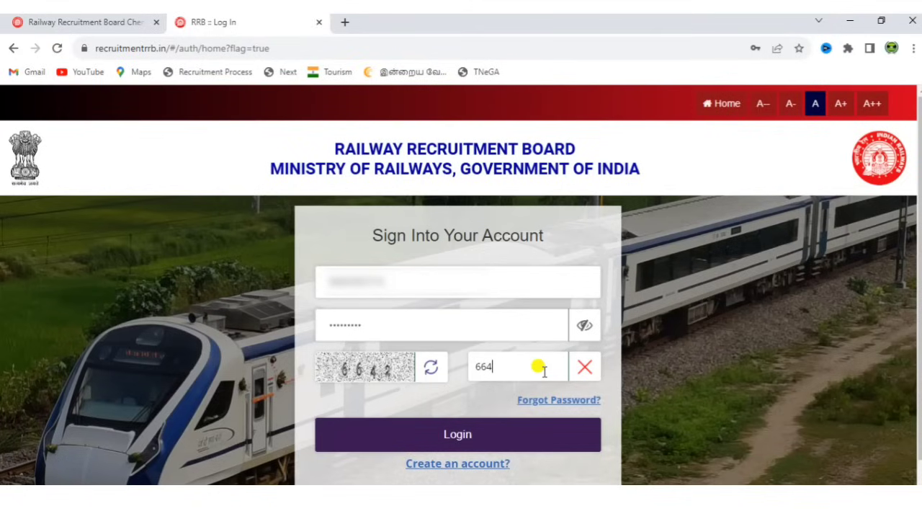
text(2)
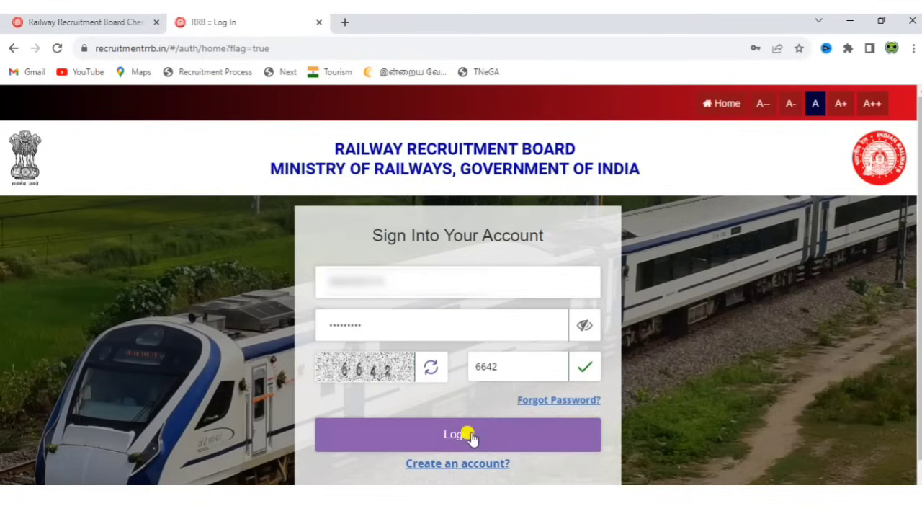
click(456, 441)
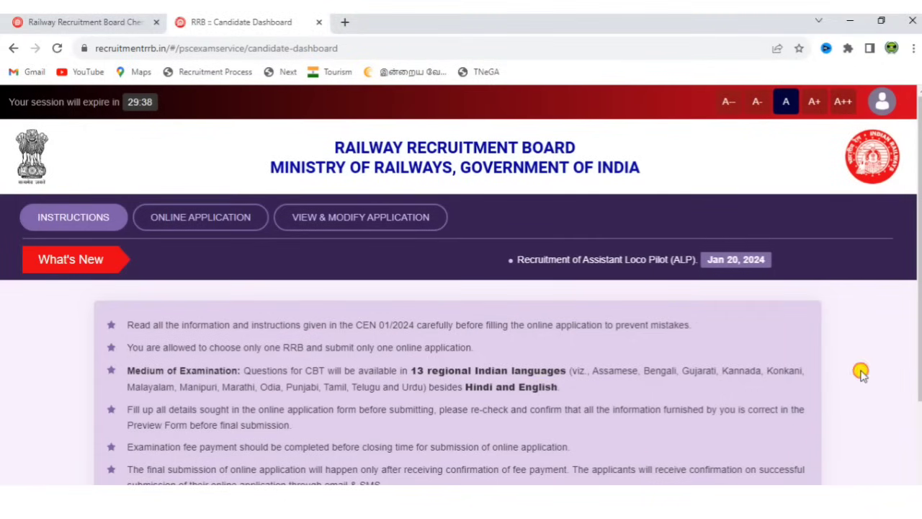
Open the Online Application section and select Chennai as the RRB
scroll(862, 372, down, 1)
scroll(861, 372, down, 3)
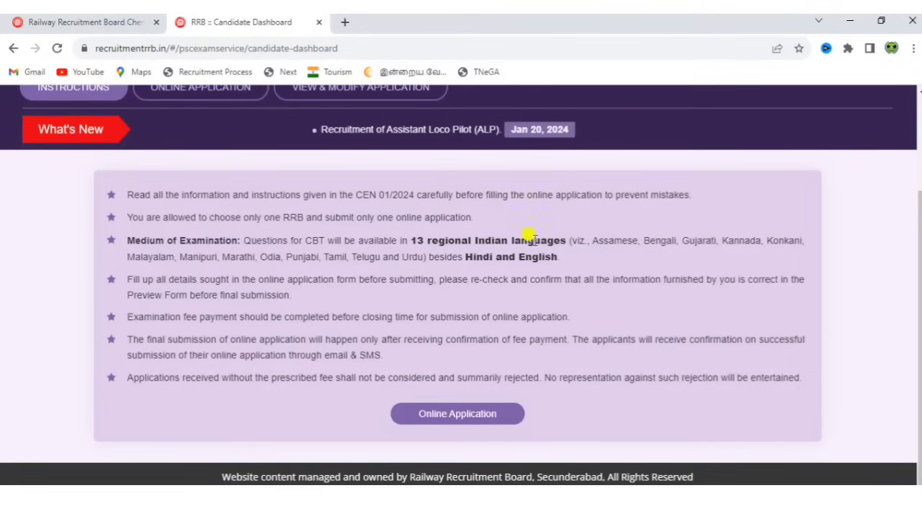
click(459, 420)
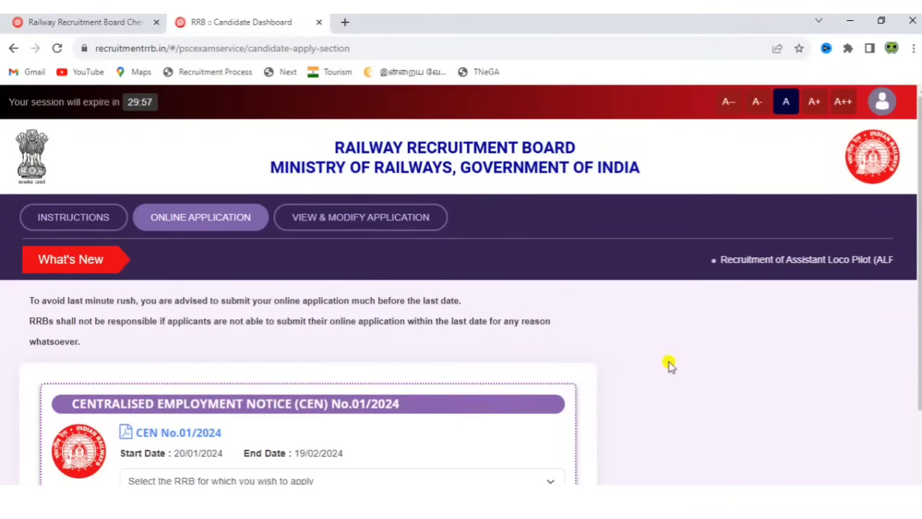
scroll(669, 364, down, 2)
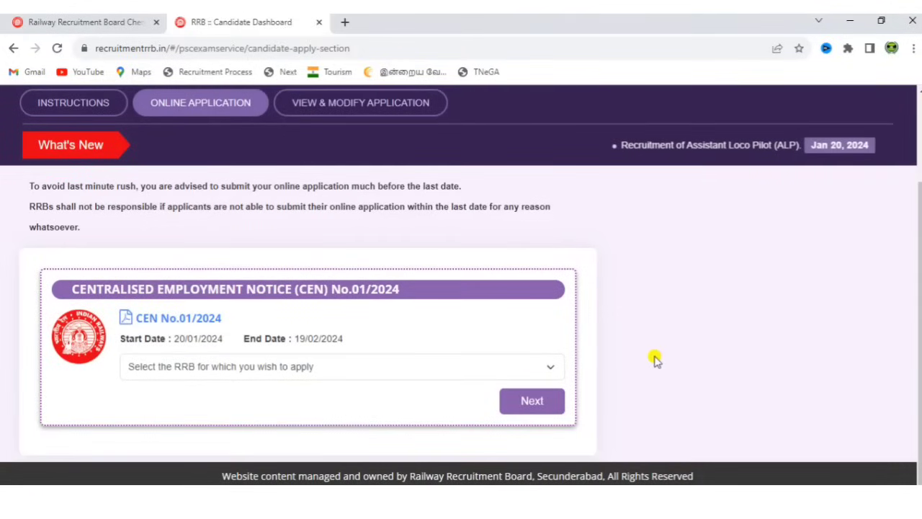
click(278, 366)
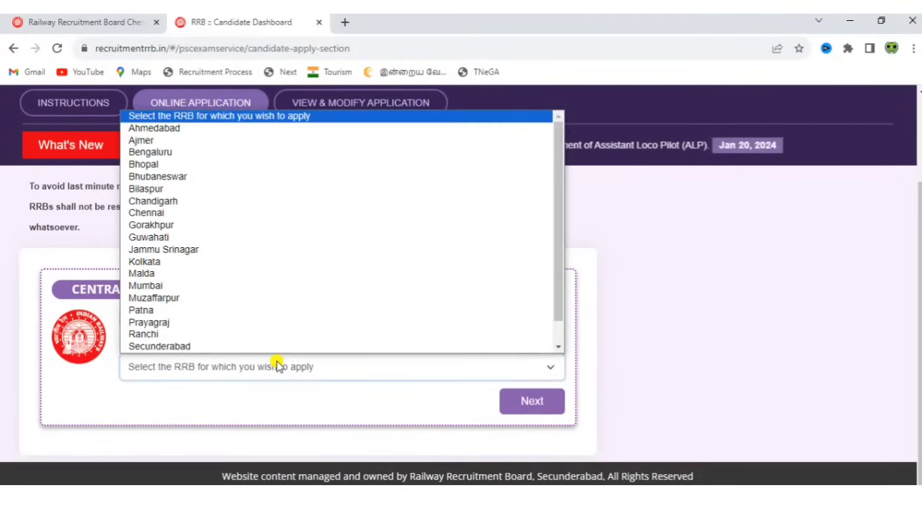
click(271, 382)
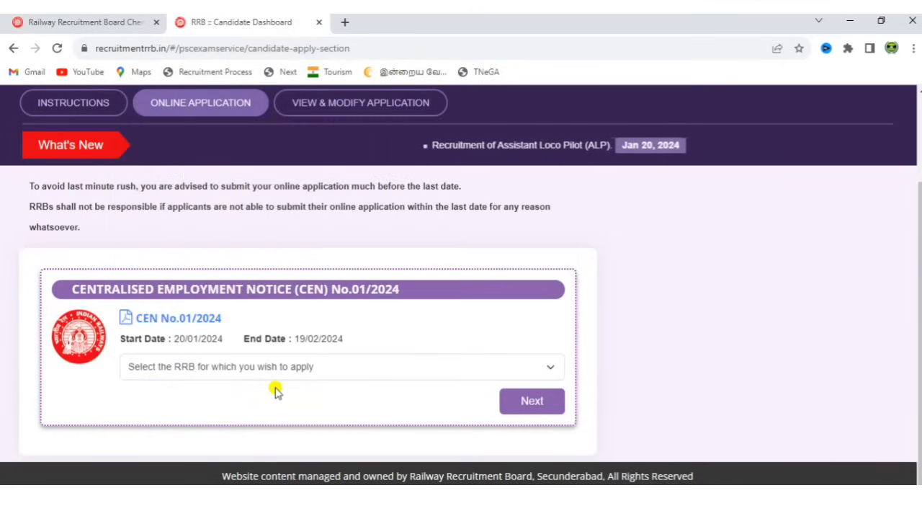
click(286, 374)
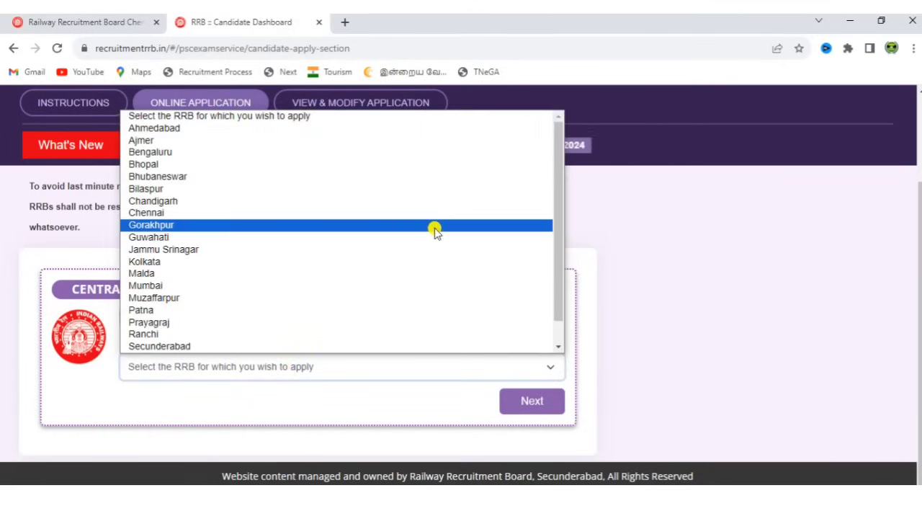
drag(562, 191, 555, 233)
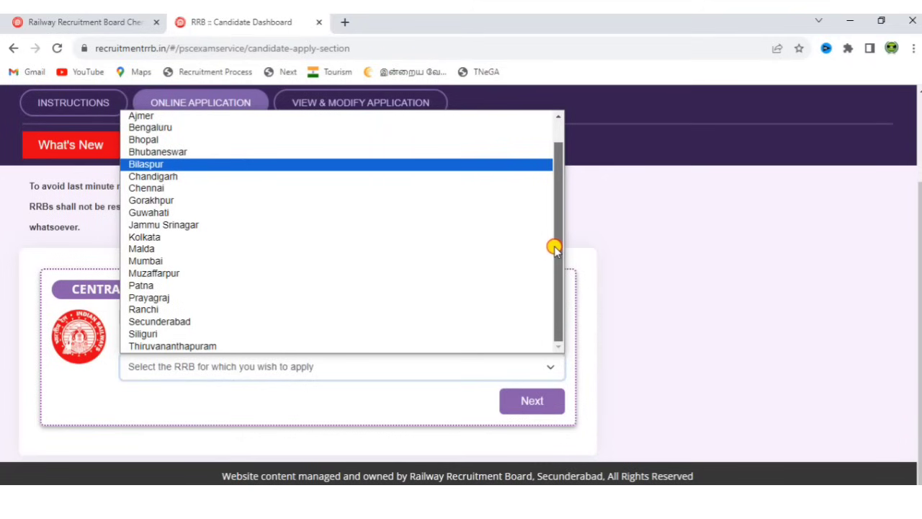
drag(556, 288, 559, 262)
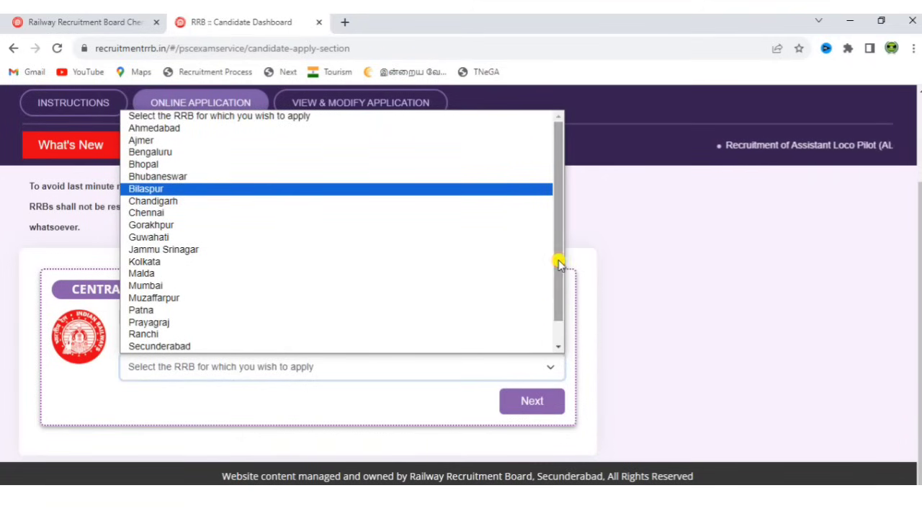
click(275, 213)
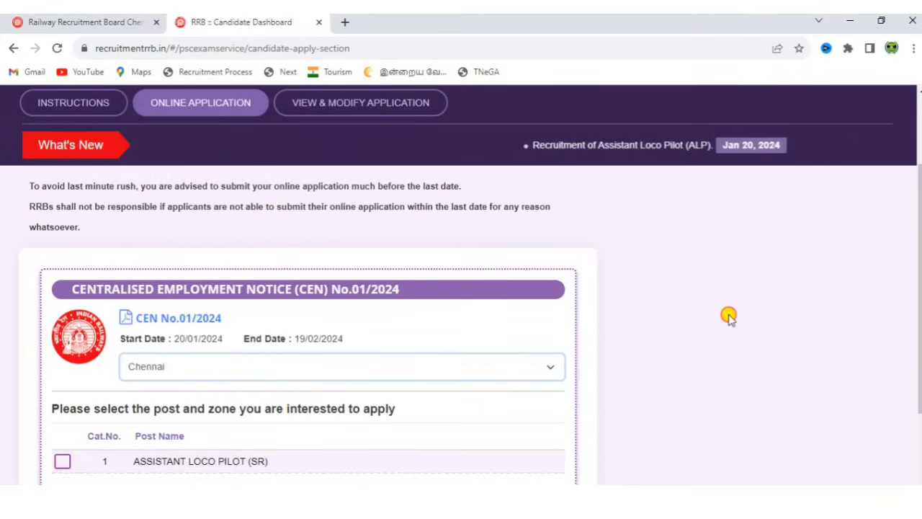
Select the ASSISTANT LOCO PILOT (SR) post, accept the zone-service agreement, and continue
scroll(729, 317, down, 1)
scroll(729, 317, down, 3)
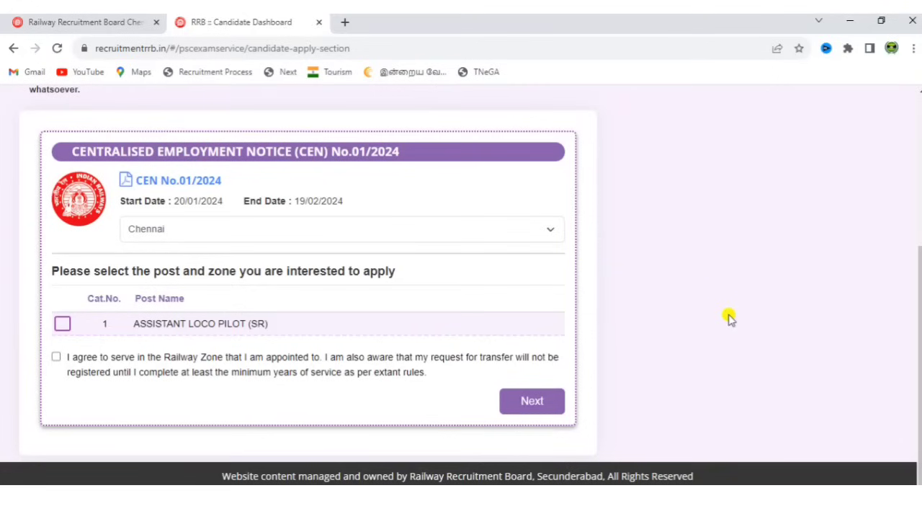
click(62, 325)
click(55, 358)
click(532, 405)
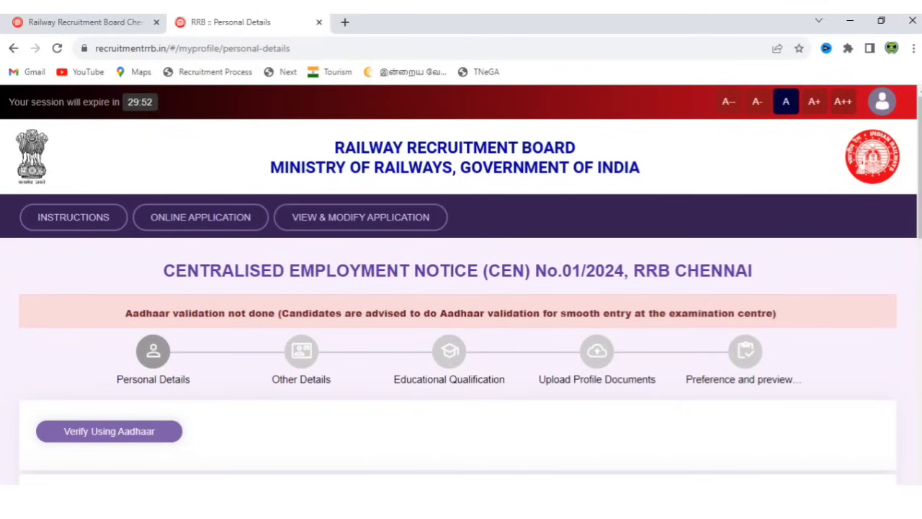
Pick Unmarried, Hindu and Tamil in the marital status, religion and exam-language dropdowns
scroll(480, 353, down, 5)
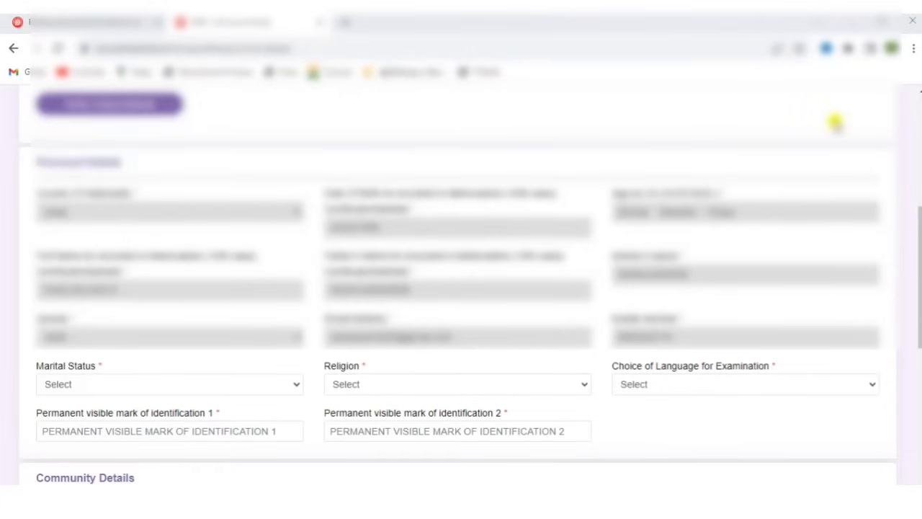
scroll(834, 123, down, 4)
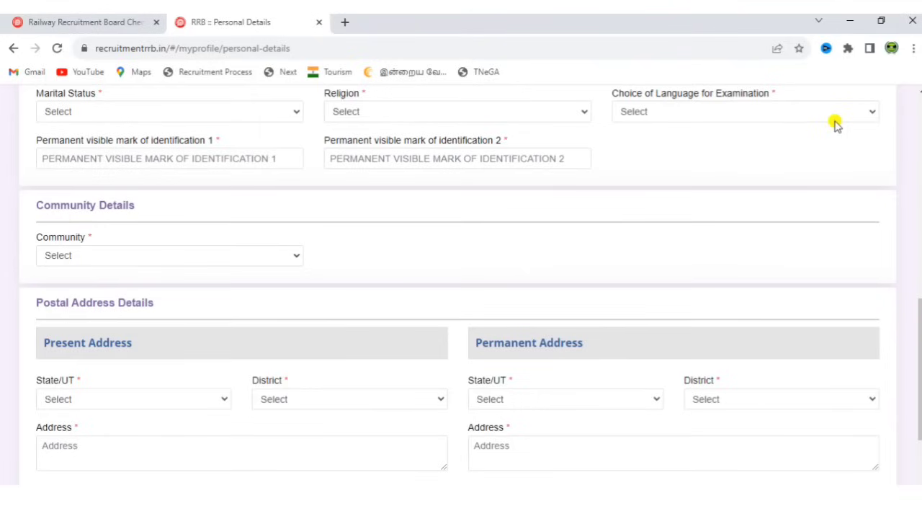
click(200, 112)
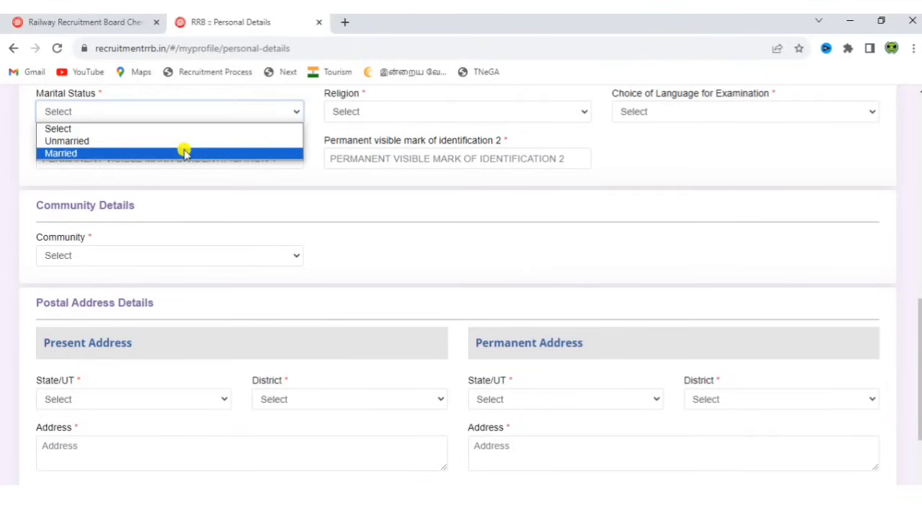
click(186, 141)
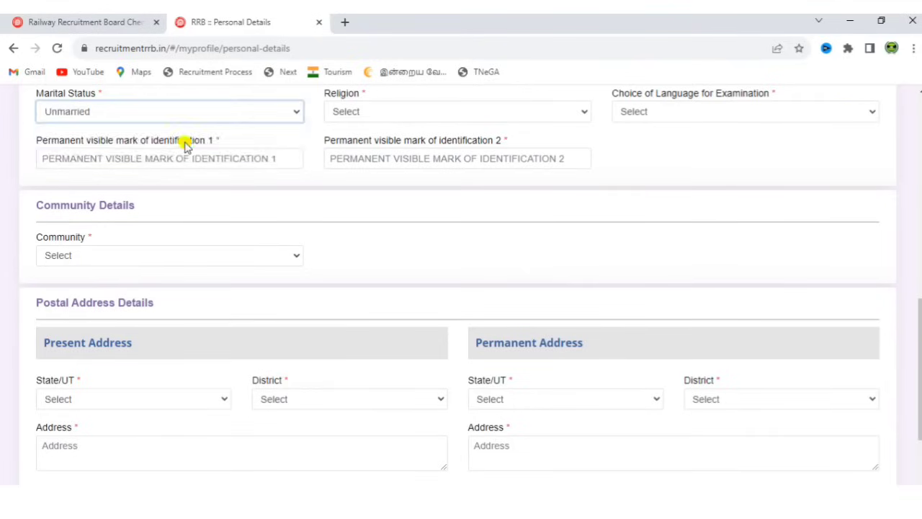
click(383, 114)
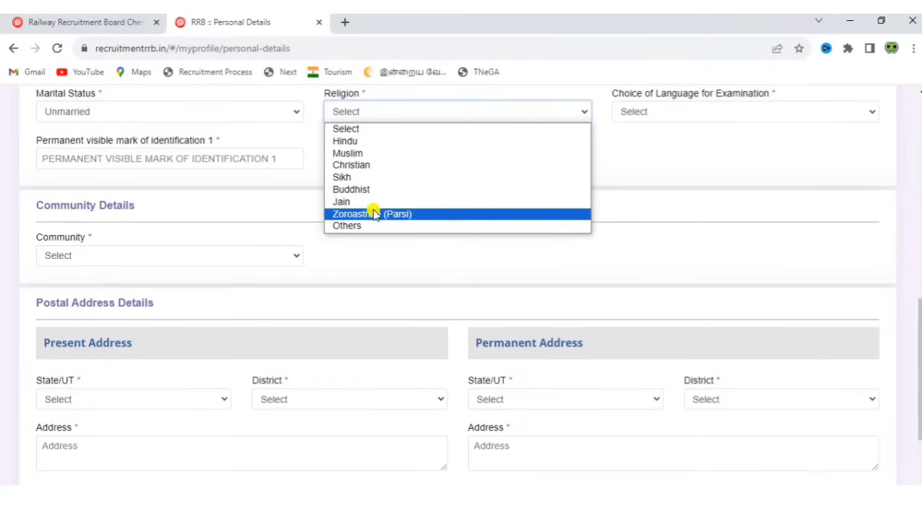
click(369, 142)
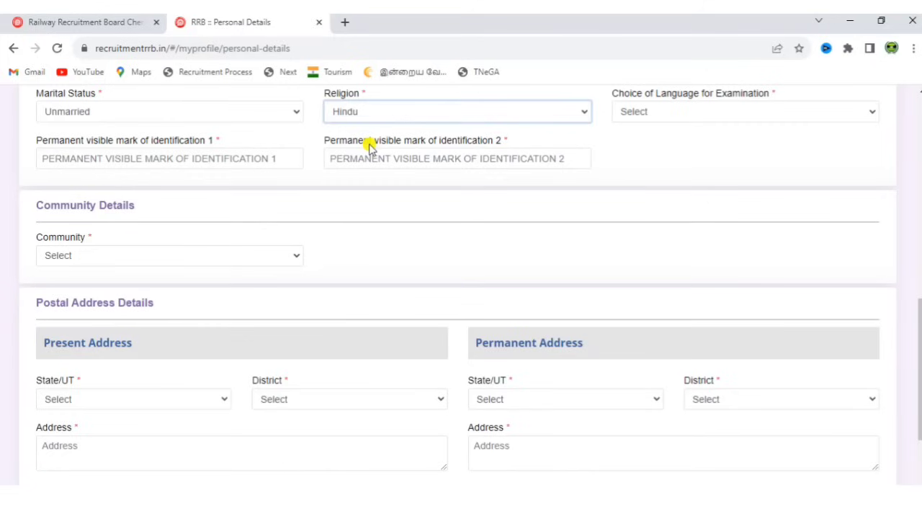
click(659, 114)
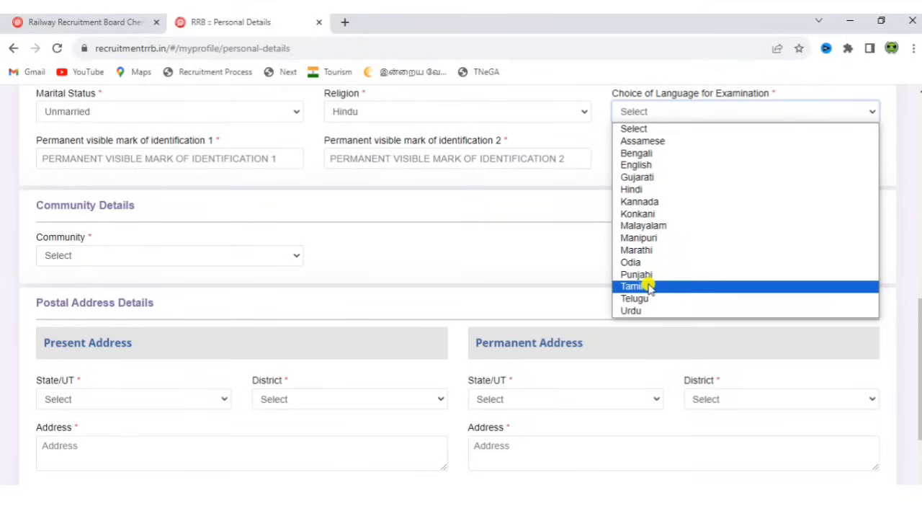
click(648, 286)
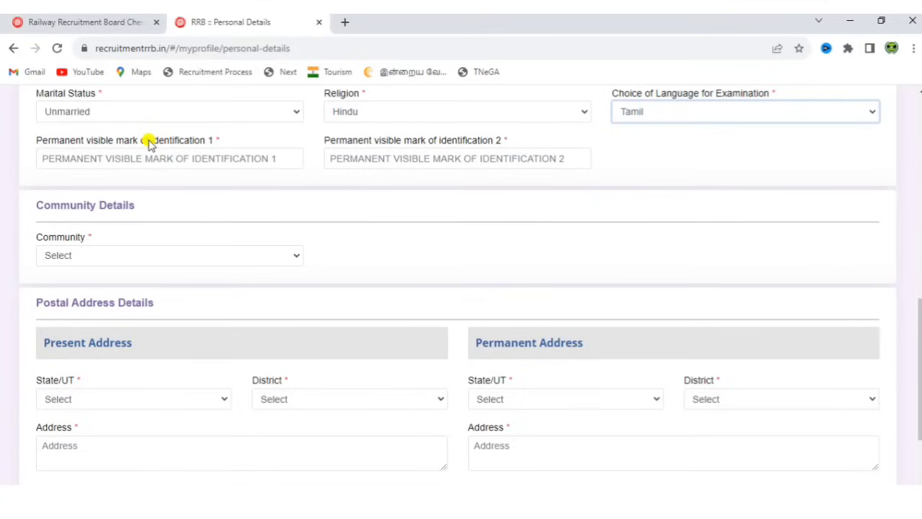
Enter 'A MOLE ON THE RIGHT SHOULDER' as identification mark 1 and open the Community dropdown
click(158, 159)
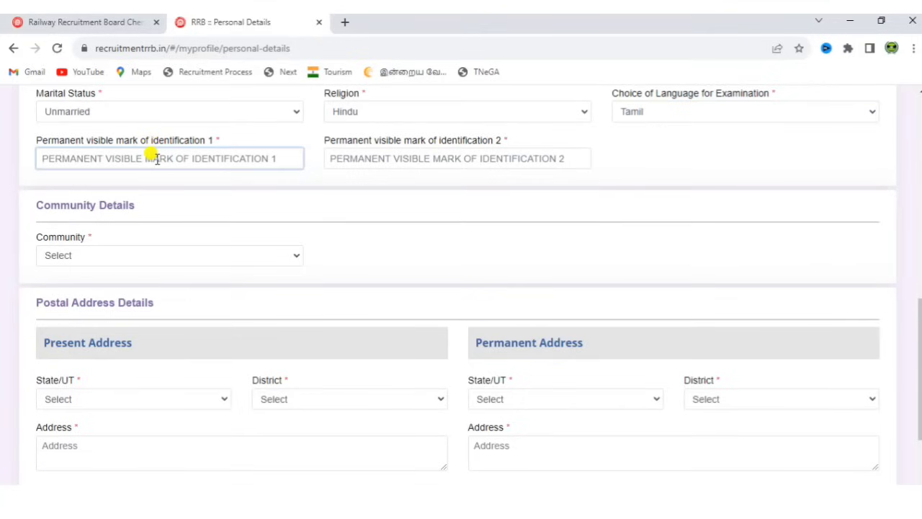
text(A MOLE ON THE RIGHT SHOULDER)
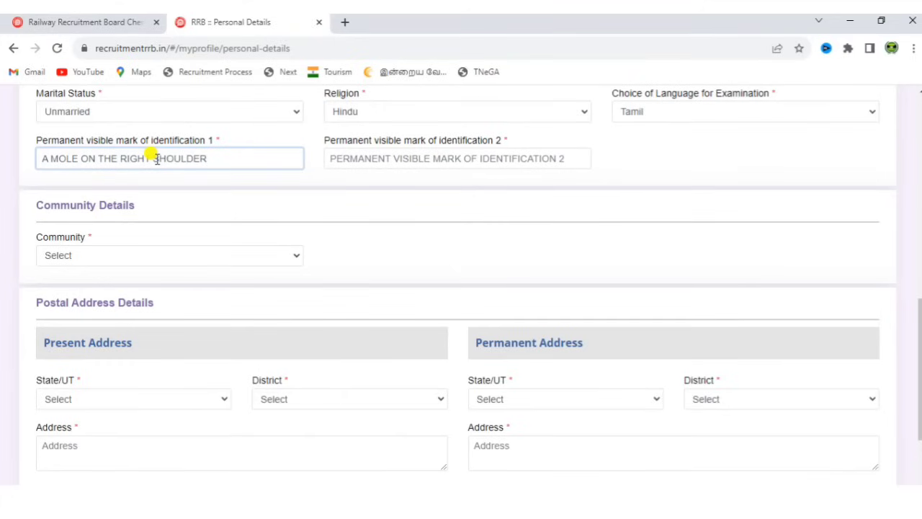
click(387, 157)
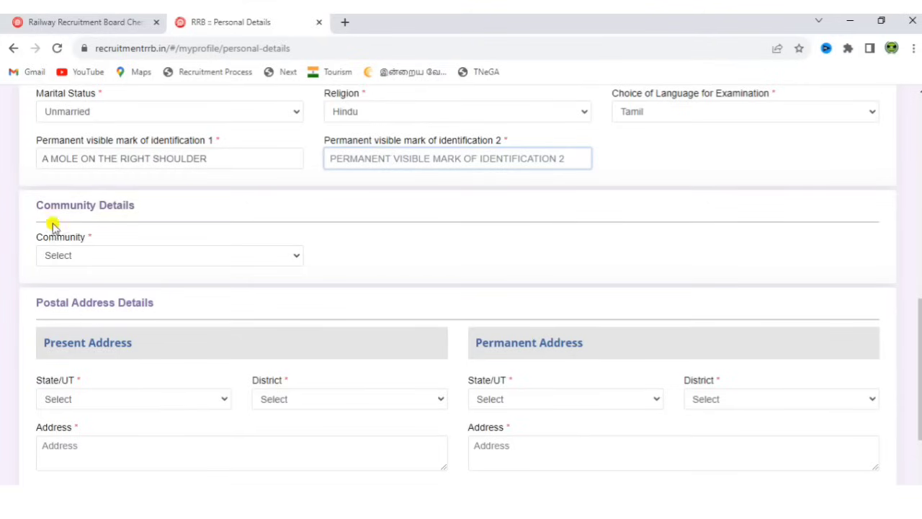
click(99, 258)
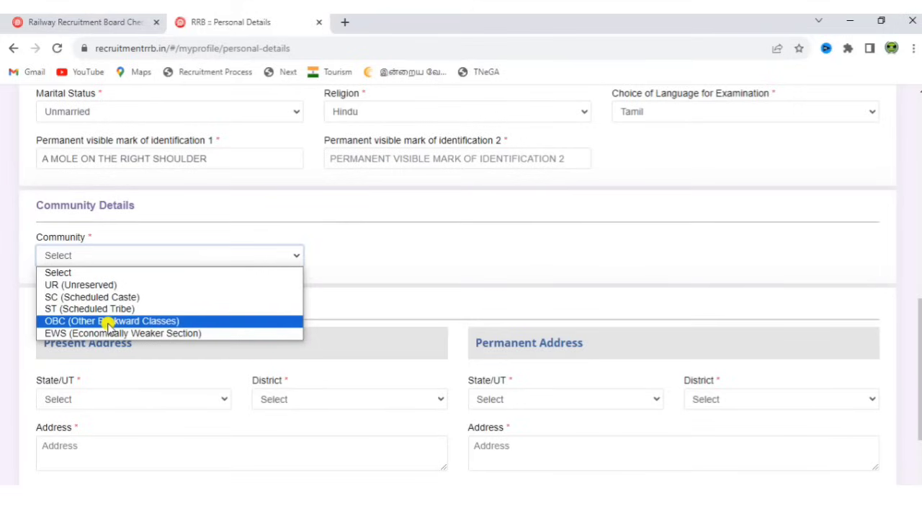
Choose OBC with Non-Creamy Layer Yes, certificate issued by Tehsildar in TAMIL NADU
click(108, 321)
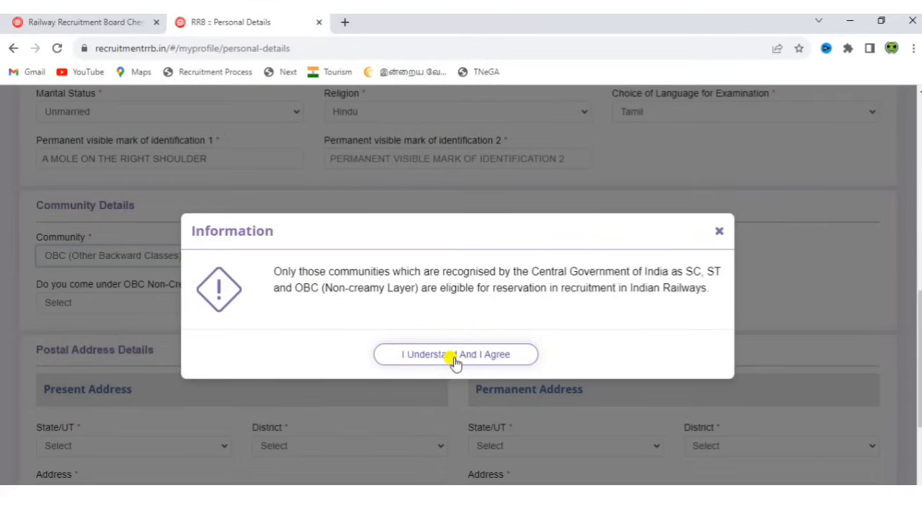
click(454, 356)
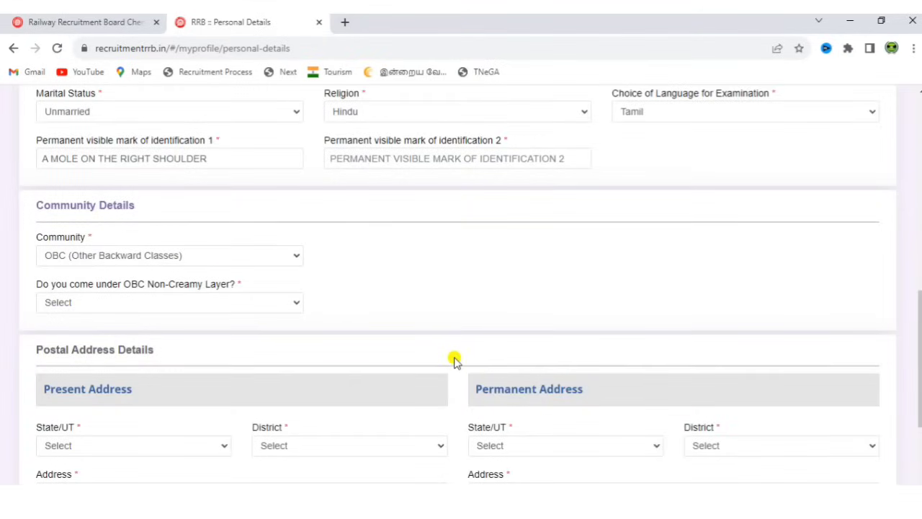
click(85, 304)
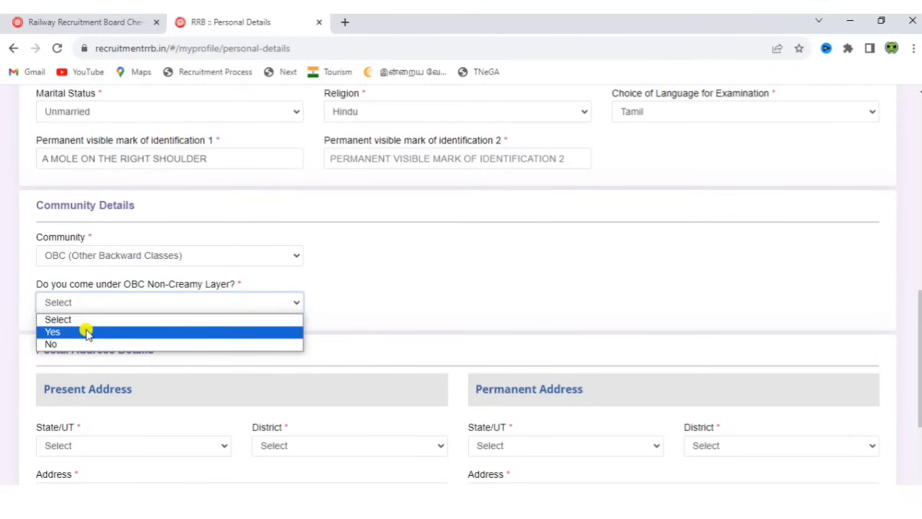
click(85, 332)
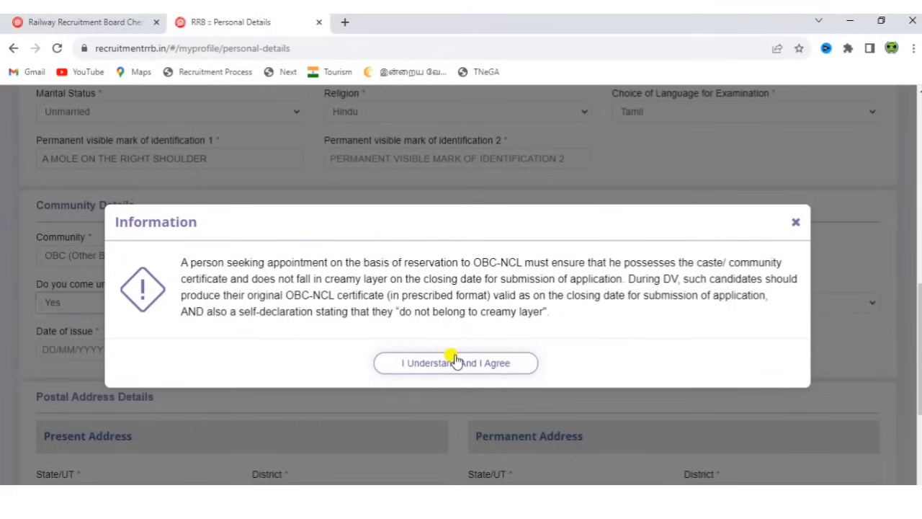
click(455, 362)
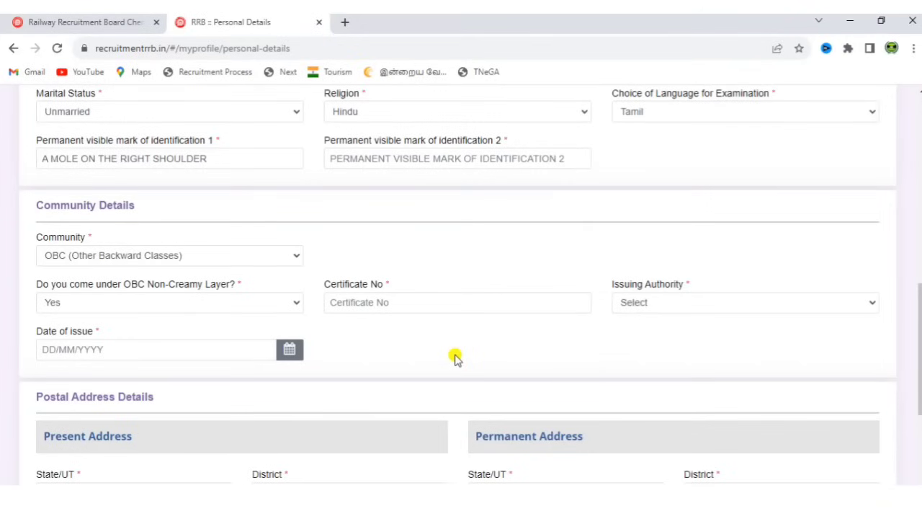
click(406, 306)
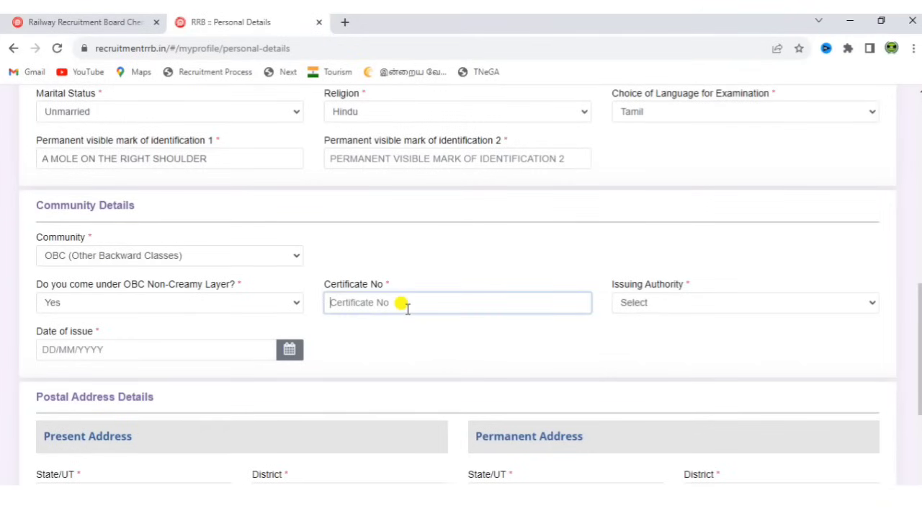
click(713, 301)
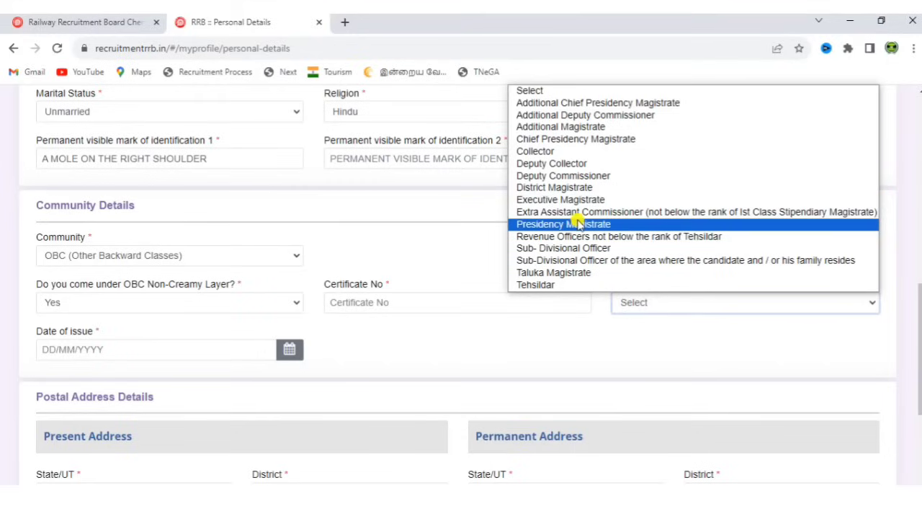
click(572, 285)
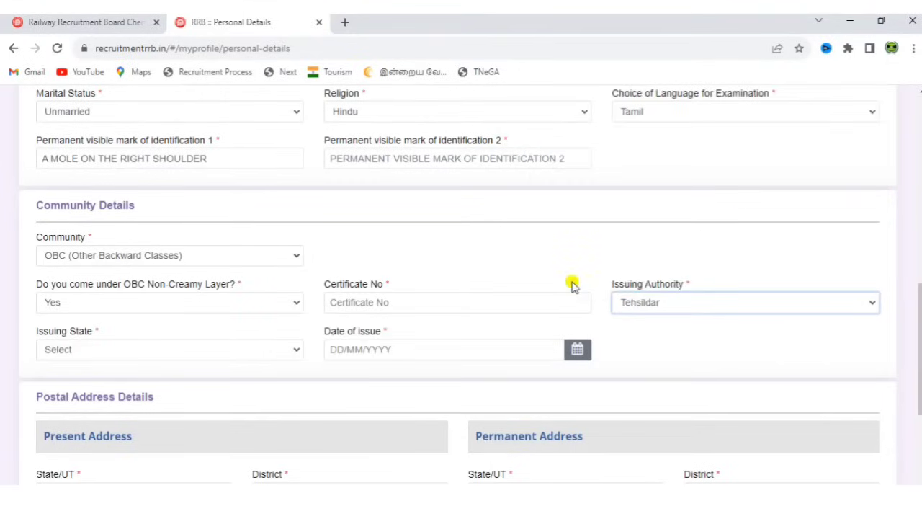
click(195, 356)
key(t)
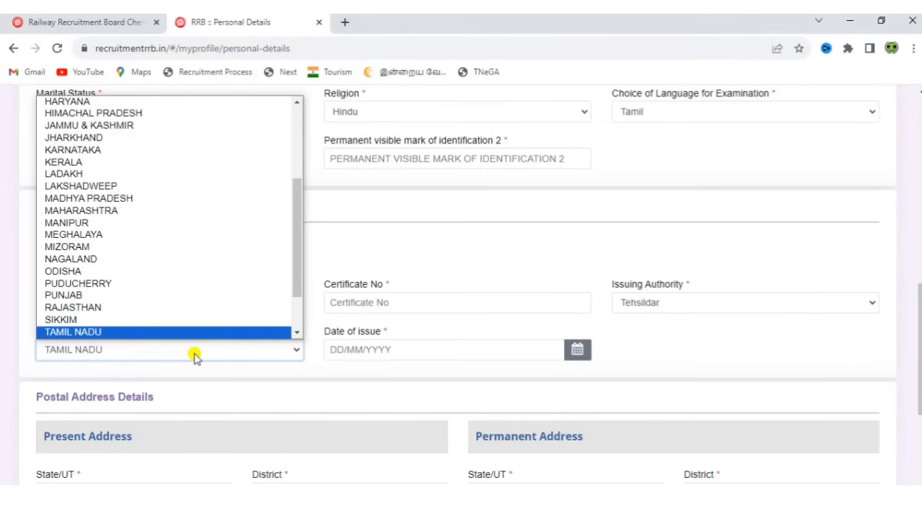
key(Return)
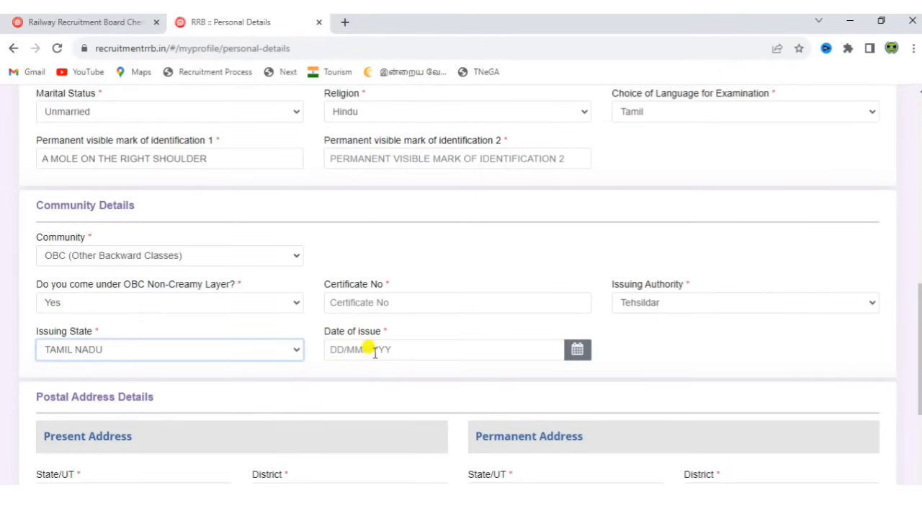
click(374, 353)
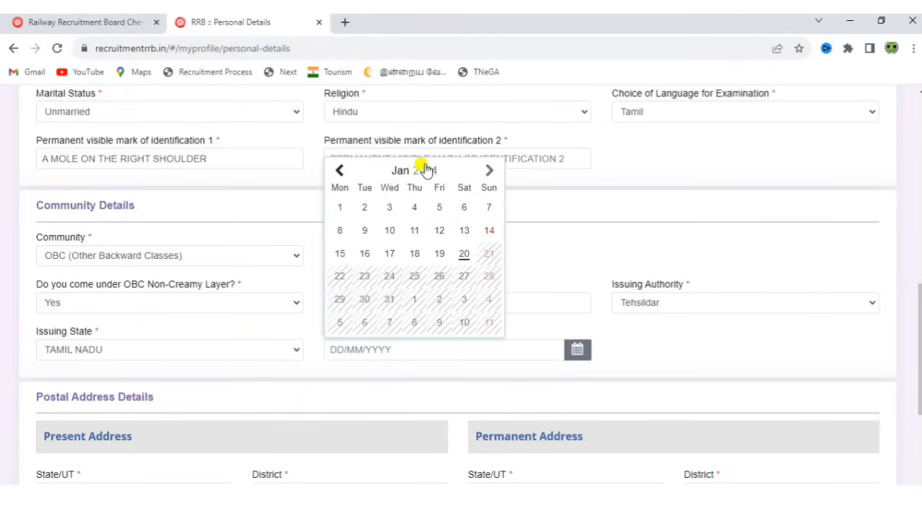
click(705, 336)
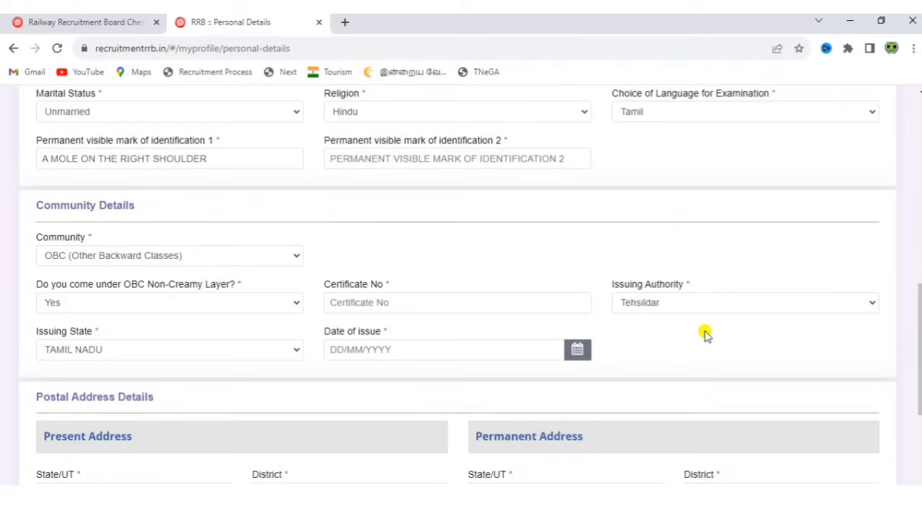
Switch the community to UR, try SC, then settle back on UR (Unreserved)
click(268, 258)
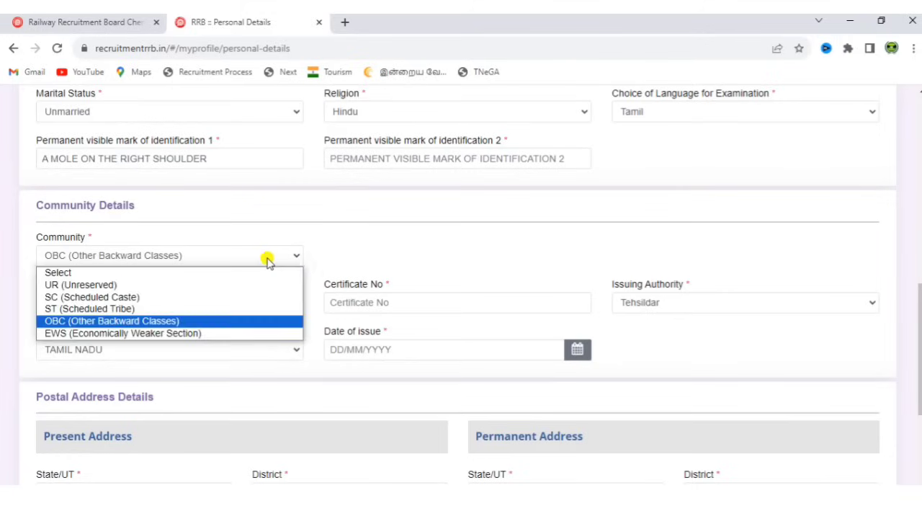
click(227, 285)
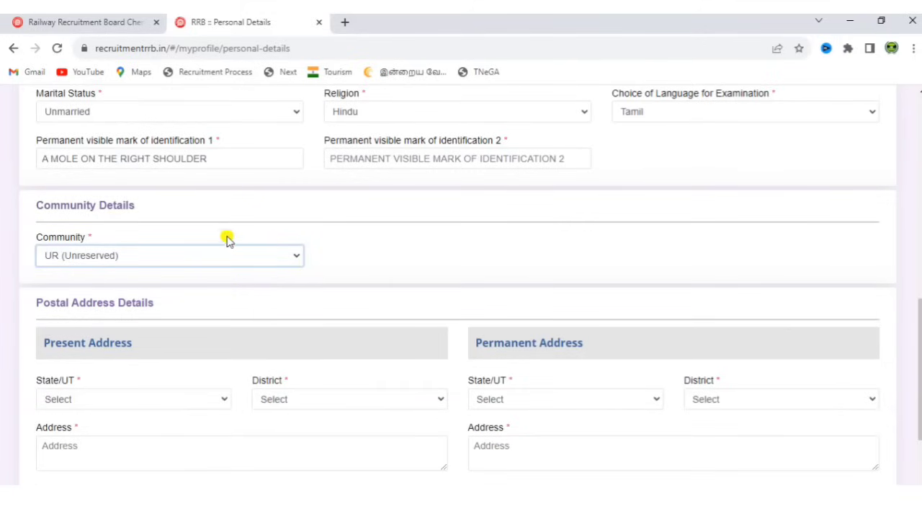
click(227, 255)
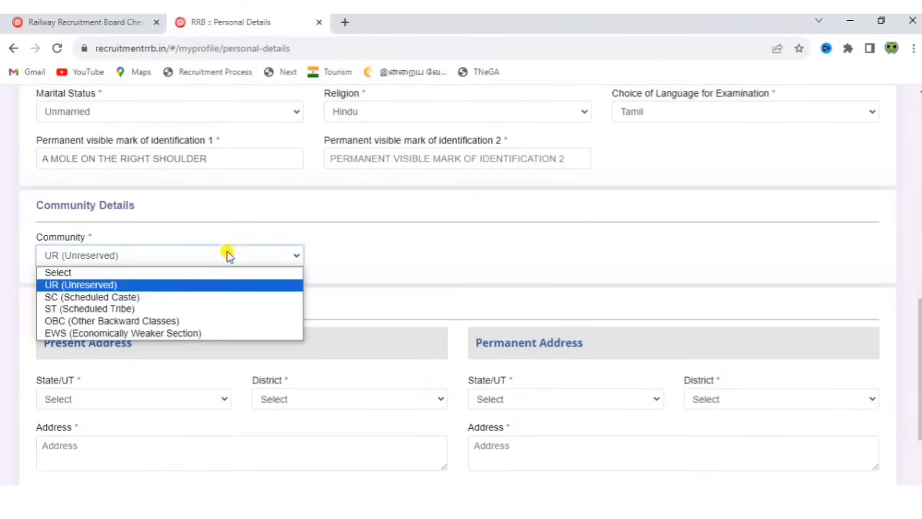
click(208, 296)
click(441, 357)
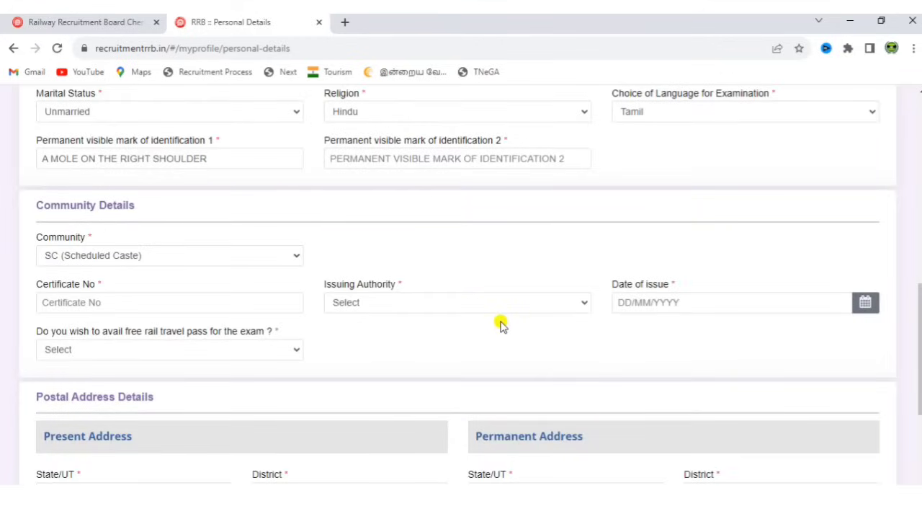
click(229, 256)
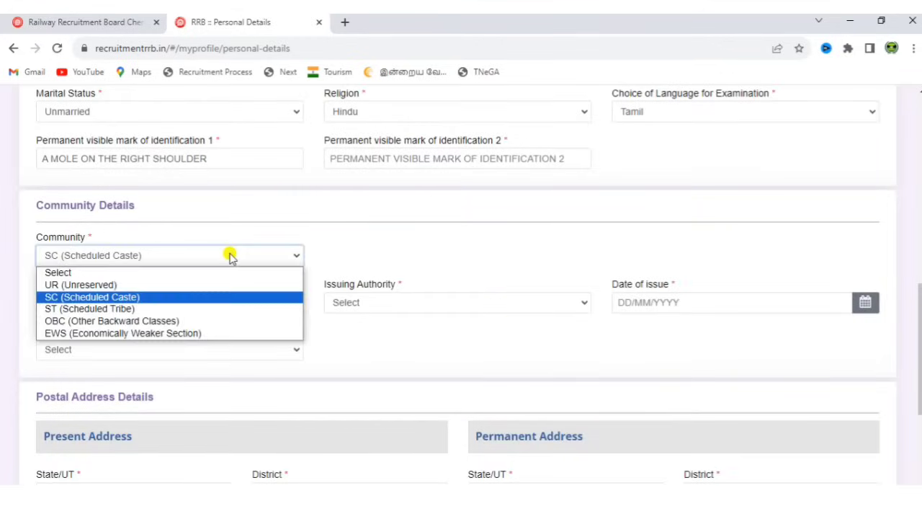
click(223, 290)
Set the present address state to TAMIL NADU and district to Tiruvannamalai
scroll(354, 303, down, 1)
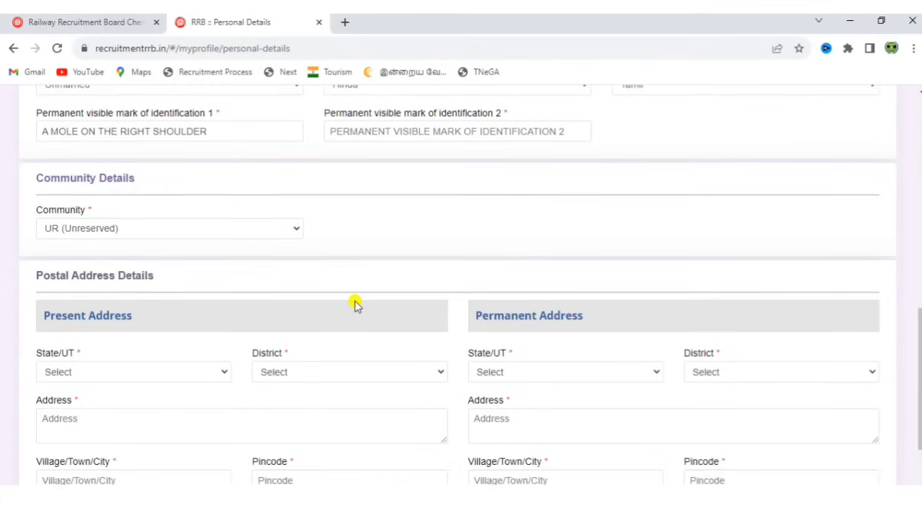
scroll(353, 303, down, 2)
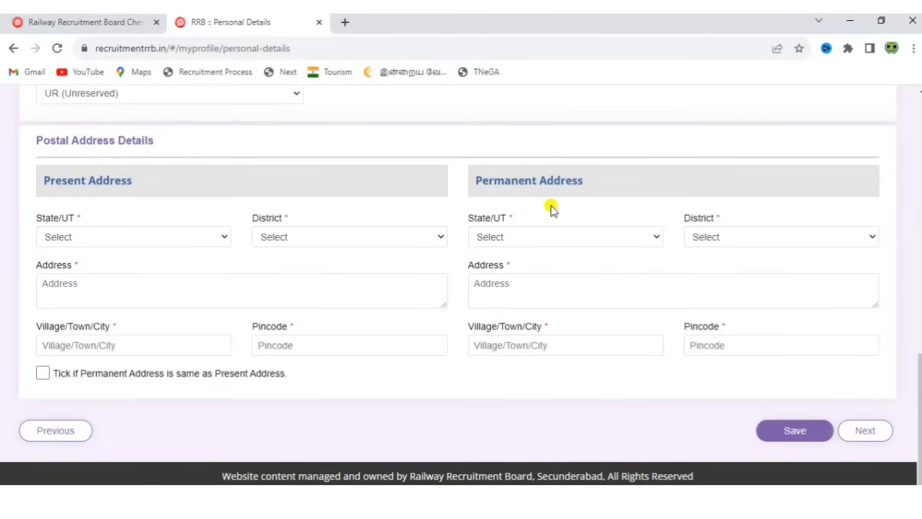
click(134, 235)
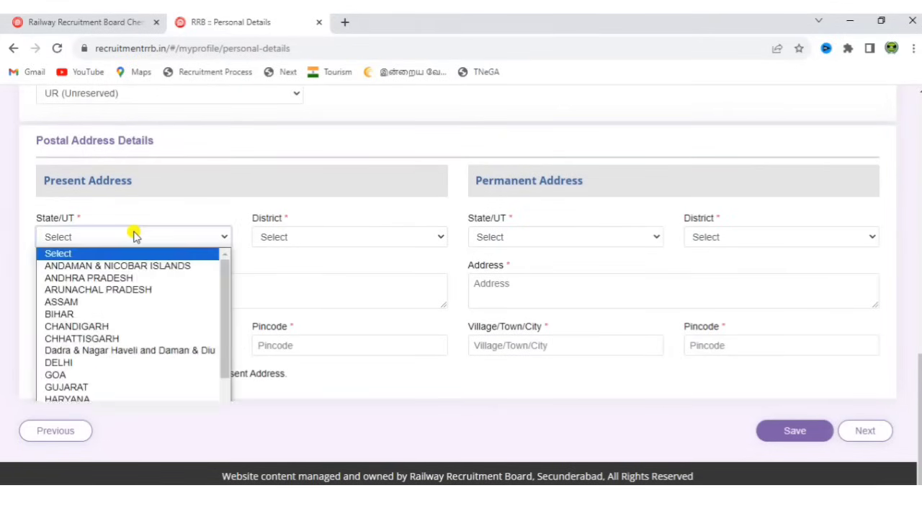
key(t)
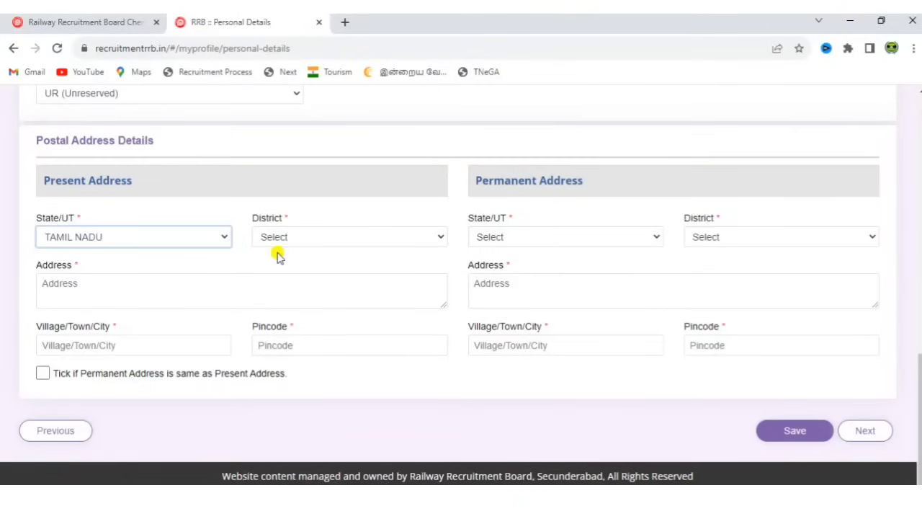
click(294, 237)
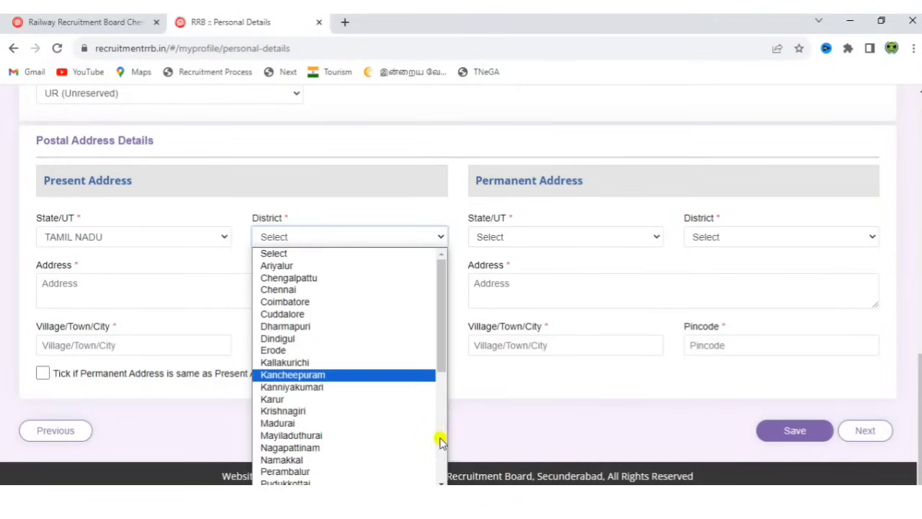
scroll(438, 437, down, 5)
click(382, 454)
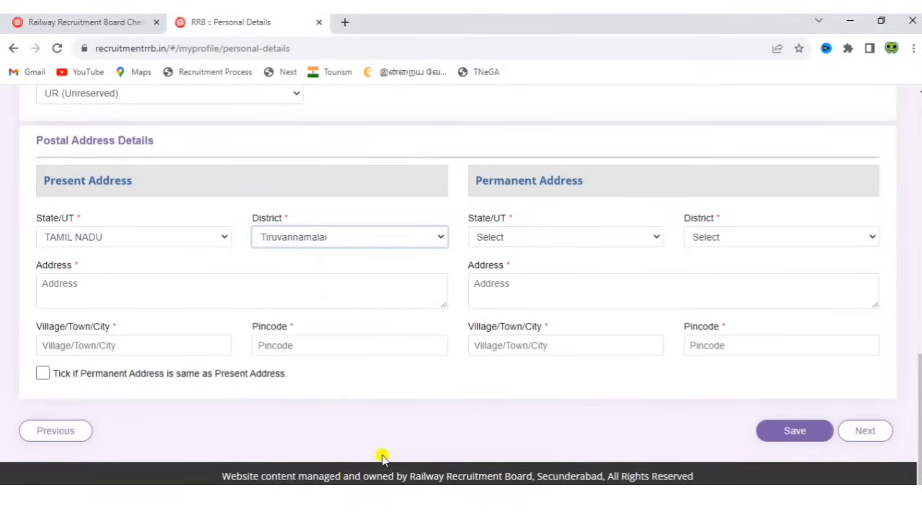
Fill in the present address, town and pincode, copy to permanent address, save and continue
click(154, 295)
text(1)
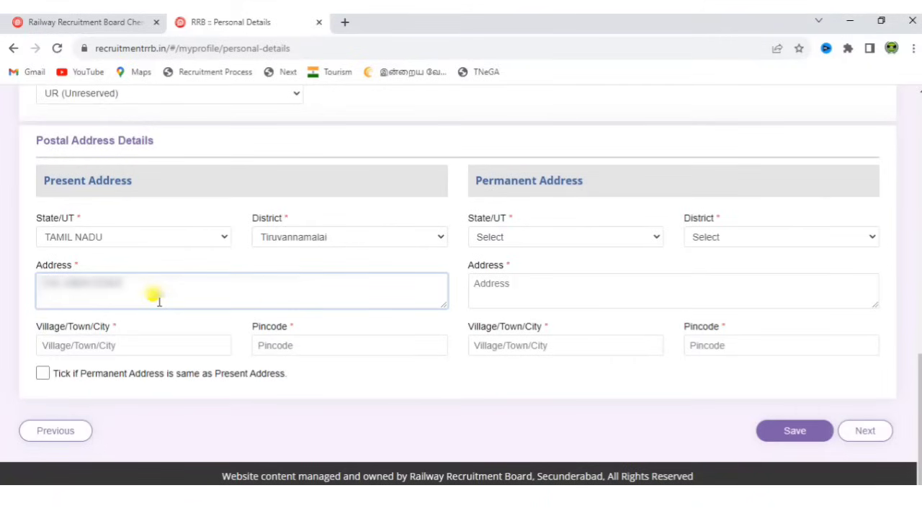
click(127, 336)
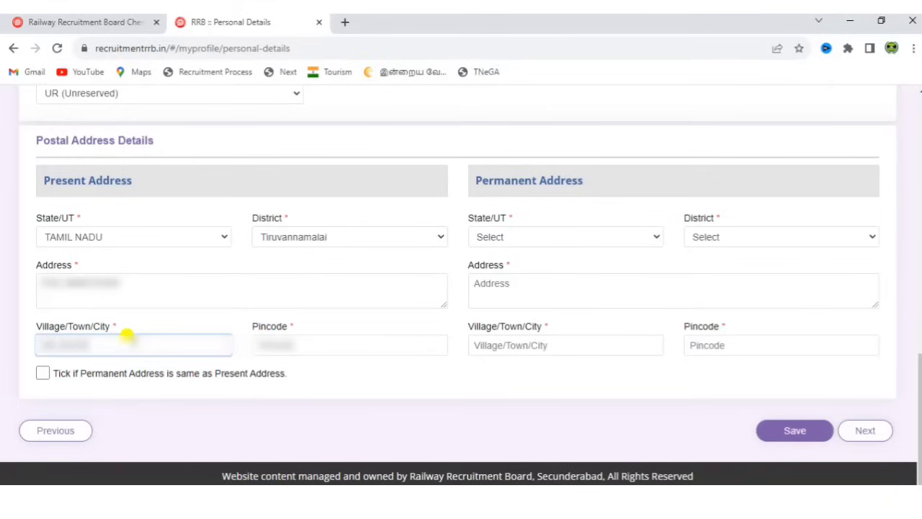
click(292, 348)
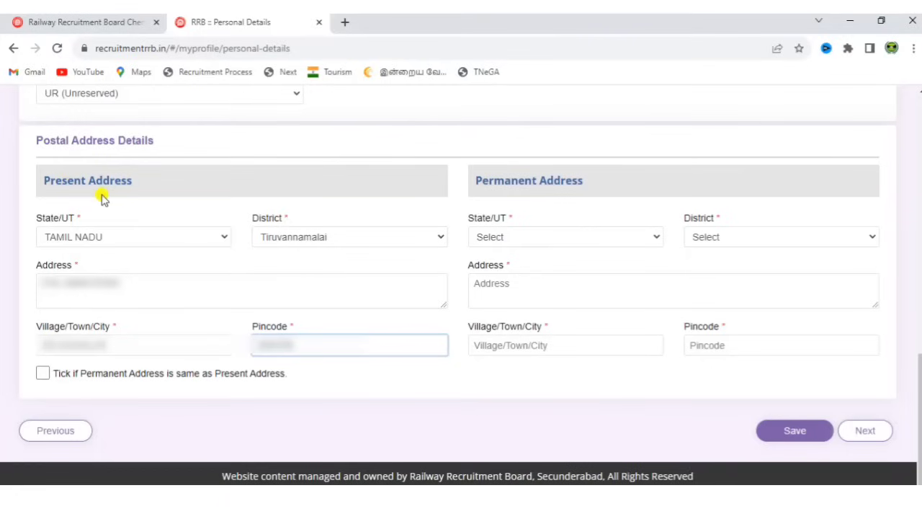
click(42, 373)
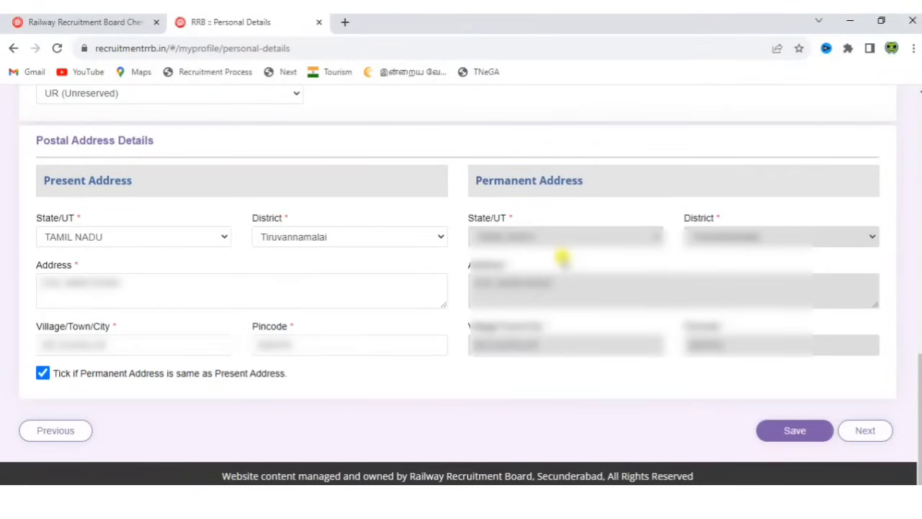
click(788, 434)
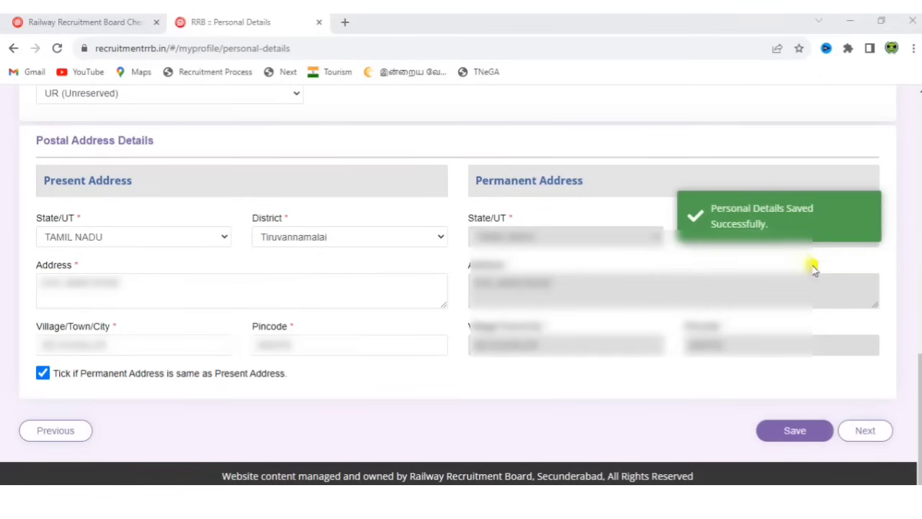
click(860, 439)
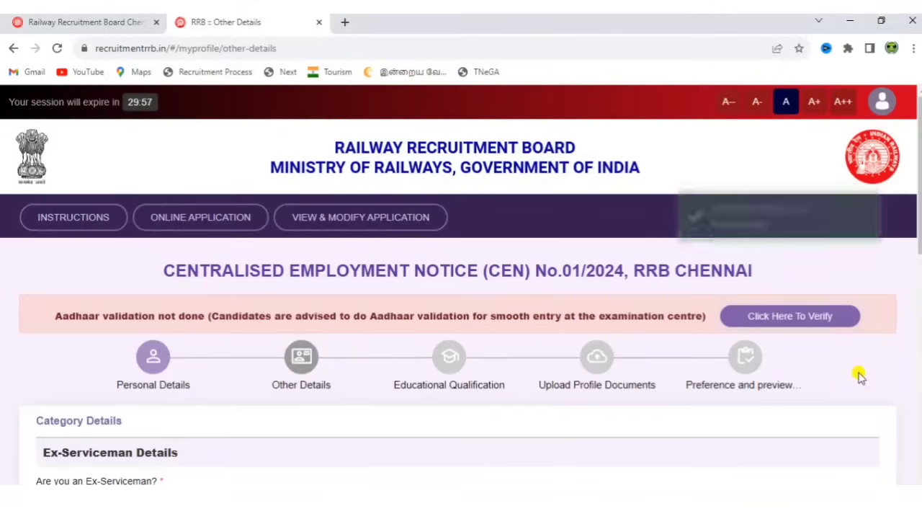
Answer No to the ex-serviceman and EBC certificate holder questions
scroll(857, 382, down, 3)
scroll(858, 375, down, 1)
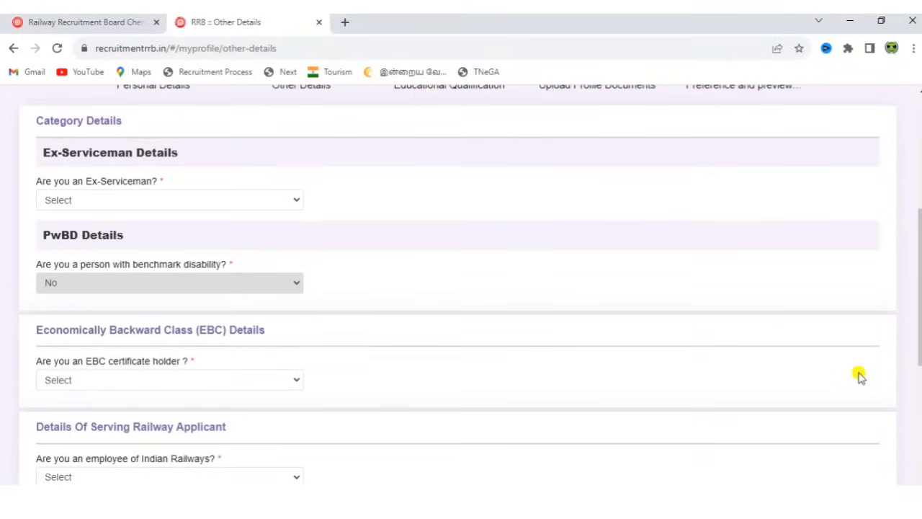
click(110, 199)
click(105, 240)
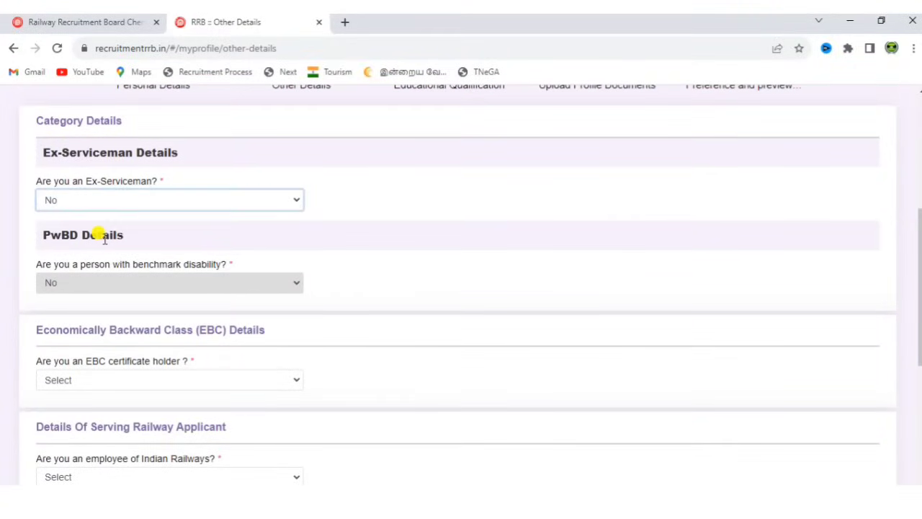
scroll(381, 254, down, 3)
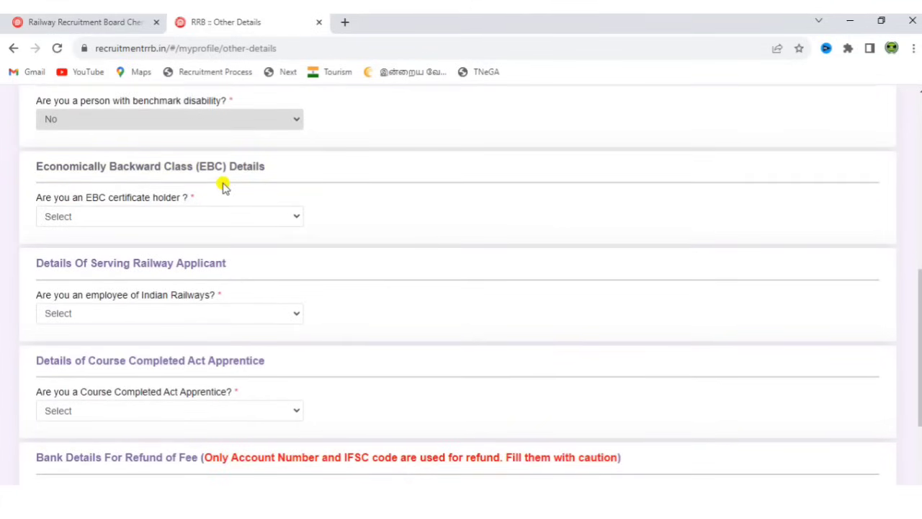
click(218, 216)
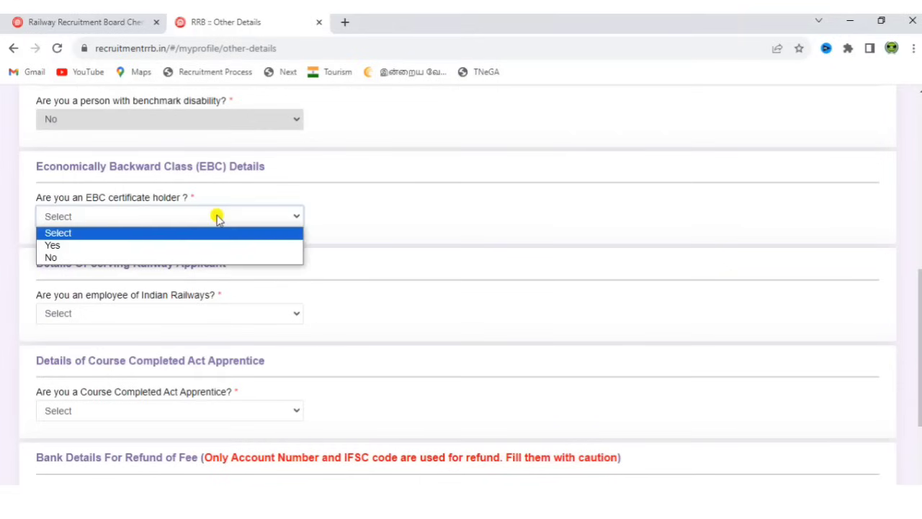
click(193, 258)
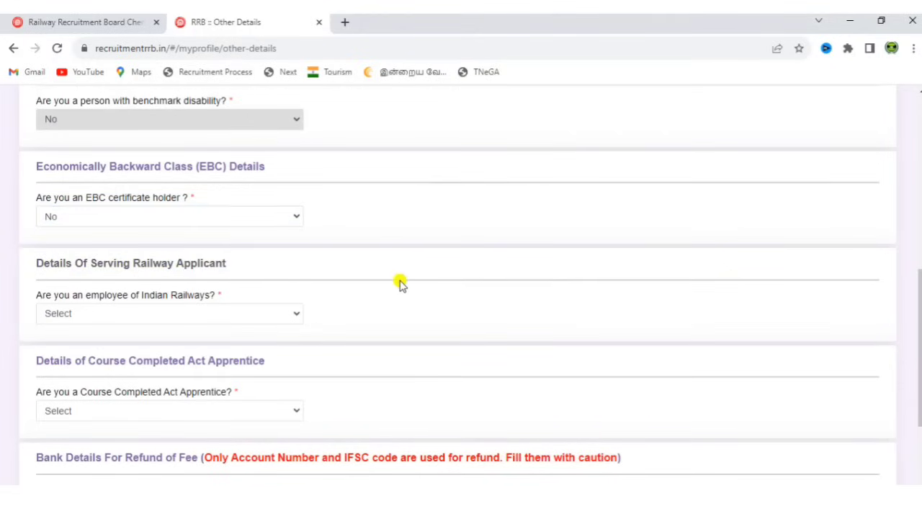
Answer No to being a railway employee and set current organisation to Not Applicable
scroll(400, 281, down, 2)
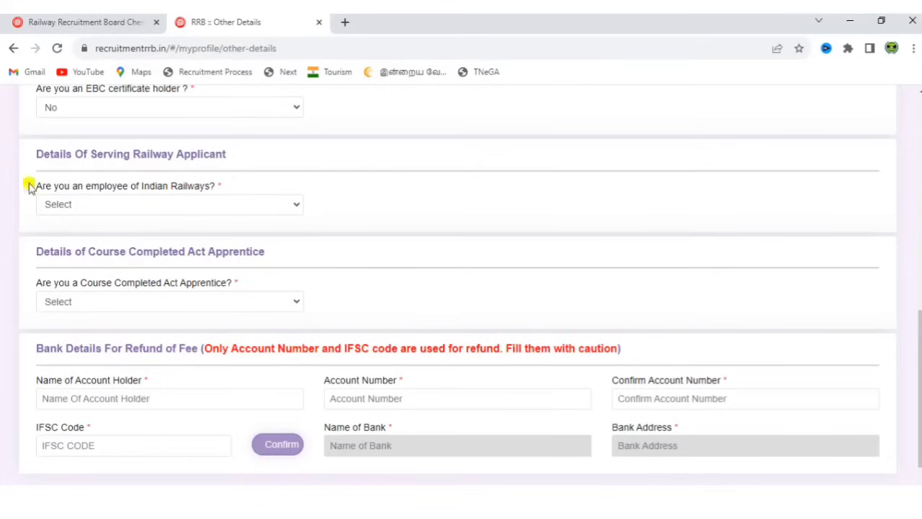
click(149, 204)
click(149, 245)
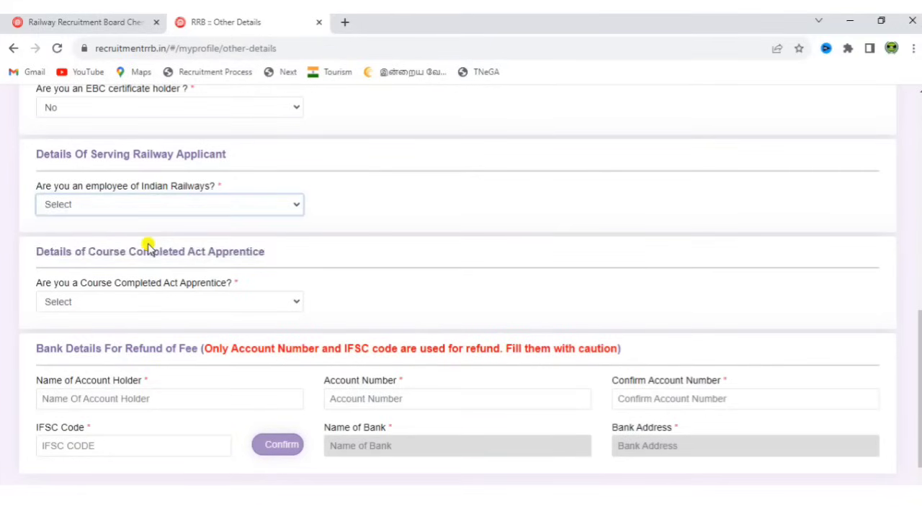
scroll(379, 258, down, 1)
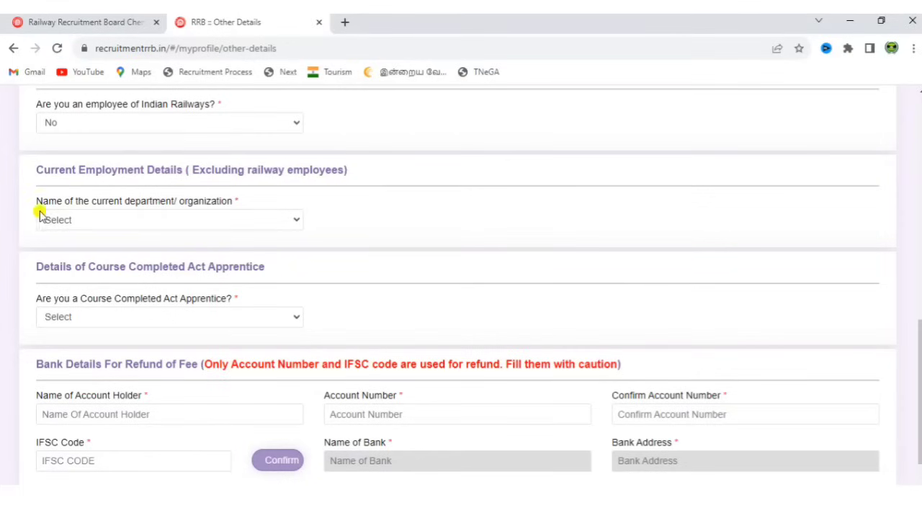
click(190, 220)
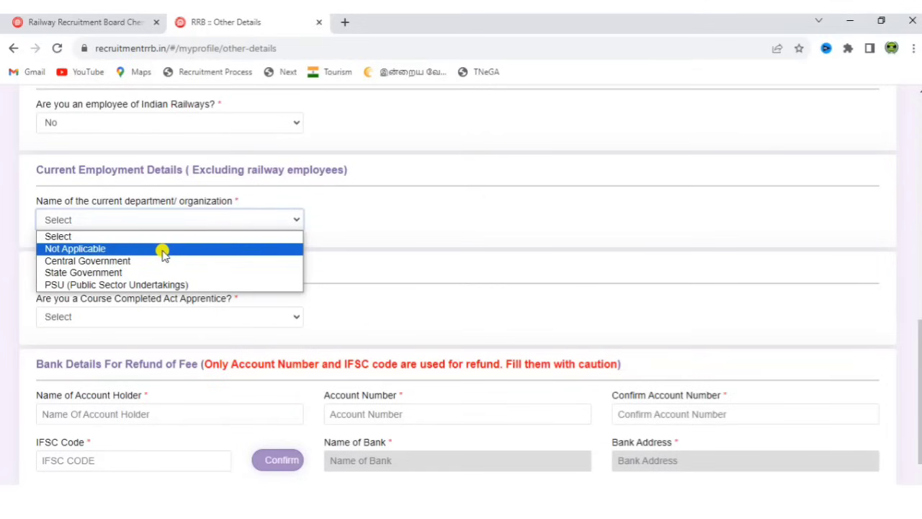
click(163, 248)
scroll(192, 248, down, 2)
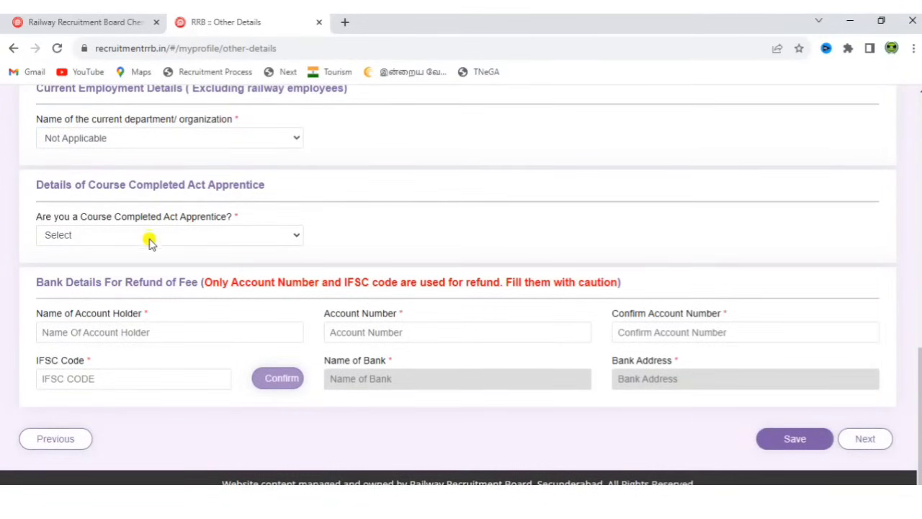
Try Yes for Course Completed Act Apprentice and view the trade list, then change it to No
click(149, 236)
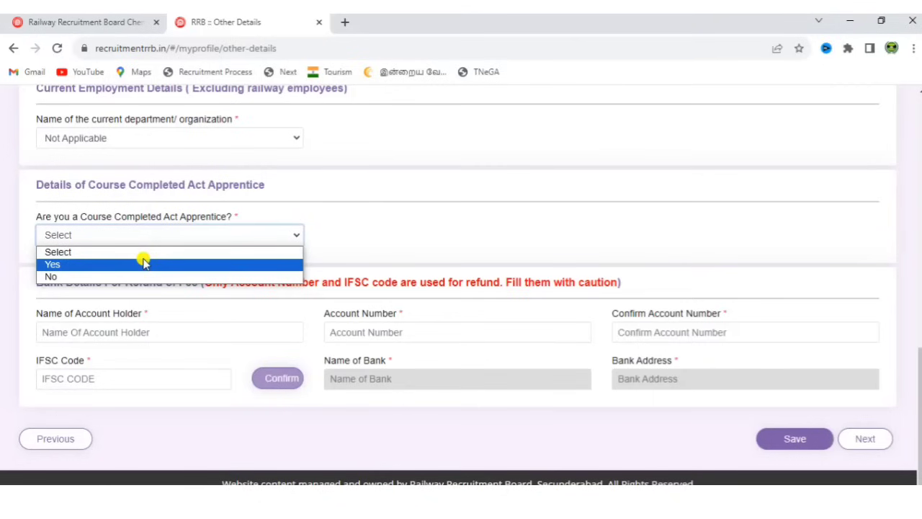
click(144, 262)
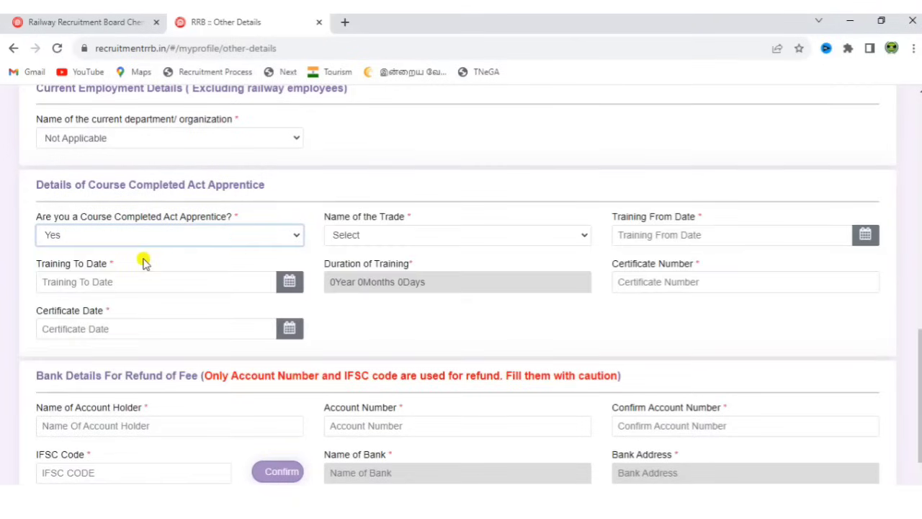
click(367, 240)
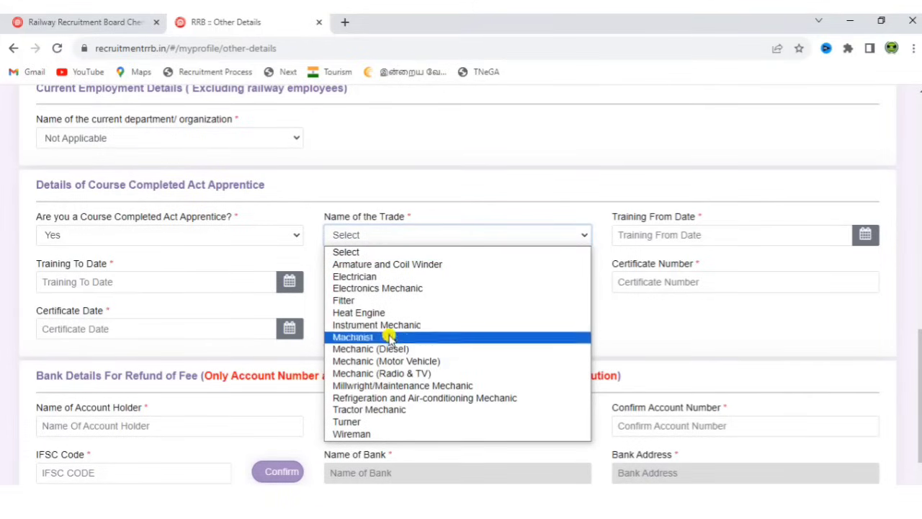
click(415, 210)
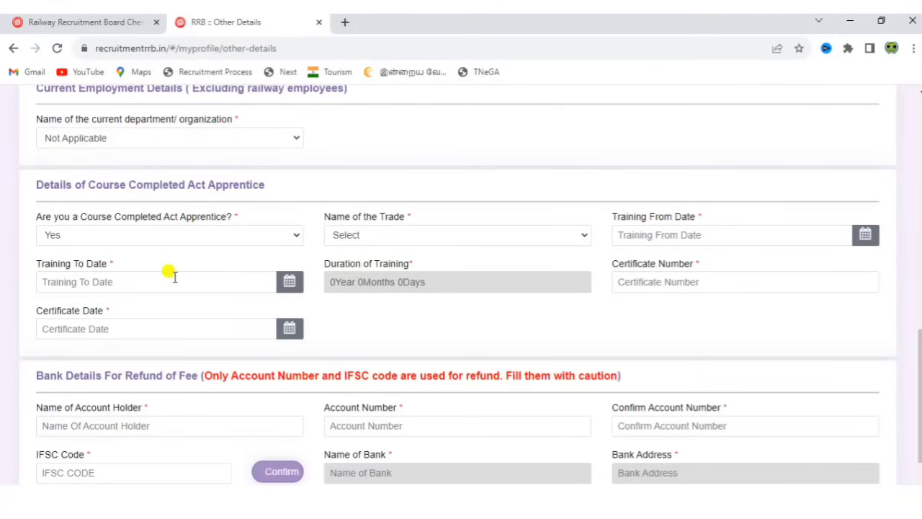
click(165, 234)
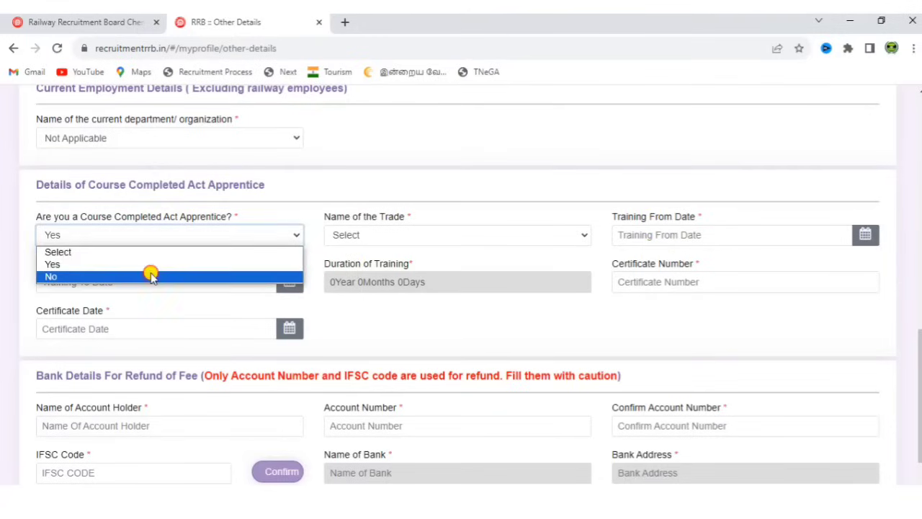
click(152, 277)
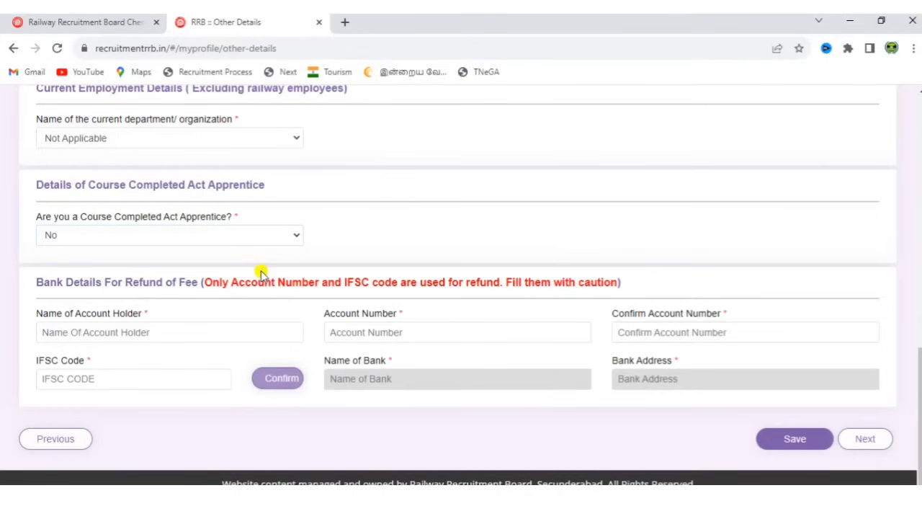
scroll(258, 270, down, 1)
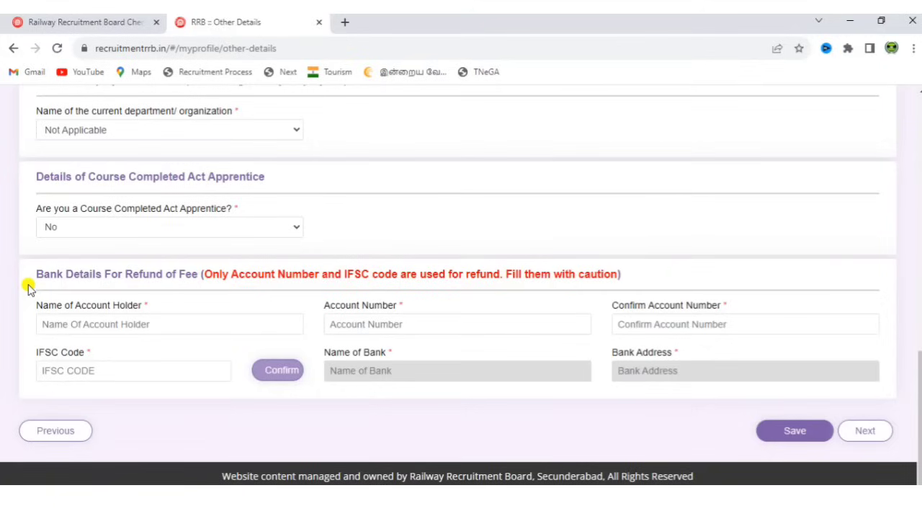
Enter the refund account holder's name, account number and confirm account number
click(76, 318)
text(S)
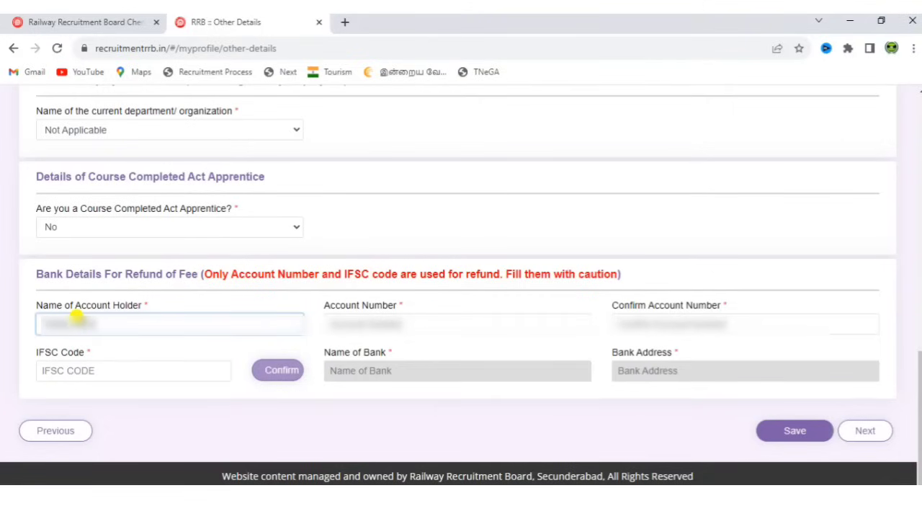
click(333, 323)
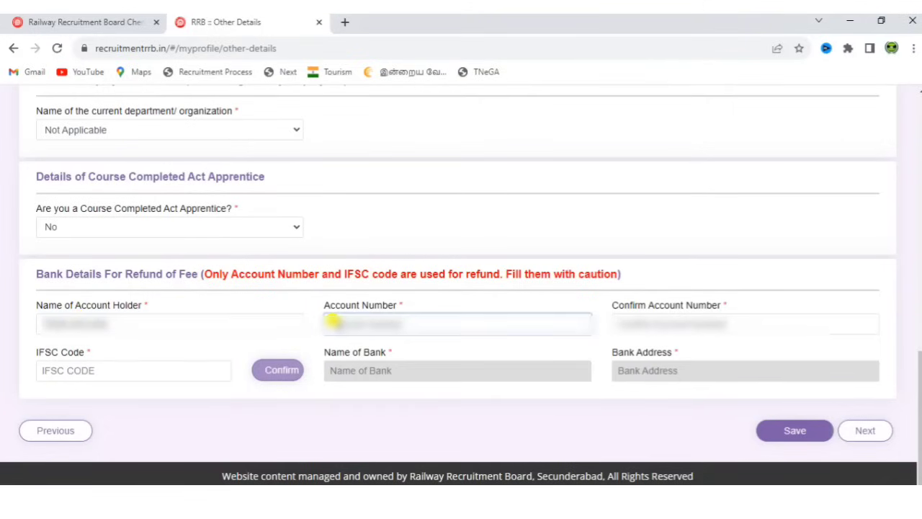
text(1234)
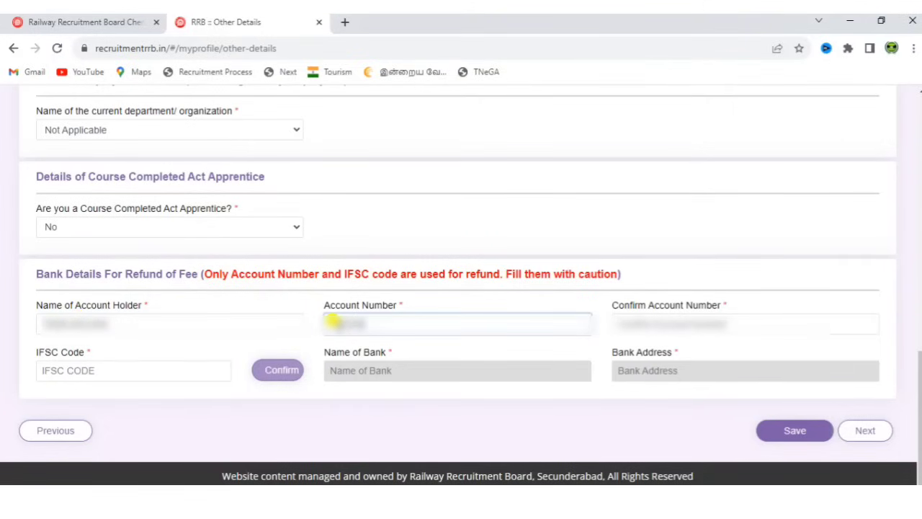
text(56)
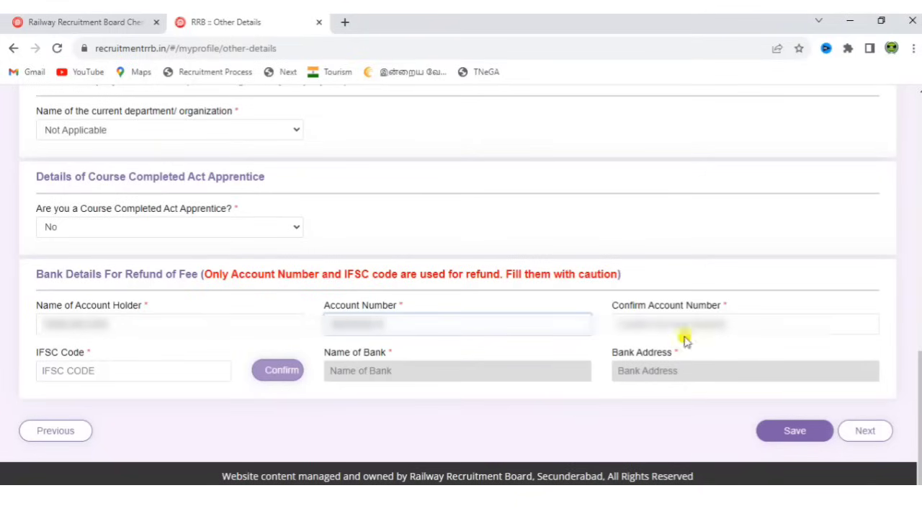
click(681, 324)
text(1234)
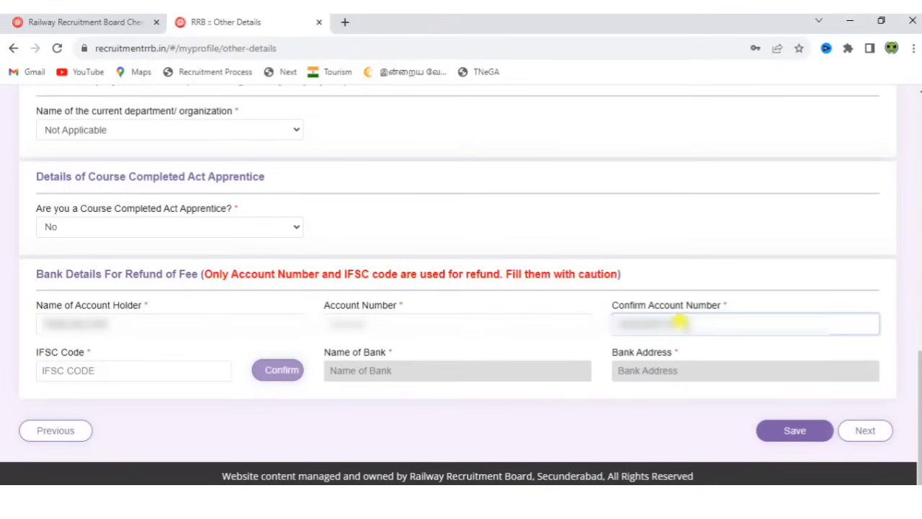
Enter and verify the IFSC code, save Other Details and proceed to Educational Qualification
click(206, 370)
text(S)
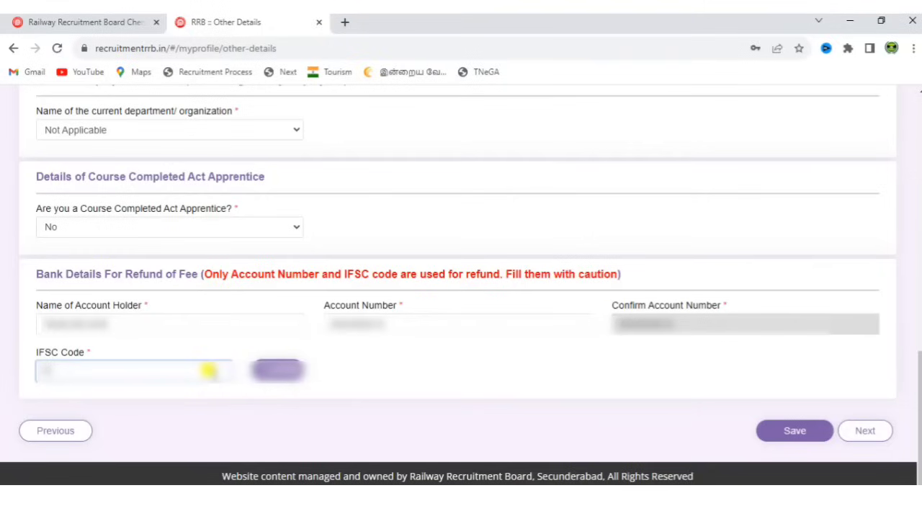
text(BI)
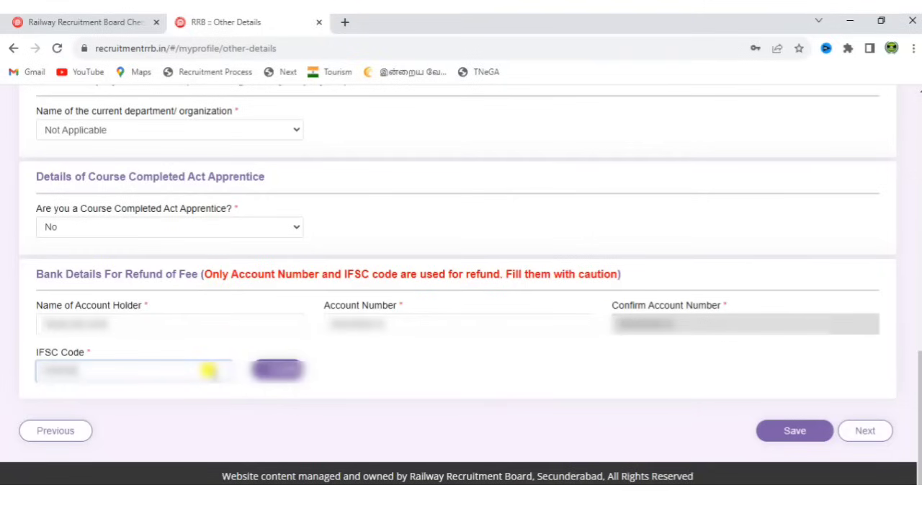
click(261, 369)
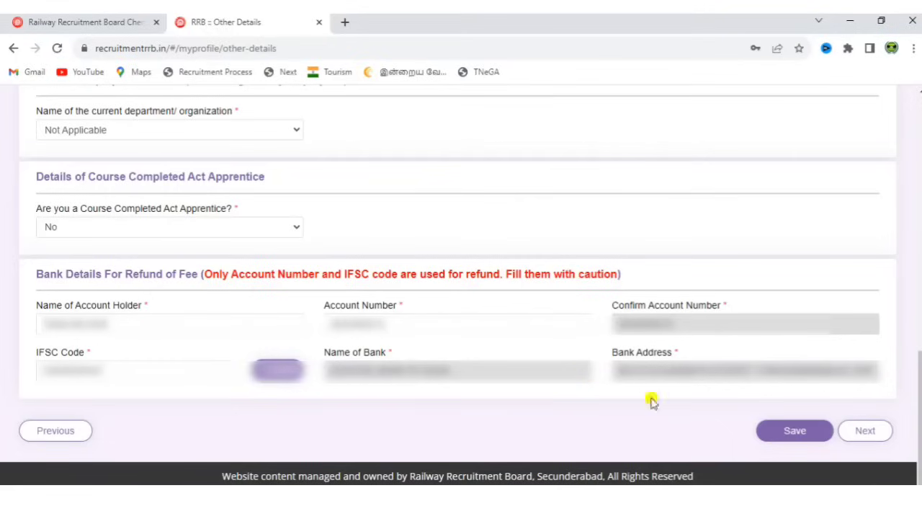
click(790, 431)
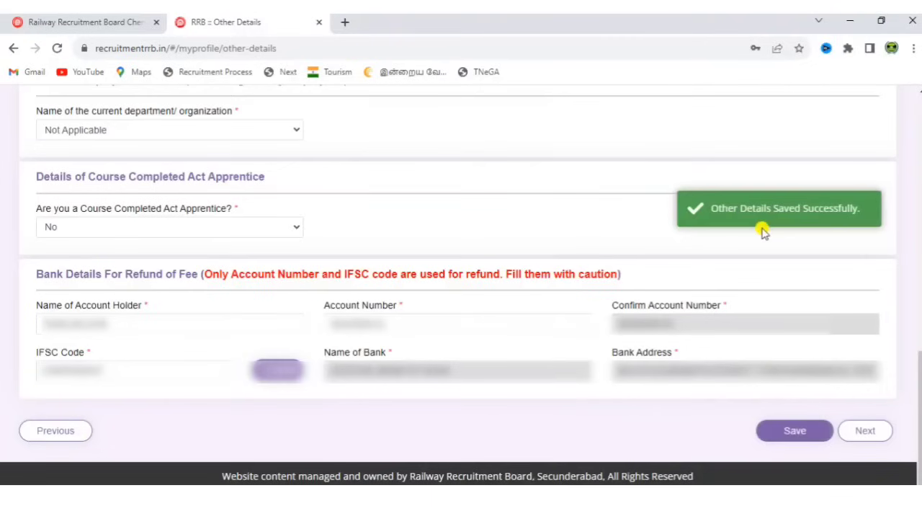
click(866, 431)
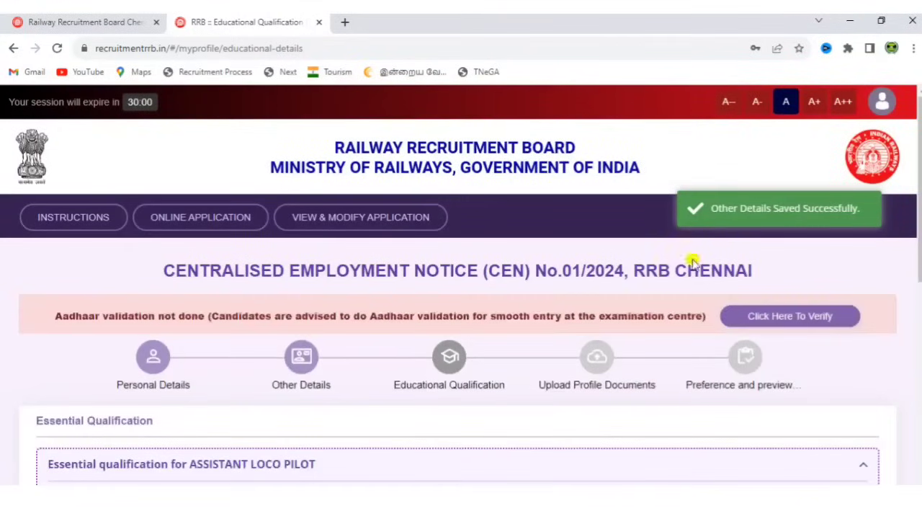
Scroll past the Assistant Loco Pilot criteria to the qualification form row and ADD button
scroll(850, 371, down, 1)
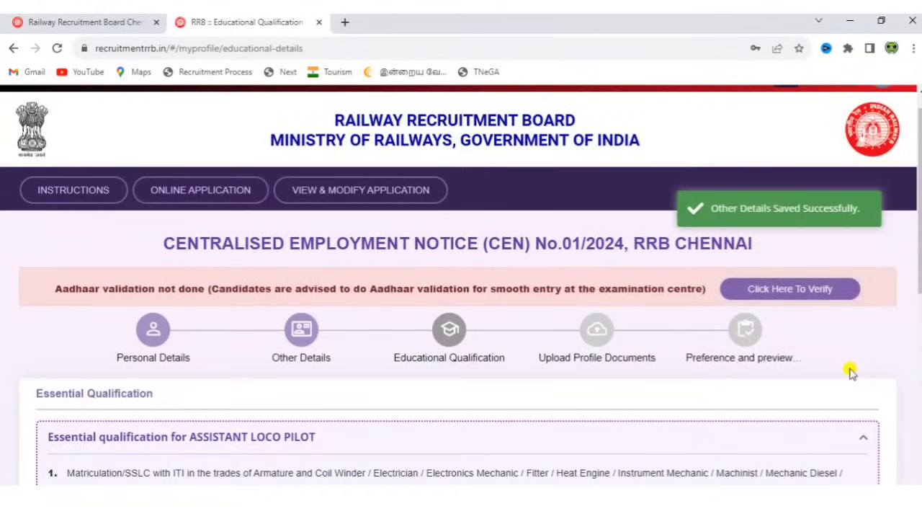
scroll(851, 371, down, 1)
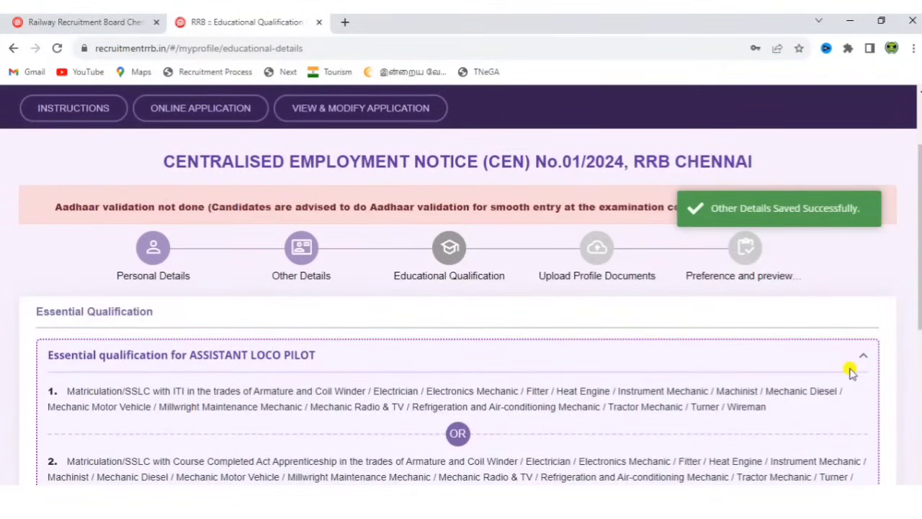
scroll(851, 371, down, 1)
scroll(850, 372, down, 3)
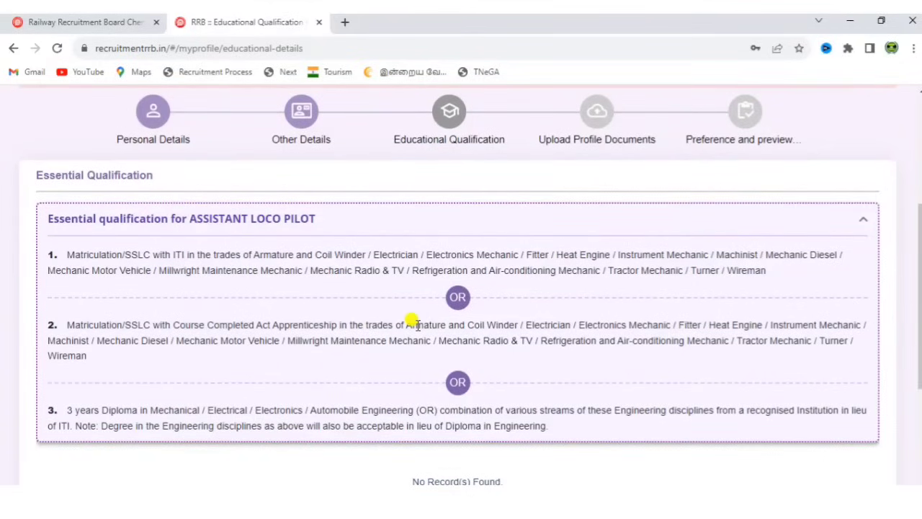
scroll(415, 323, down, 3)
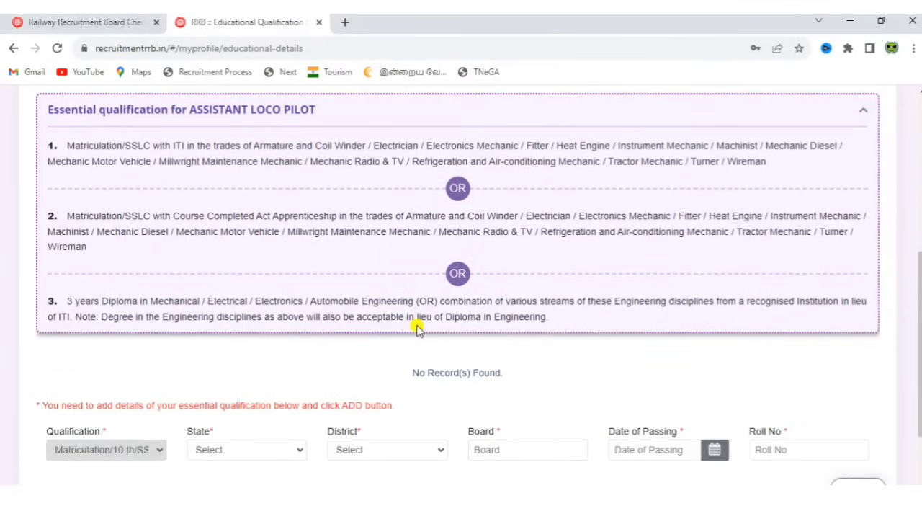
scroll(416, 326, down, 3)
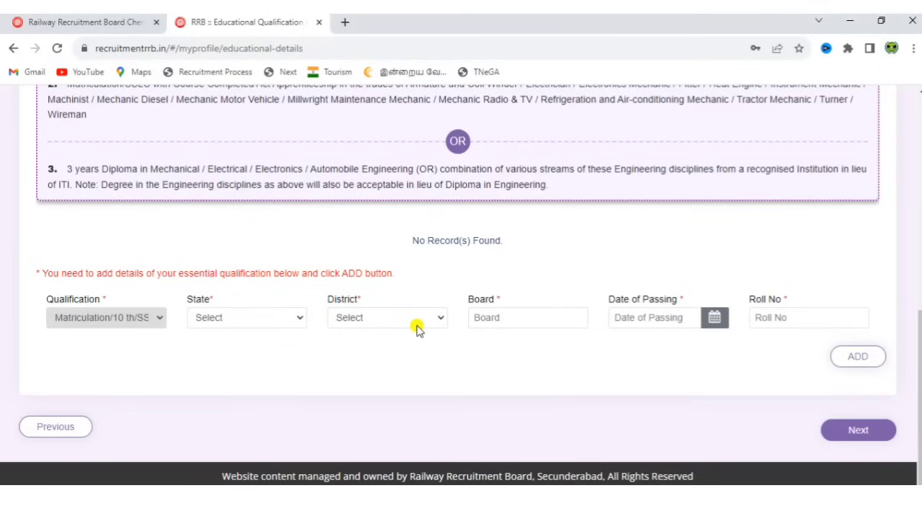
Set the matriculation entry's state to TAMIL NADU, district Tiruvannamalai and board STATE BOARD
click(207, 319)
key(t)
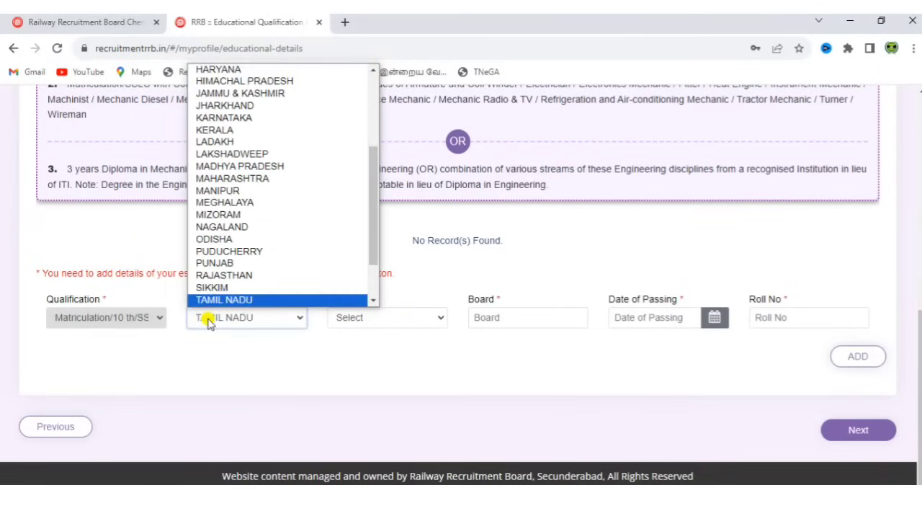
key(Return)
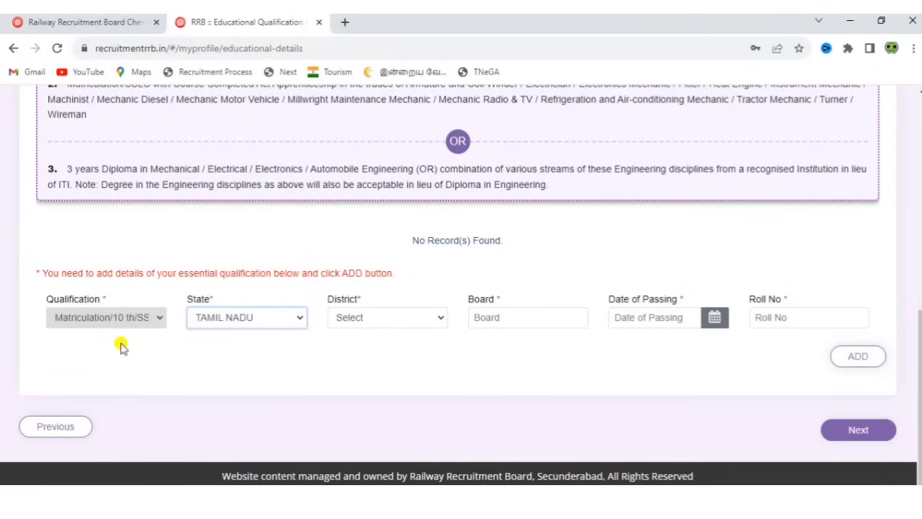
click(364, 319)
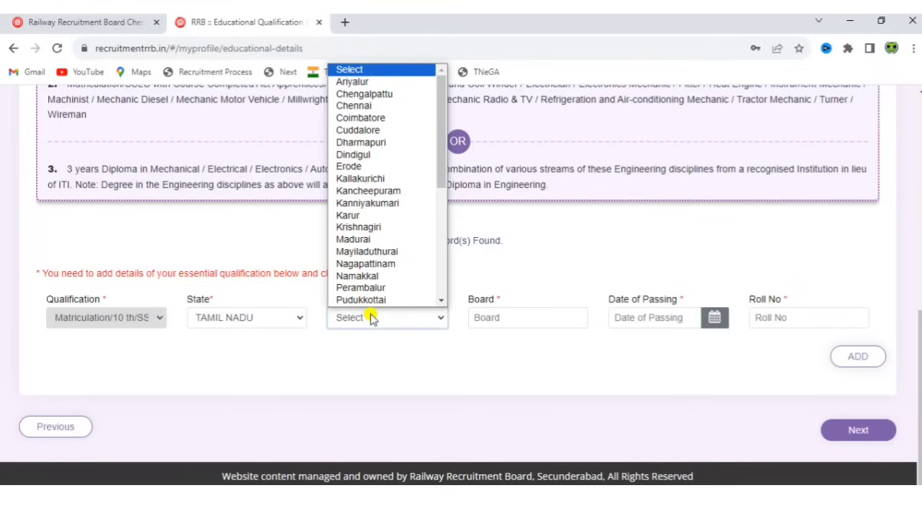
scroll(438, 289, down, 5)
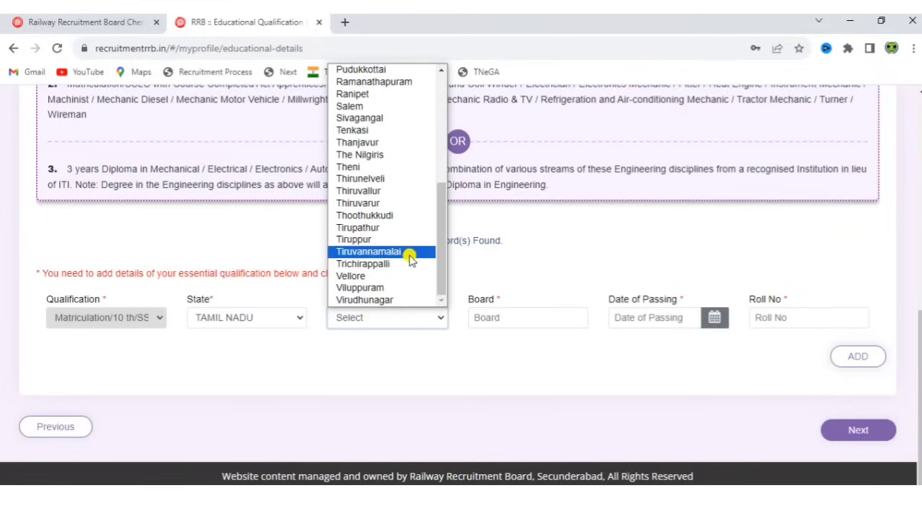
click(410, 252)
click(528, 320)
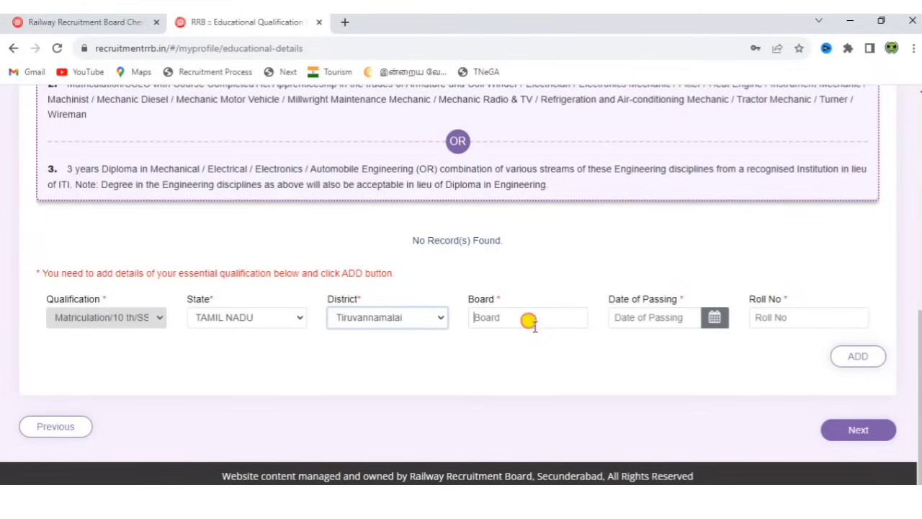
text(STATE BOARD)
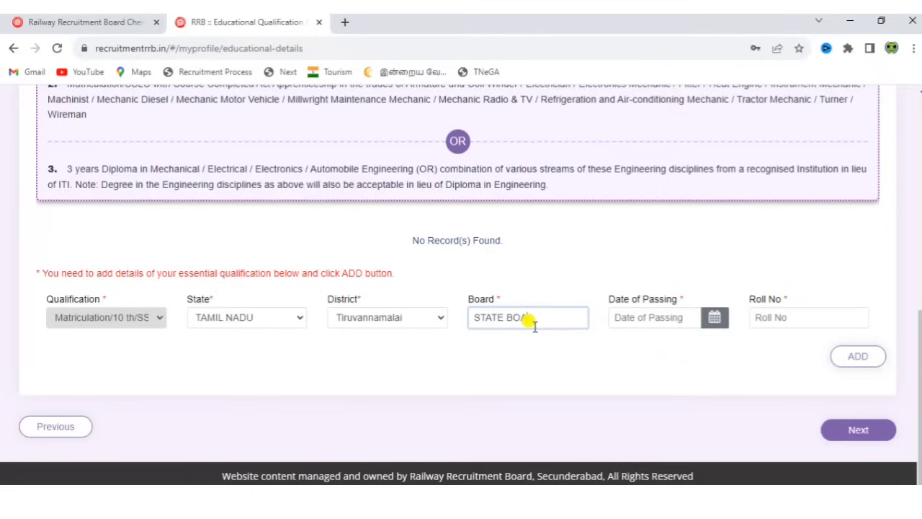
Set passing date 30/05/2013, enter the roll number, and add the Matriculation/10th record
click(650, 318)
click(709, 139)
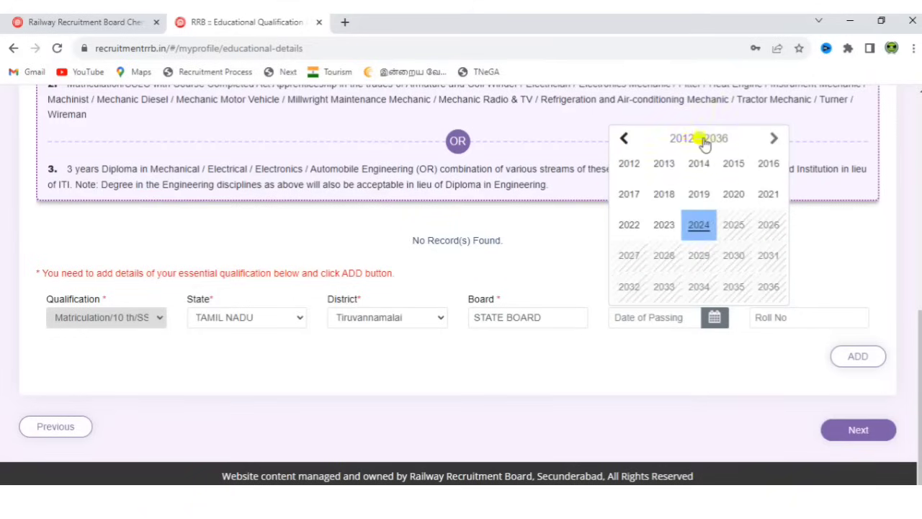
click(664, 164)
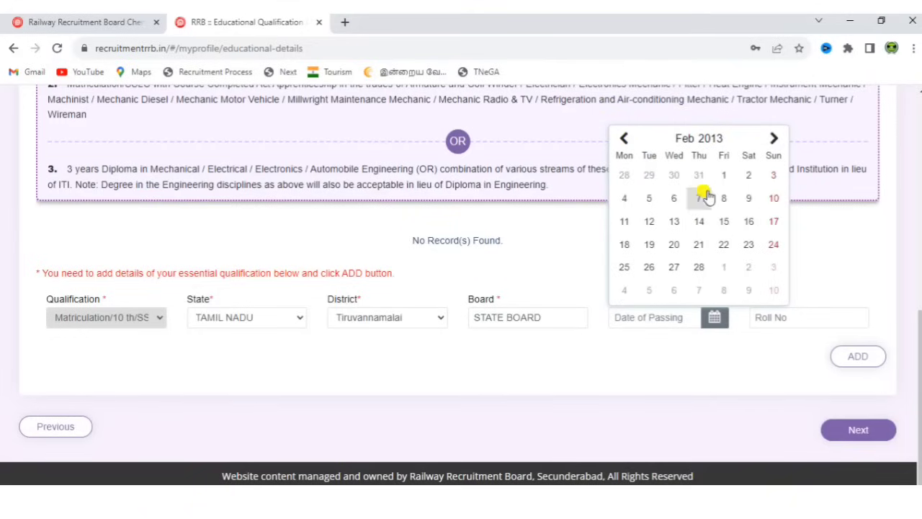
click(774, 137)
click(774, 138)
click(774, 138)
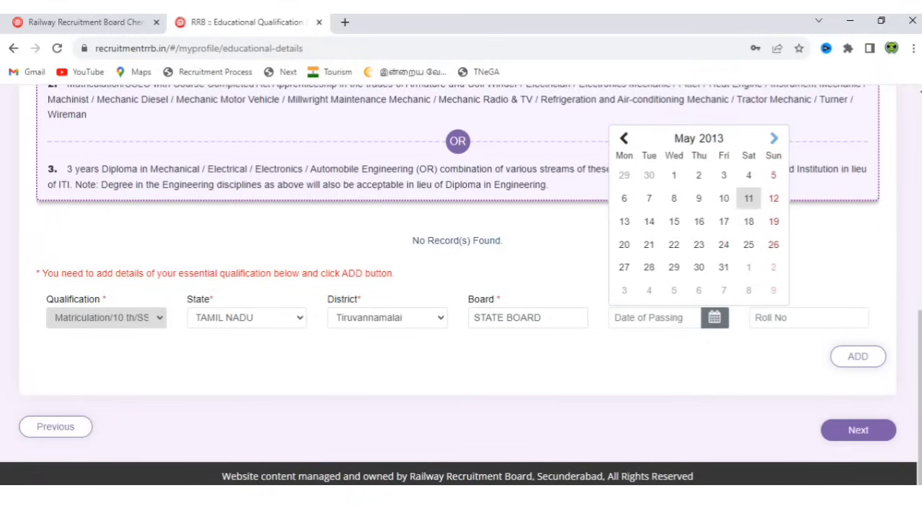
click(700, 268)
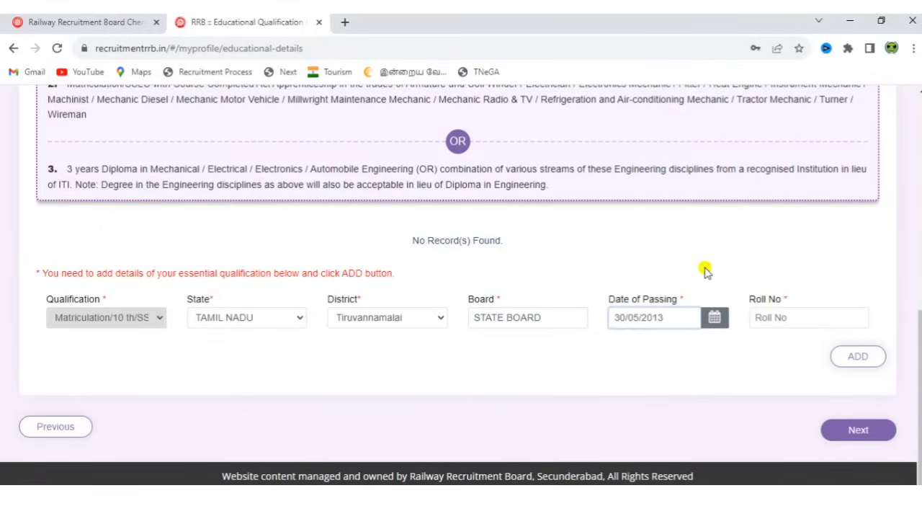
click(797, 316)
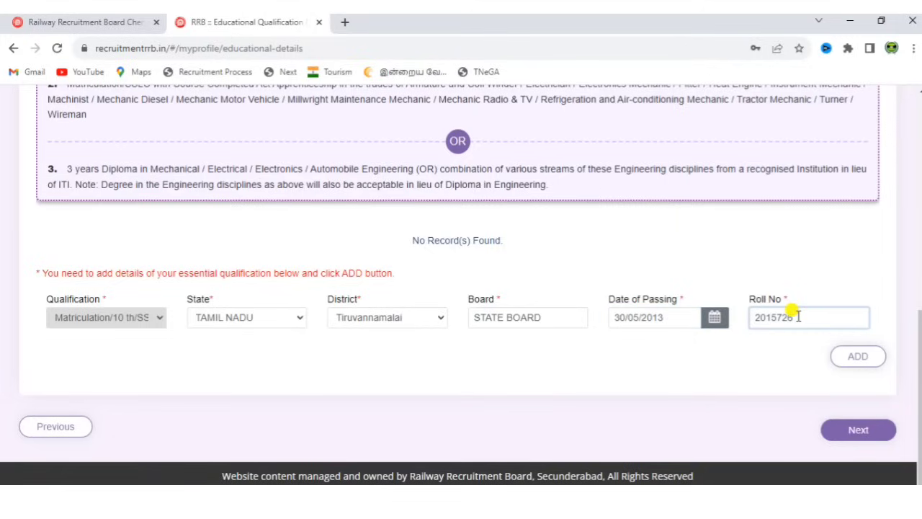
click(858, 356)
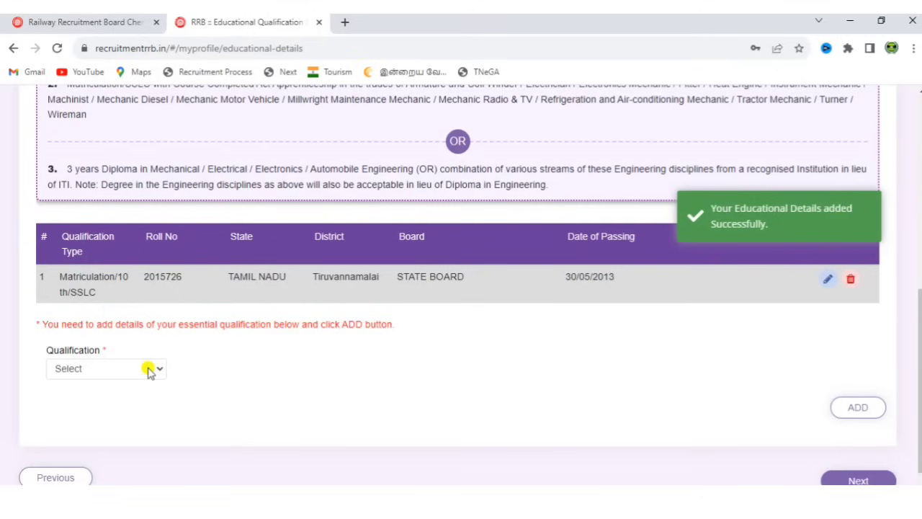
Start an ITI entry with trade Fitter, state TAMIL NADU and district Tiruvannamalai
click(132, 371)
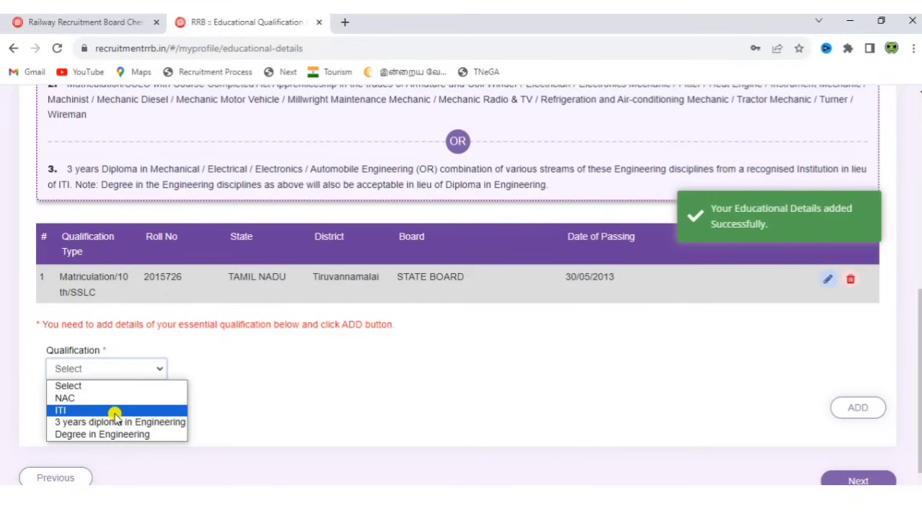
click(115, 411)
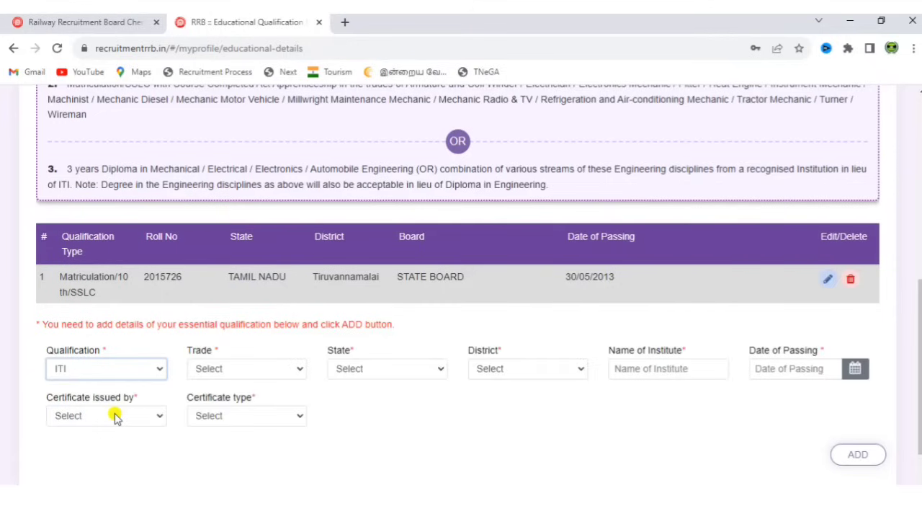
click(247, 372)
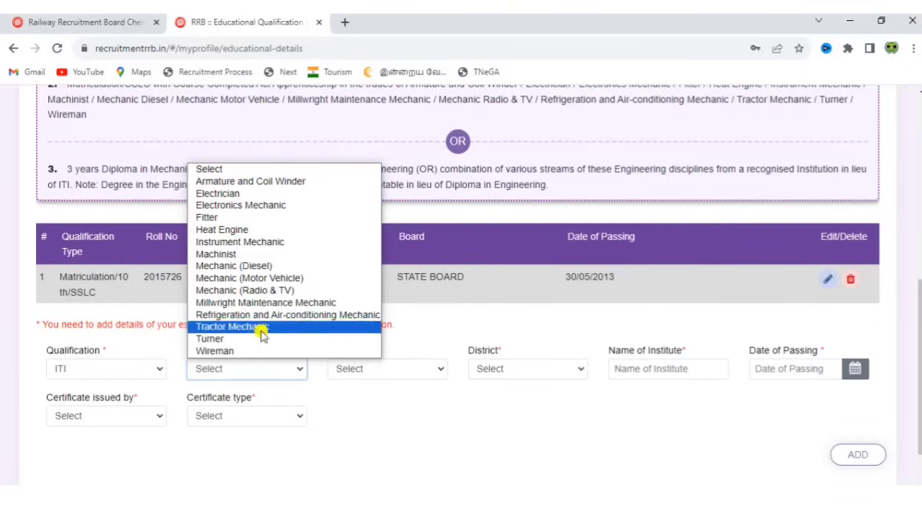
click(254, 218)
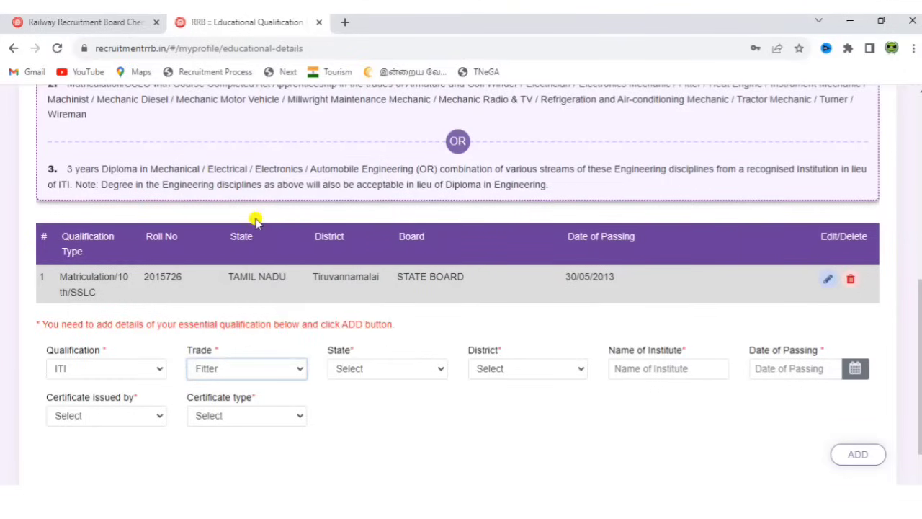
click(401, 371)
text(t)
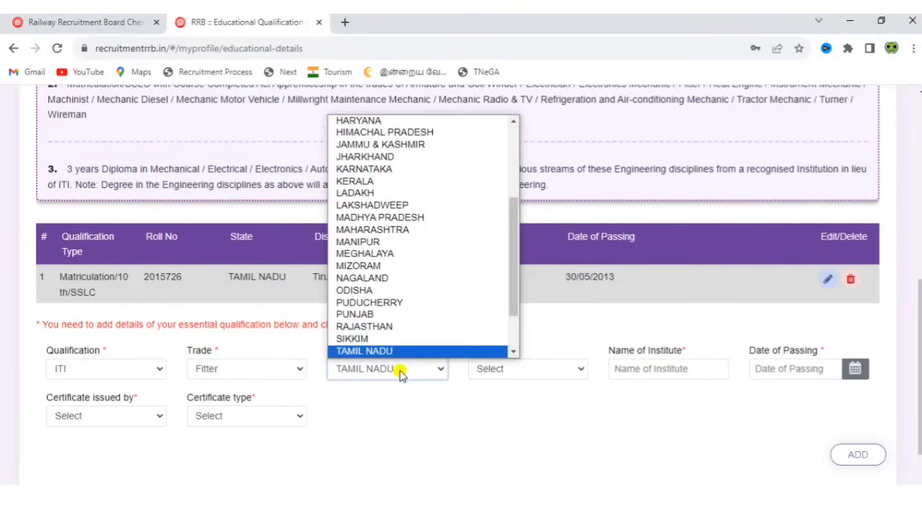
click(401, 371)
click(541, 370)
text(r)
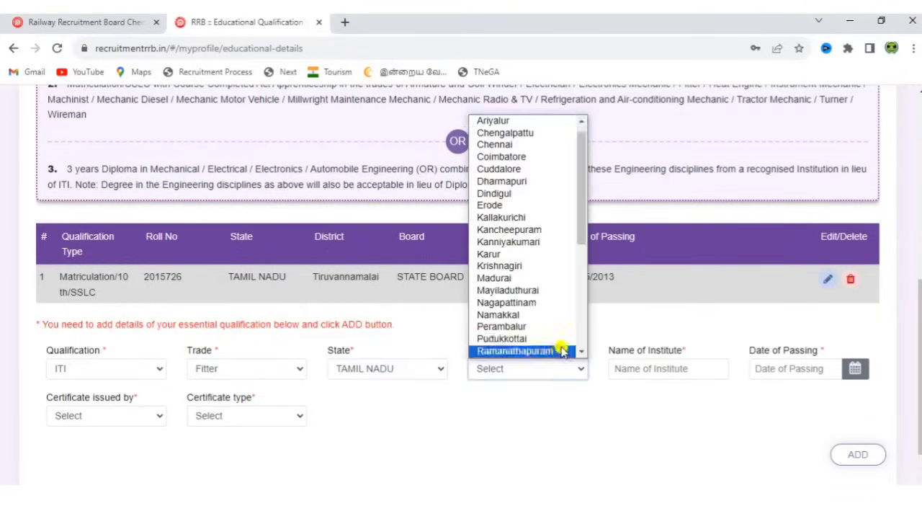
scroll(581, 343, down, 3)
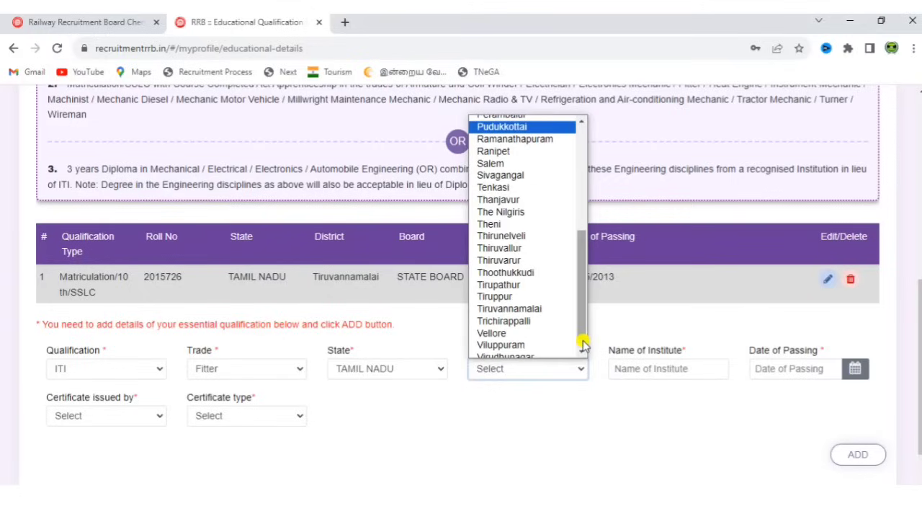
click(552, 309)
Check the institute, certificate issuer and certificate type fields, leaving them unset
click(624, 365)
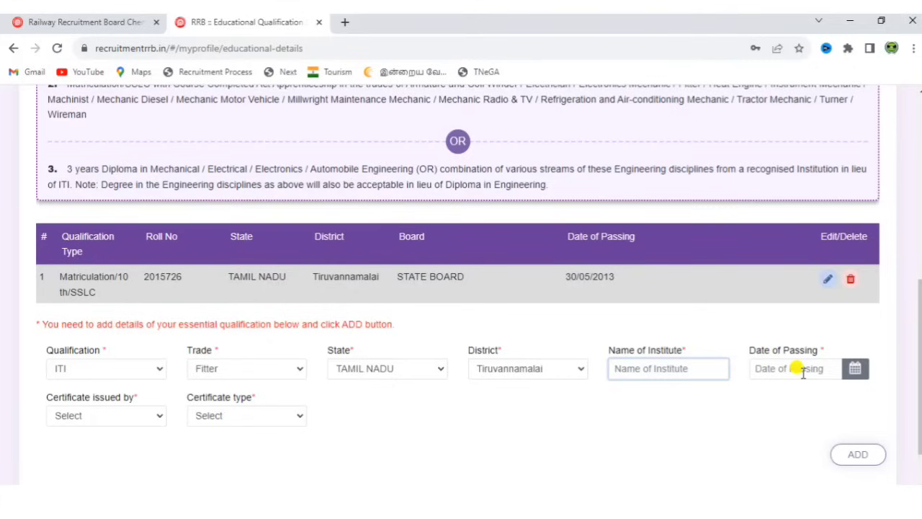
click(148, 418)
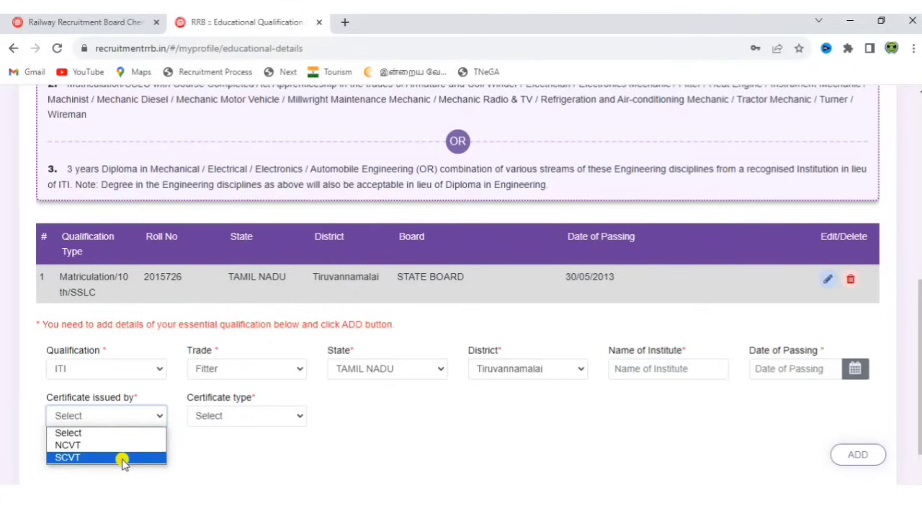
click(214, 421)
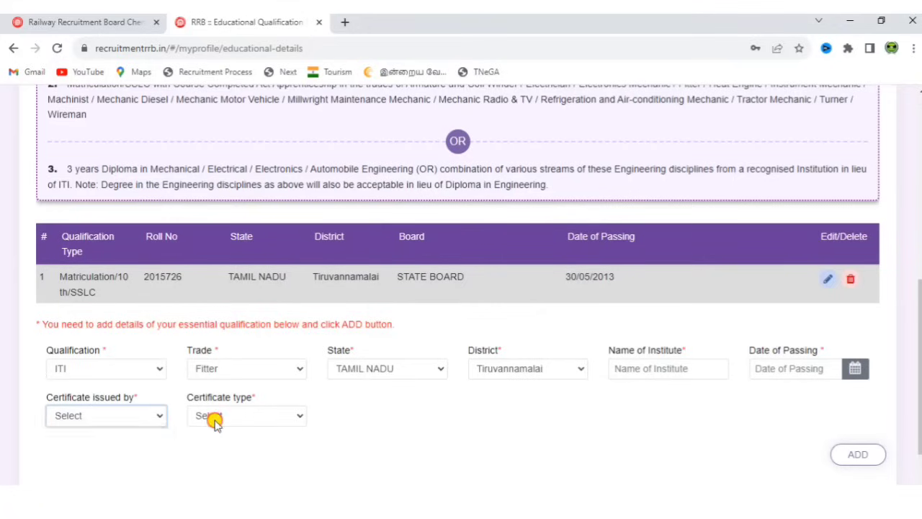
click(214, 421)
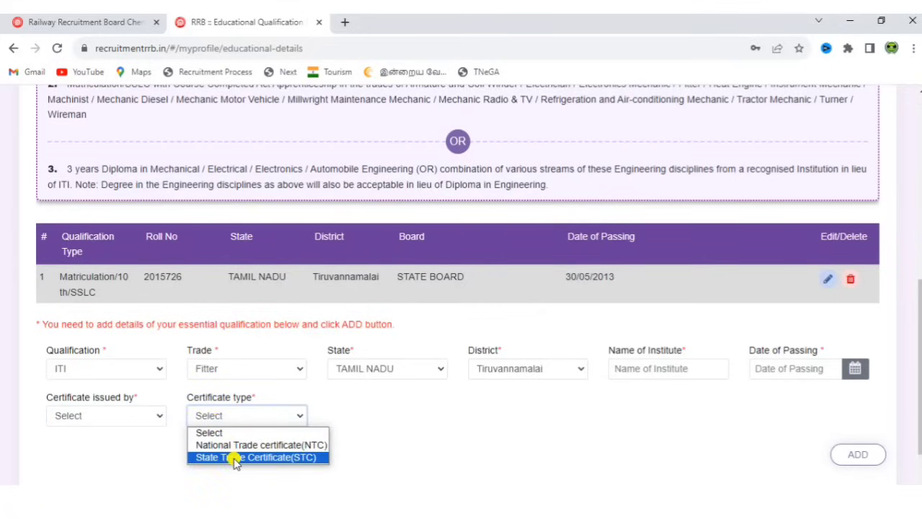
click(402, 435)
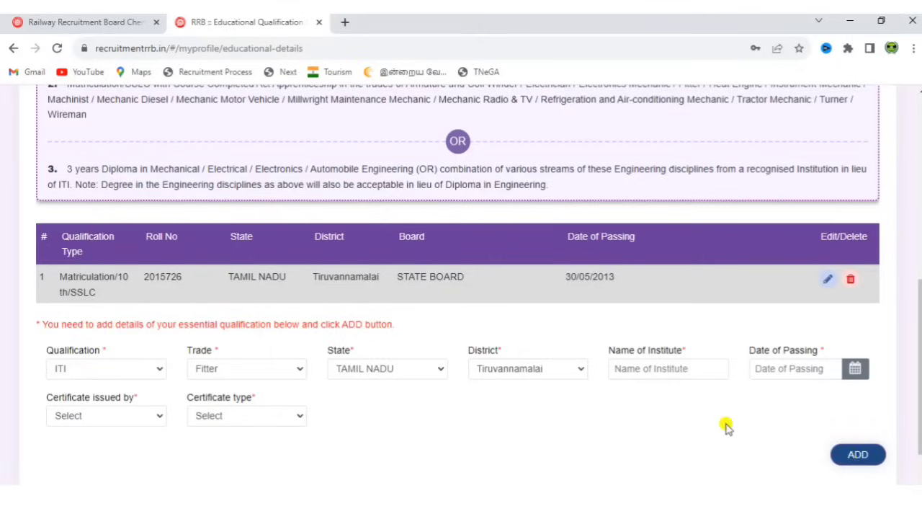
click(126, 369)
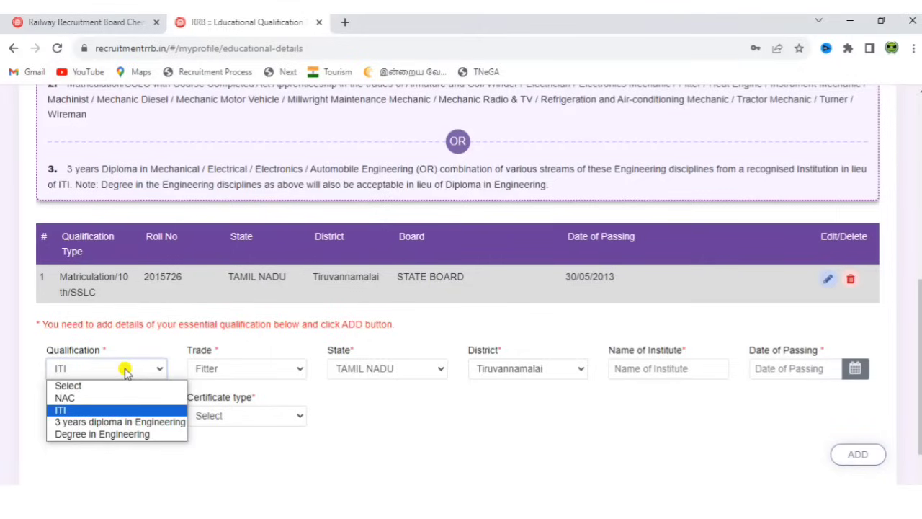
Change the entry to 3 years diploma in Engineering, Automobile discipline, state TAMIL NADU
click(123, 422)
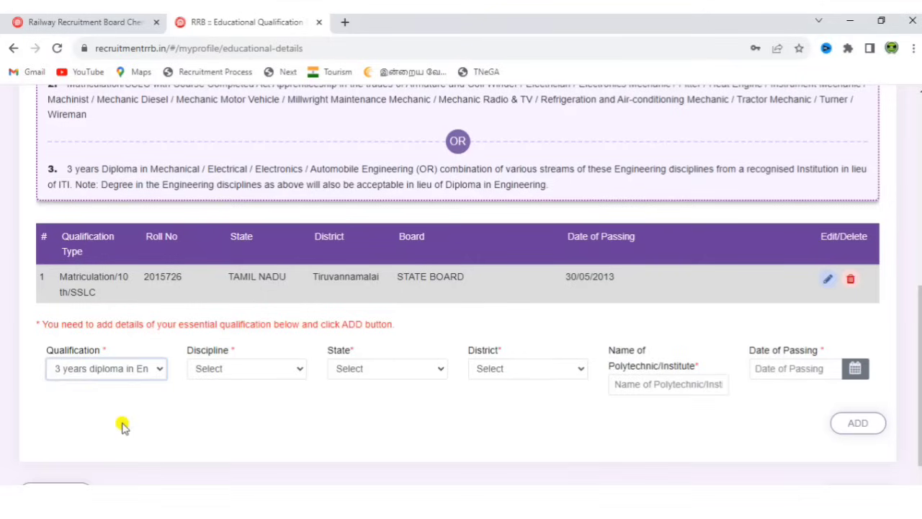
click(217, 373)
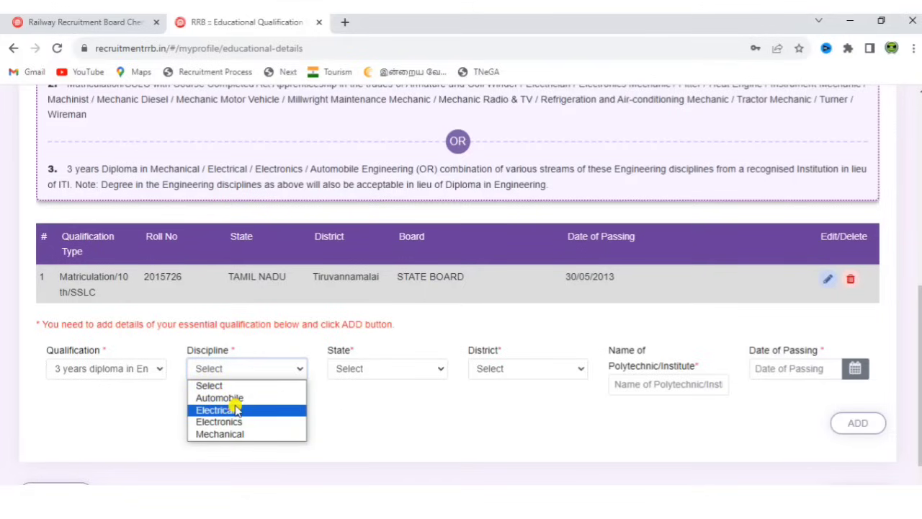
click(231, 399)
click(375, 366)
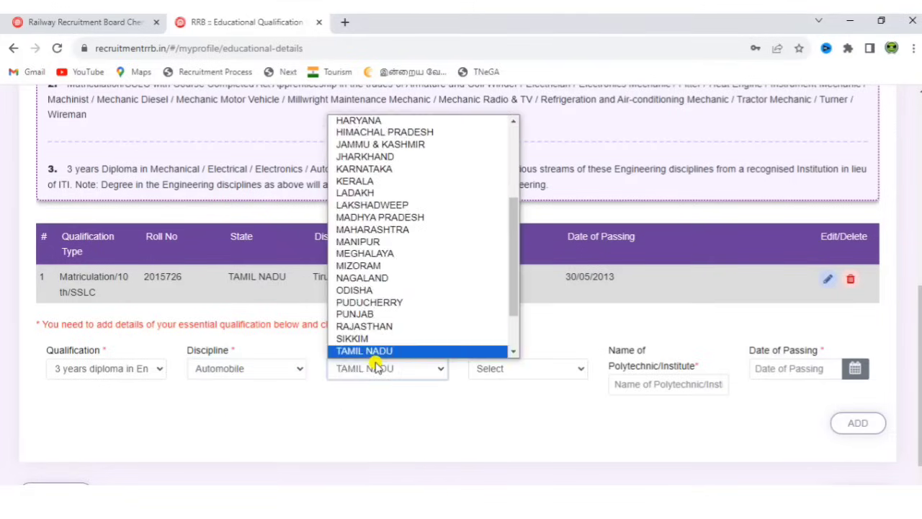
click(375, 366)
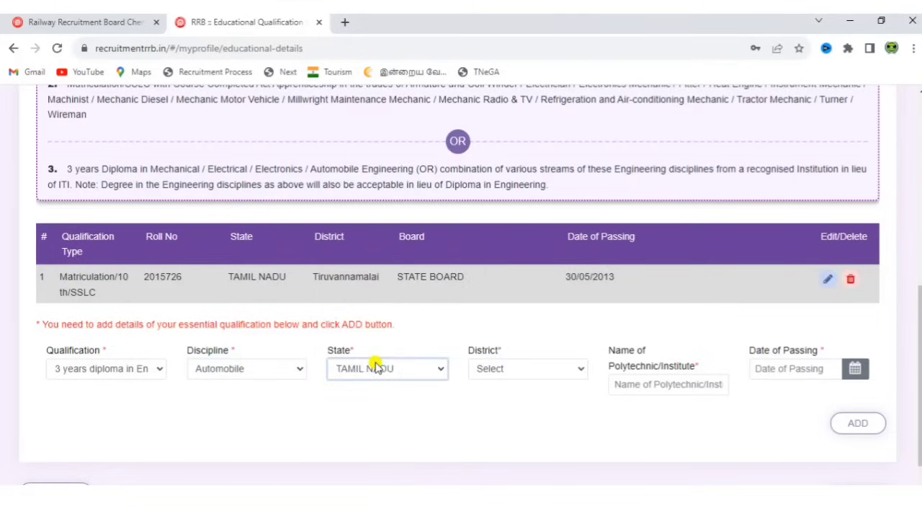
Set the diploma district to Tiruppur and attempt to add the diploma qualification
click(581, 369)
key(t)
key(i)
key(Down)
key(Return)
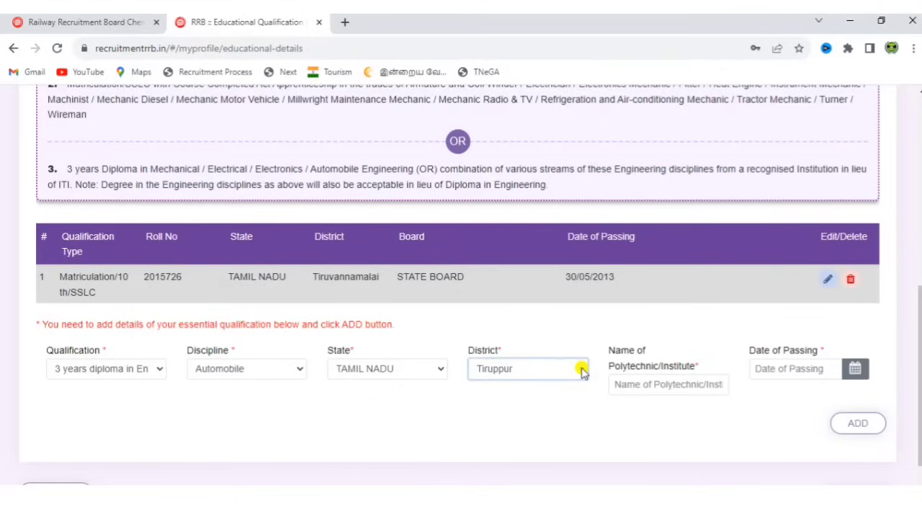
click(641, 384)
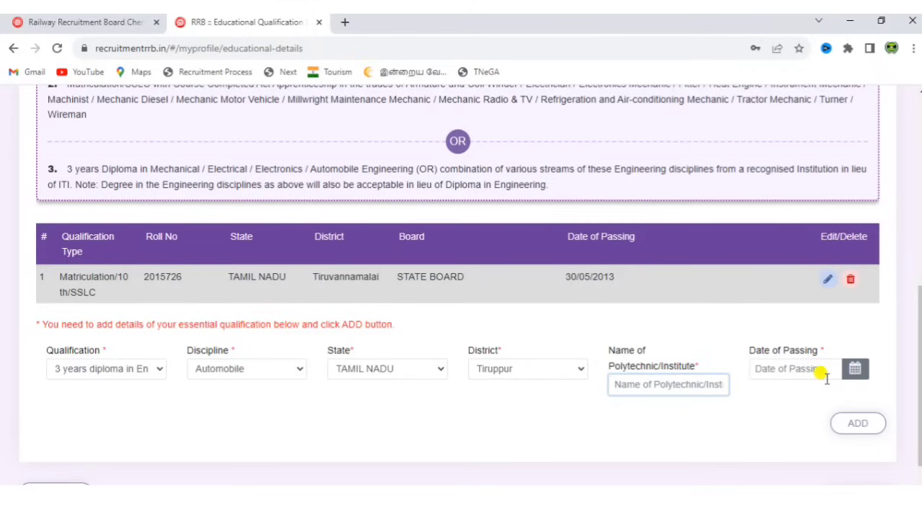
click(848, 423)
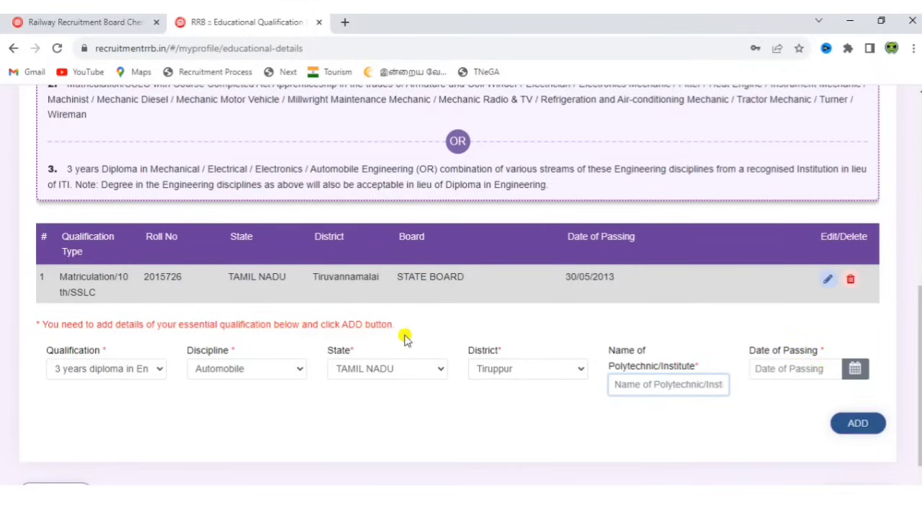
click(163, 369)
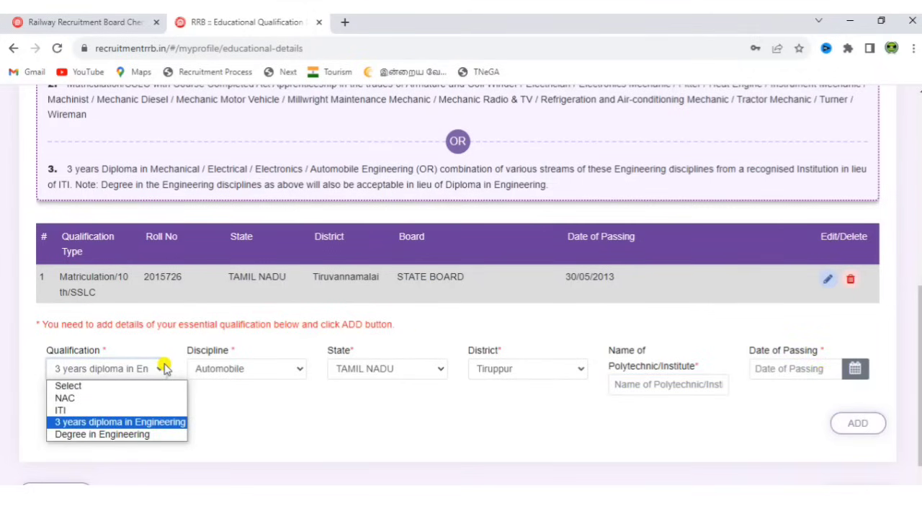
Fill a Degree in Engineering entry: Electrical Engineering, TAMIL NADU, Tiruvannamalai, college SRM
click(144, 435)
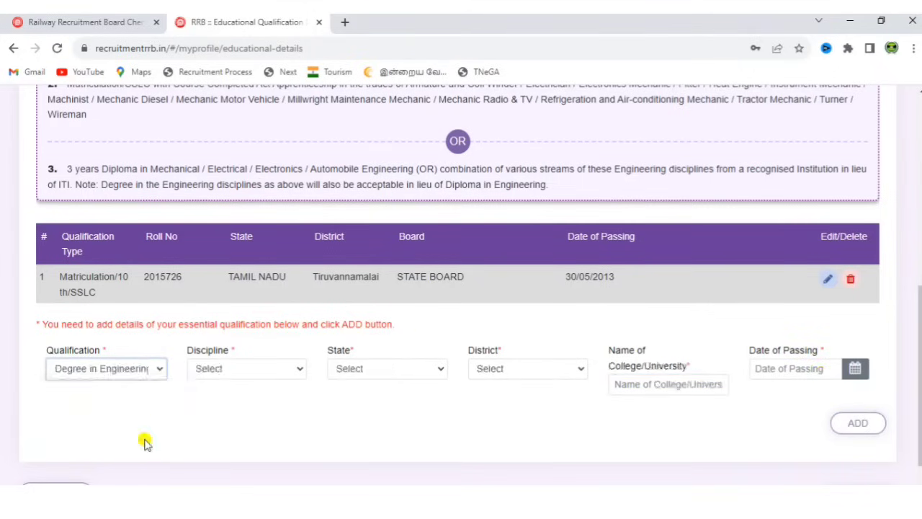
click(231, 372)
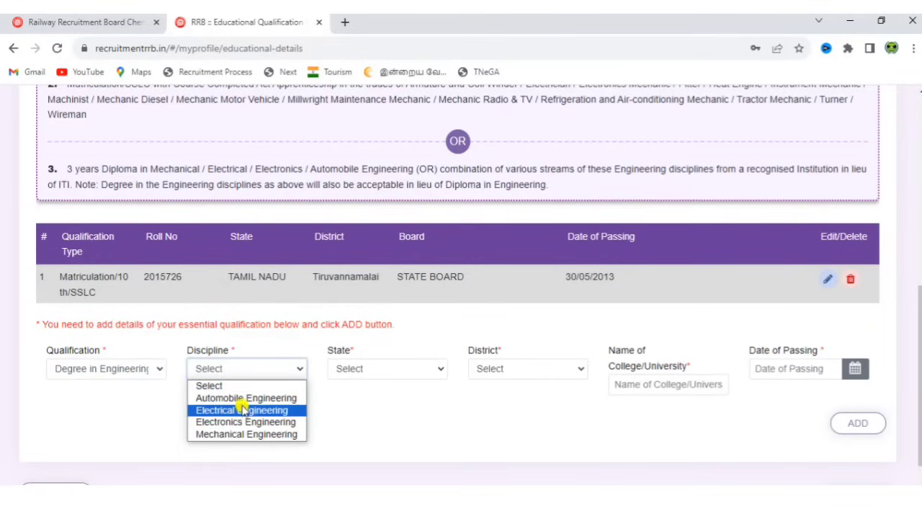
click(242, 410)
click(329, 369)
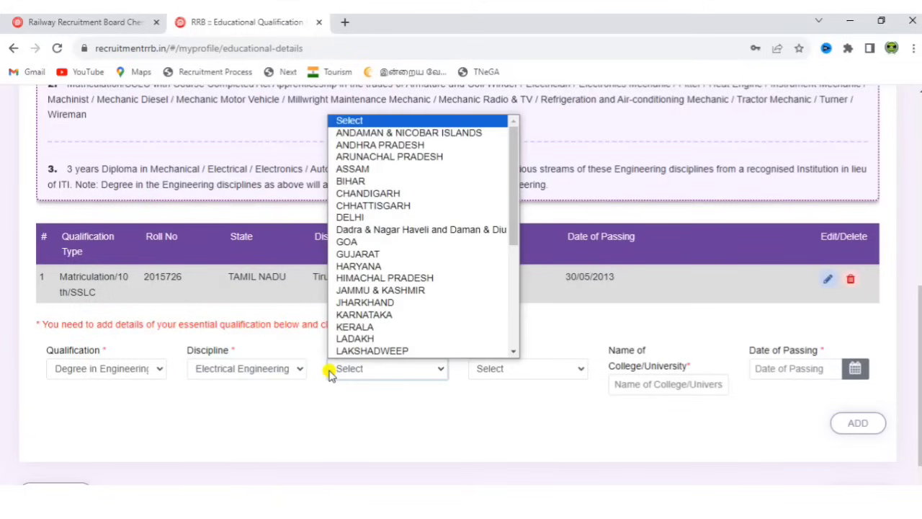
key(t)
key(Return)
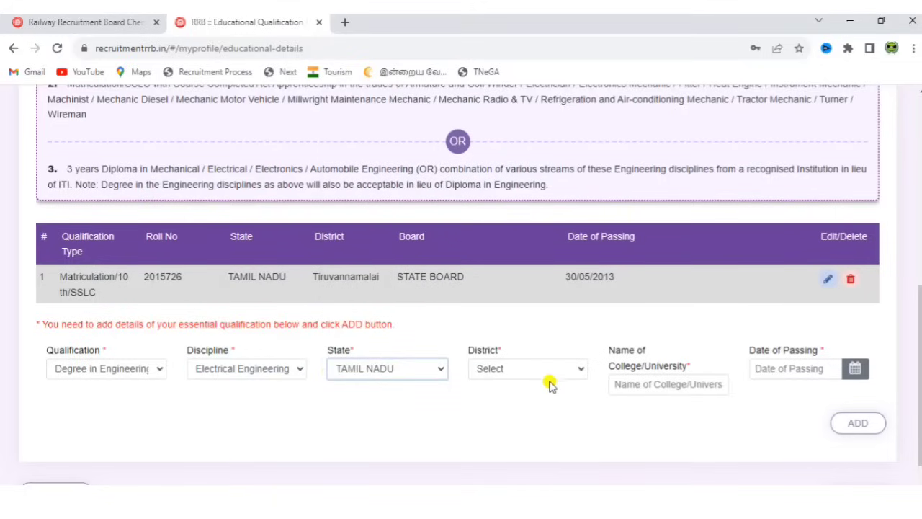
click(548, 378)
scroll(577, 346, down, 3)
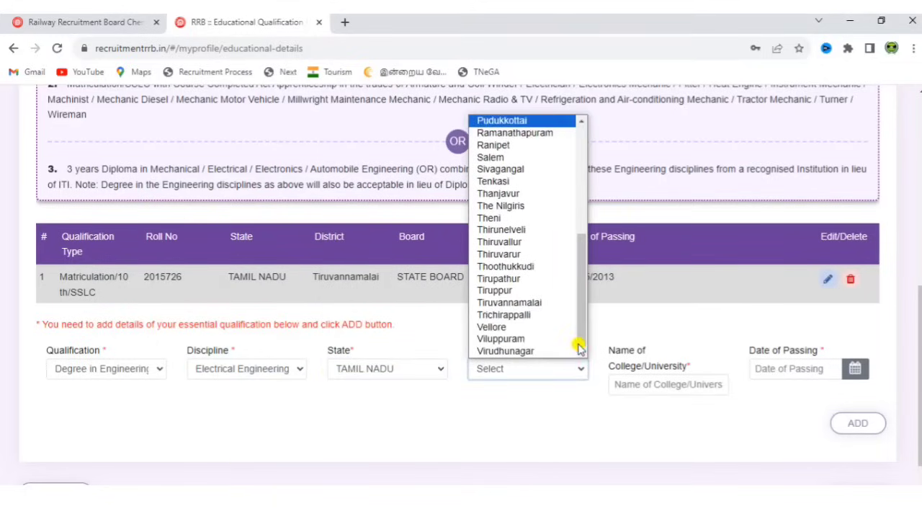
click(548, 290)
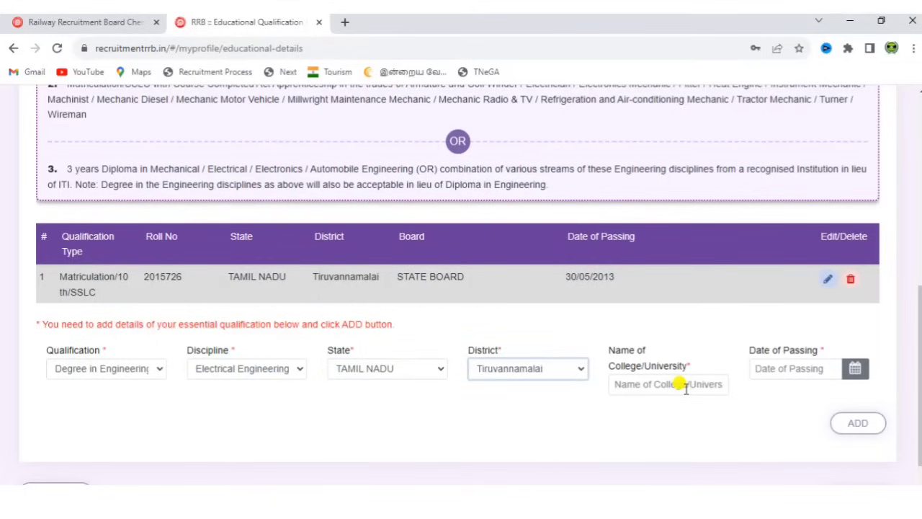
click(686, 386)
text(SRM)
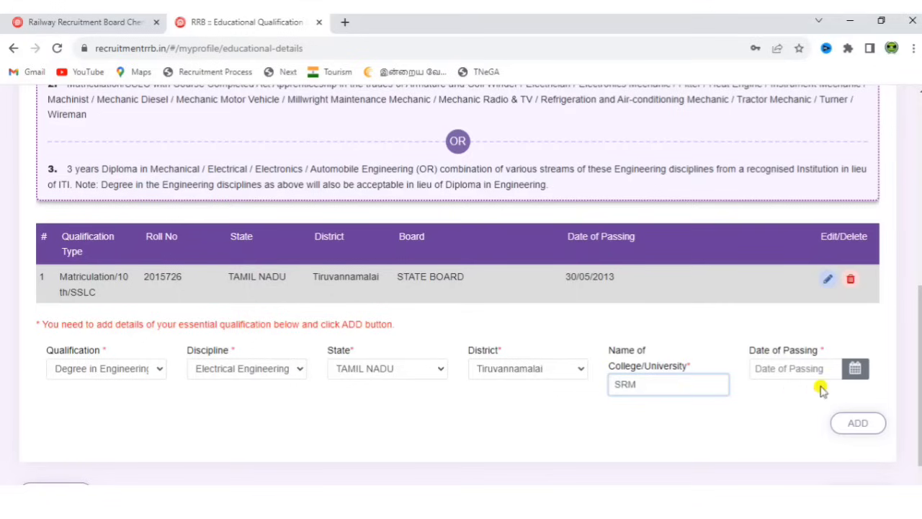
Set the degree passing date to 24/10/2019 and add the record to the table
click(854, 369)
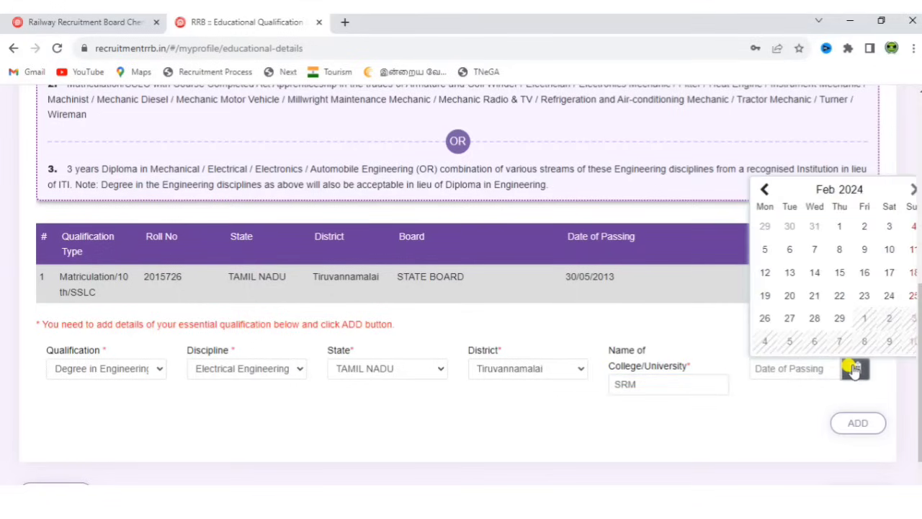
click(810, 192)
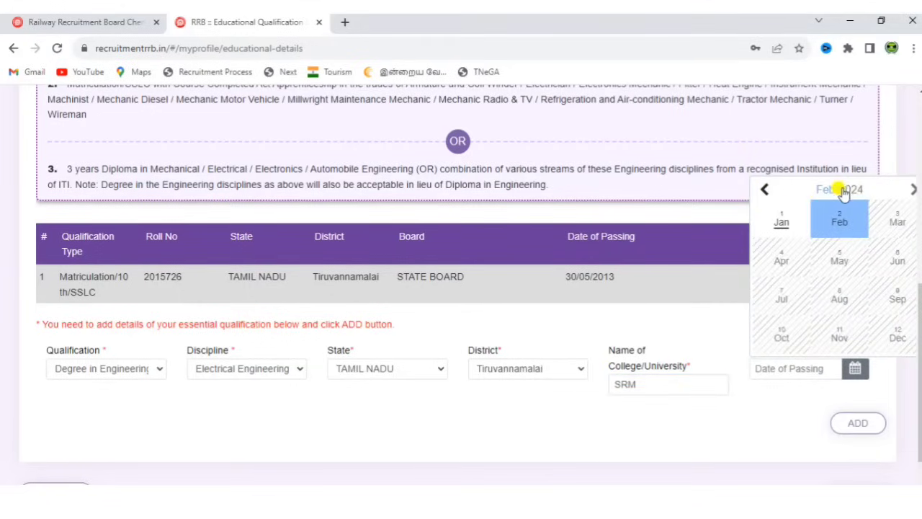
click(836, 190)
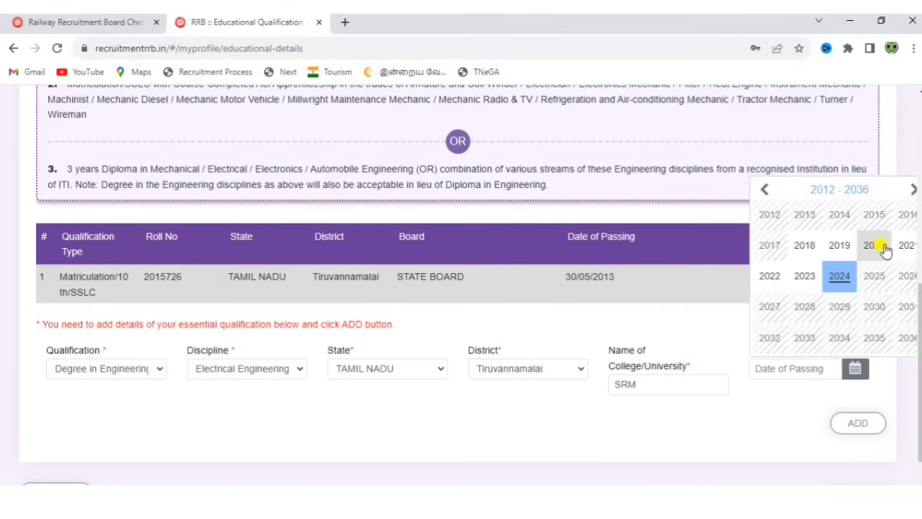
click(838, 246)
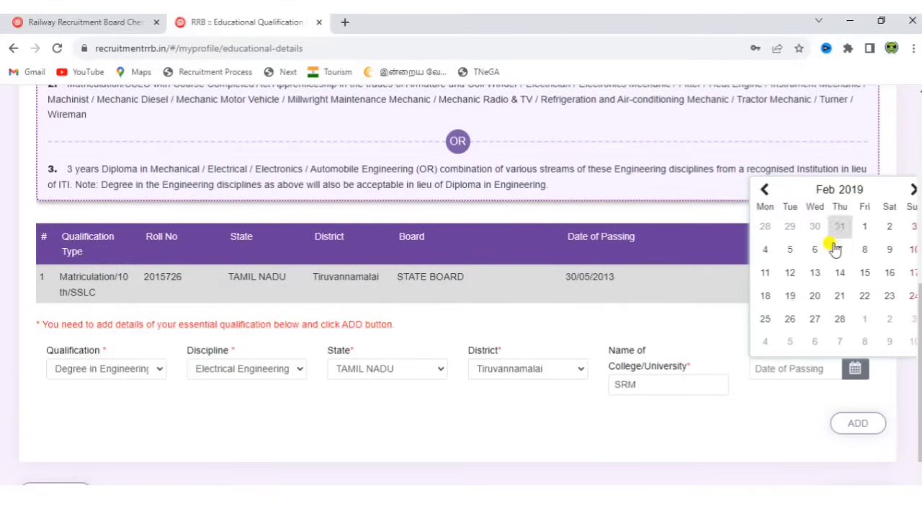
click(913, 189)
triple_click(913, 189)
triple_click(913, 190)
triple_click(913, 189)
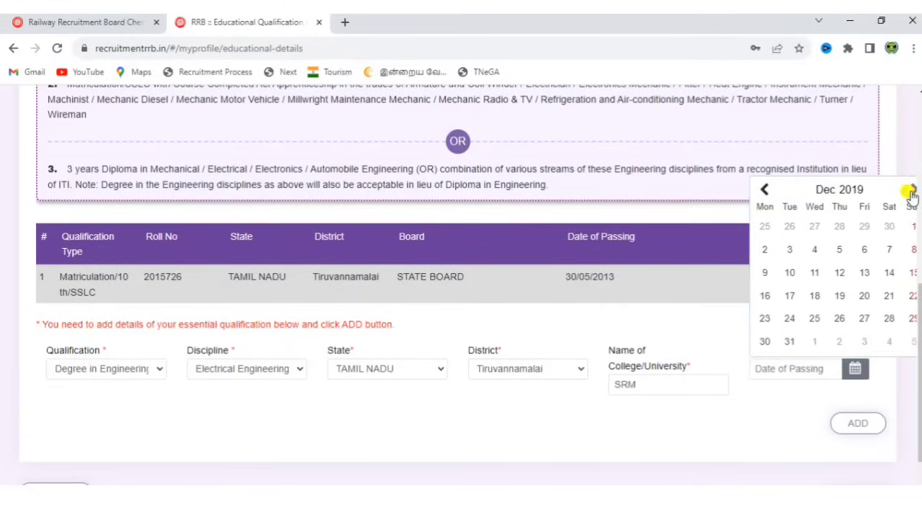
click(913, 189)
click(765, 189)
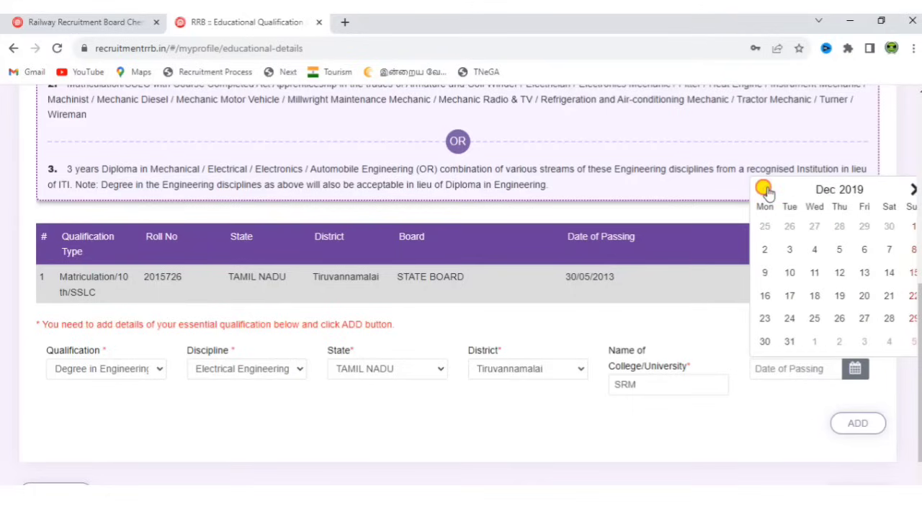
click(765, 189)
click(764, 189)
click(839, 295)
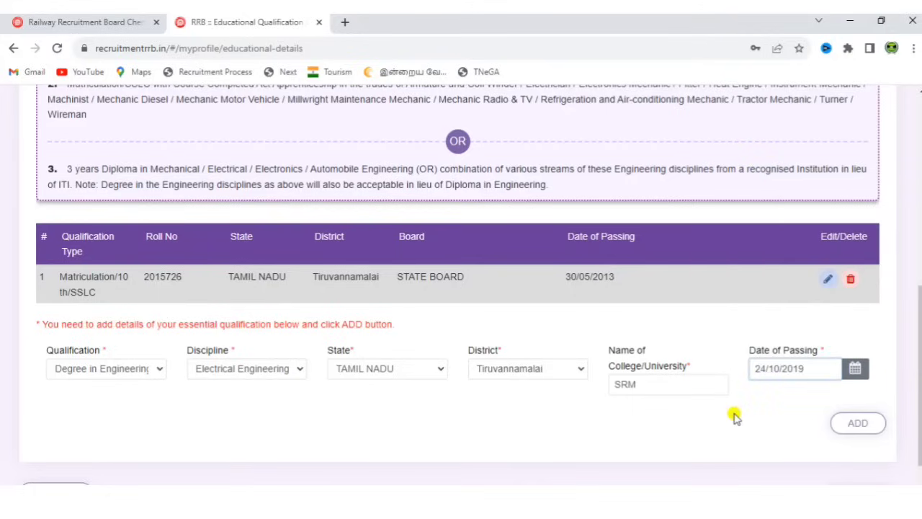
click(854, 424)
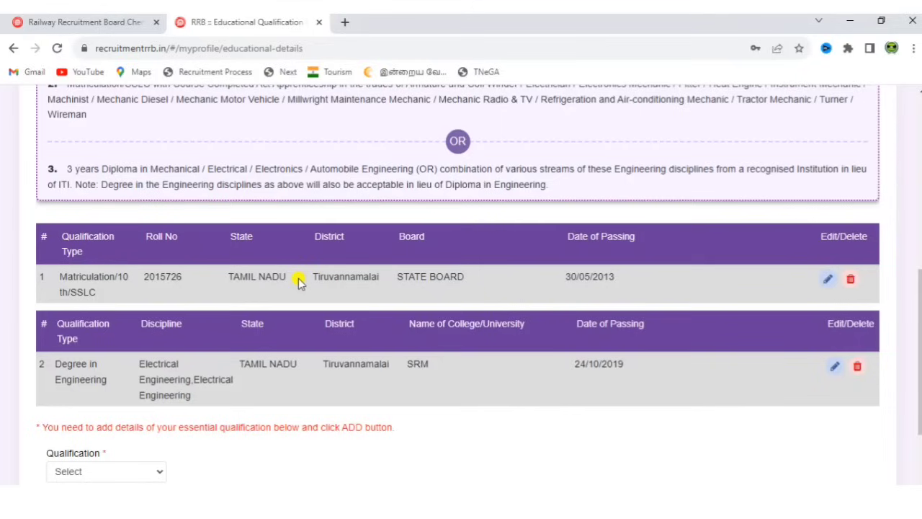
Review the qualification table and continue to Upload Profile Documents
scroll(525, 435, down, 1)
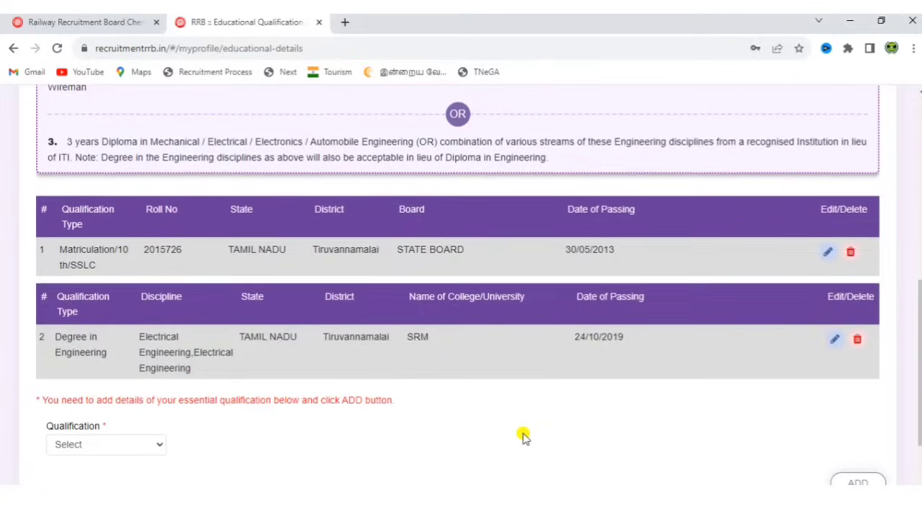
scroll(524, 436, down, 2)
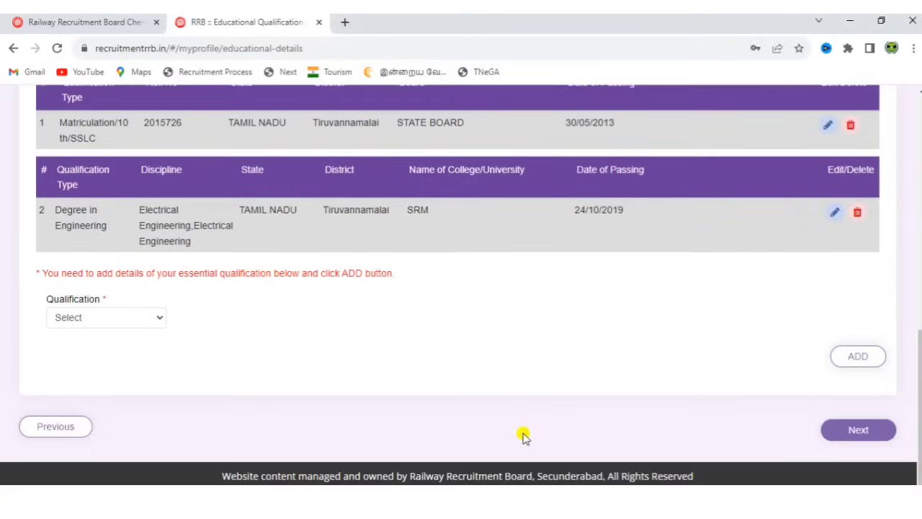
click(127, 317)
click(301, 329)
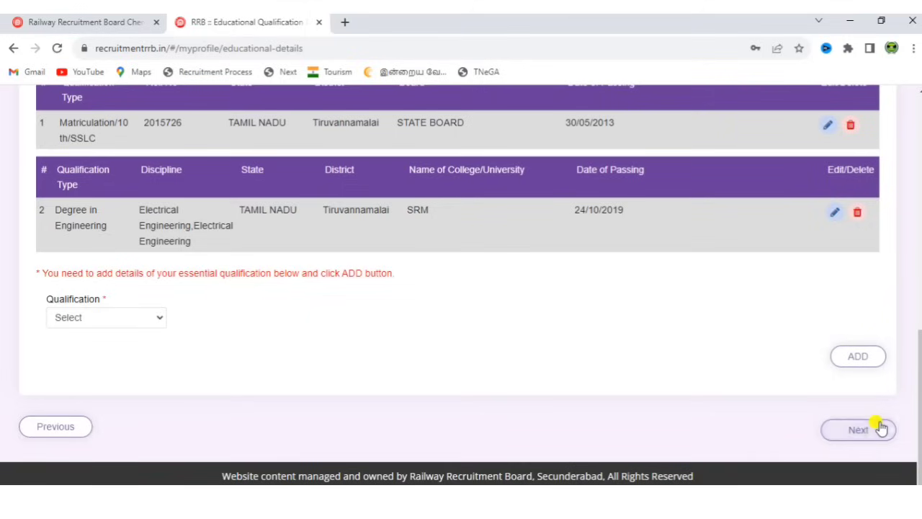
click(854, 436)
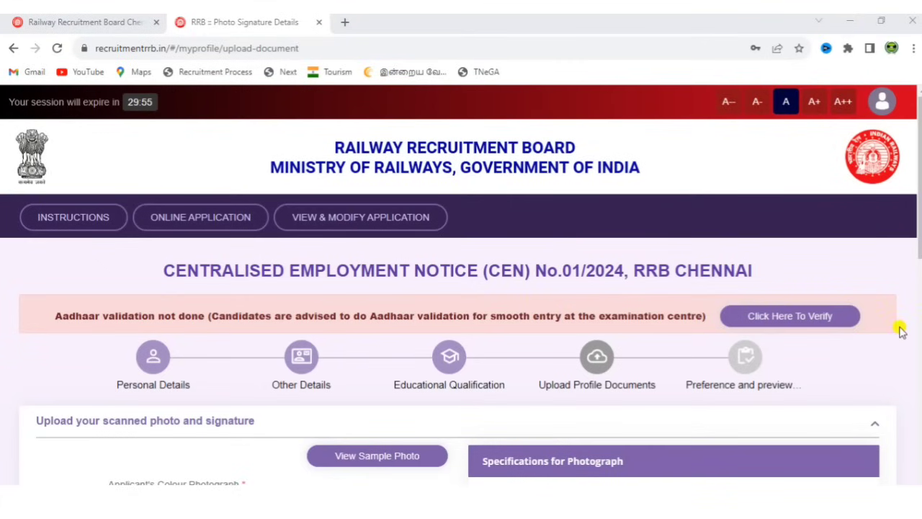
View the sample portrait photos, then read down to the signature requirements (JPG, 30KB–70KB)
scroll(901, 330, down, 4)
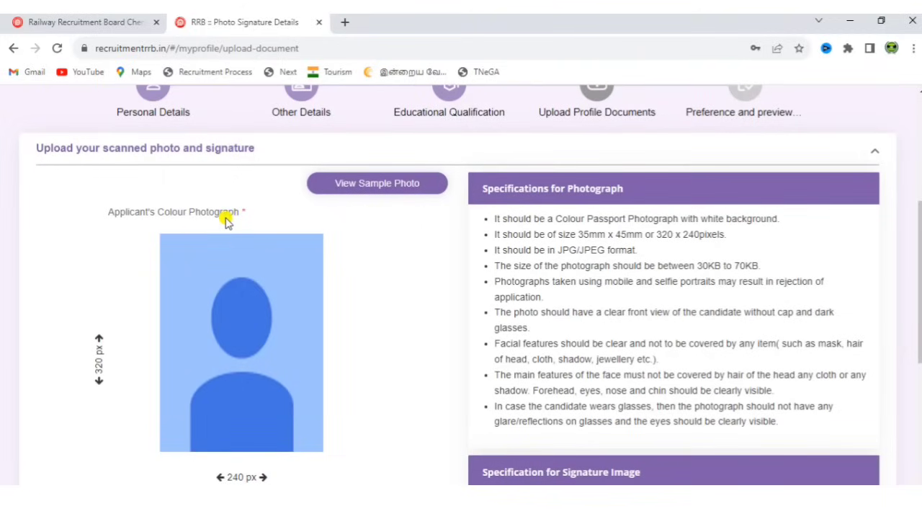
click(397, 197)
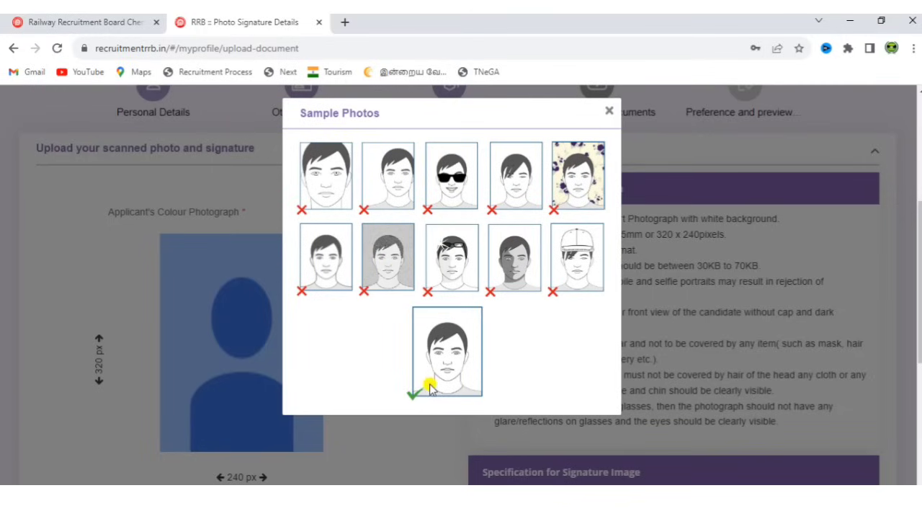
click(609, 110)
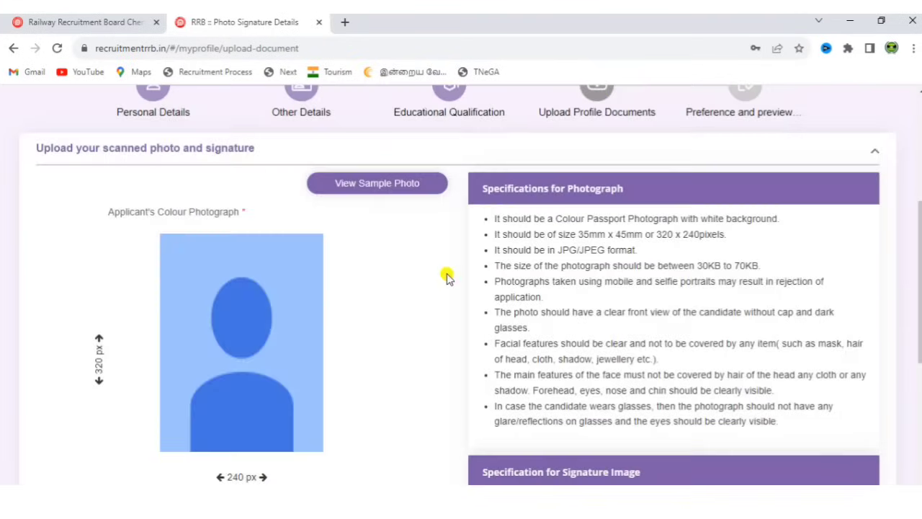
scroll(447, 274, down, 1)
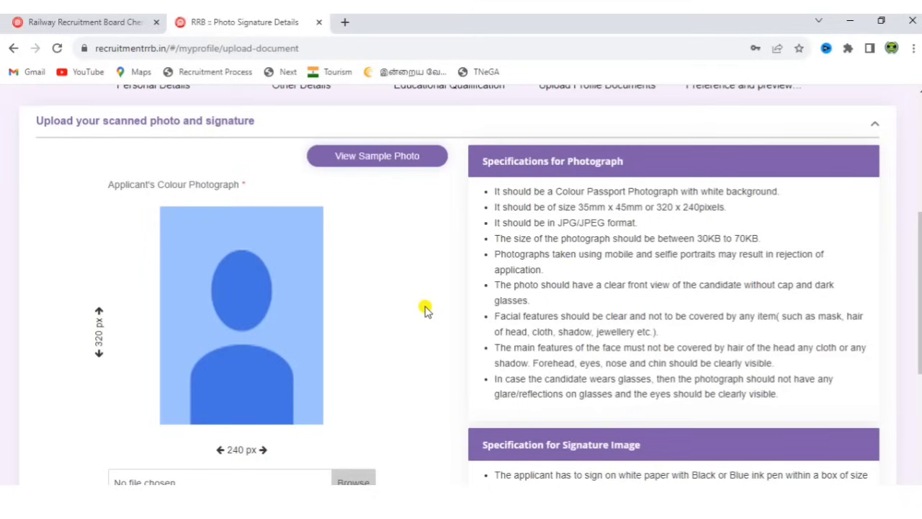
scroll(426, 310, down, 3)
scroll(425, 310, down, 2)
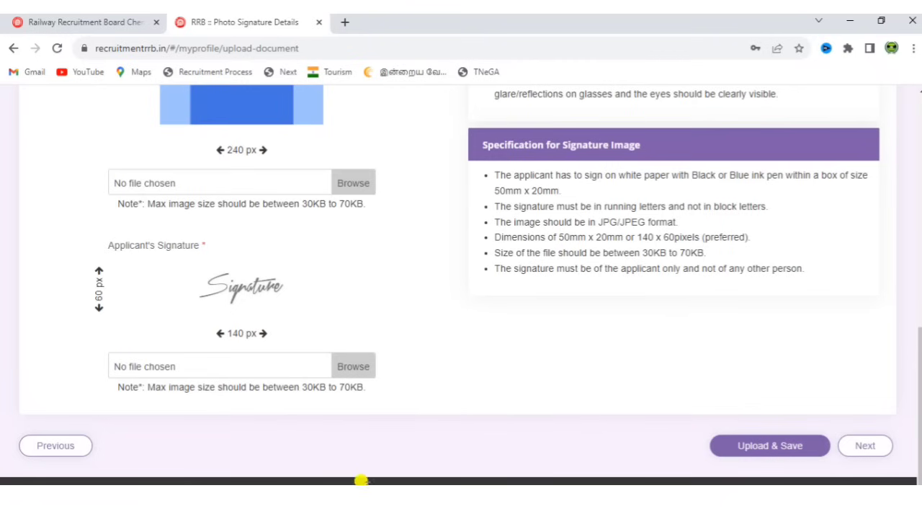
Upload pic.jpg as the photograph and apply its crop
scroll(362, 480, up, 3)
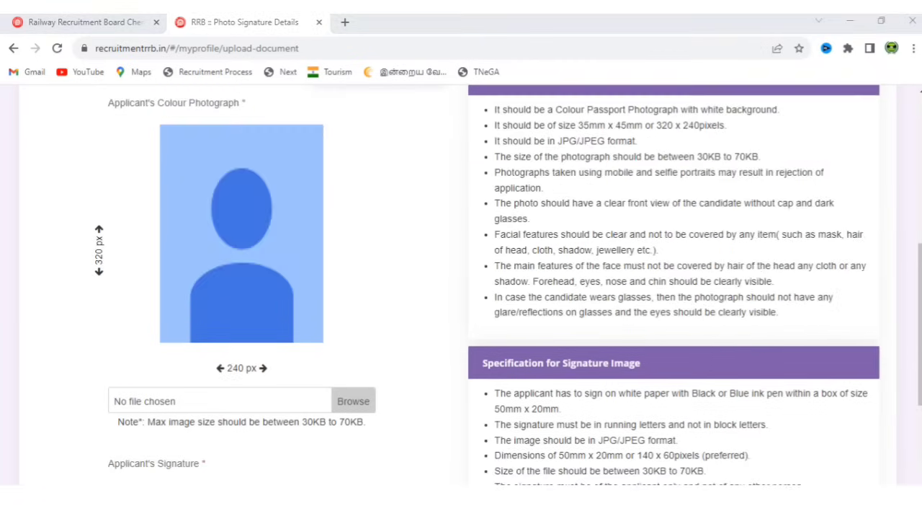
click(305, 398)
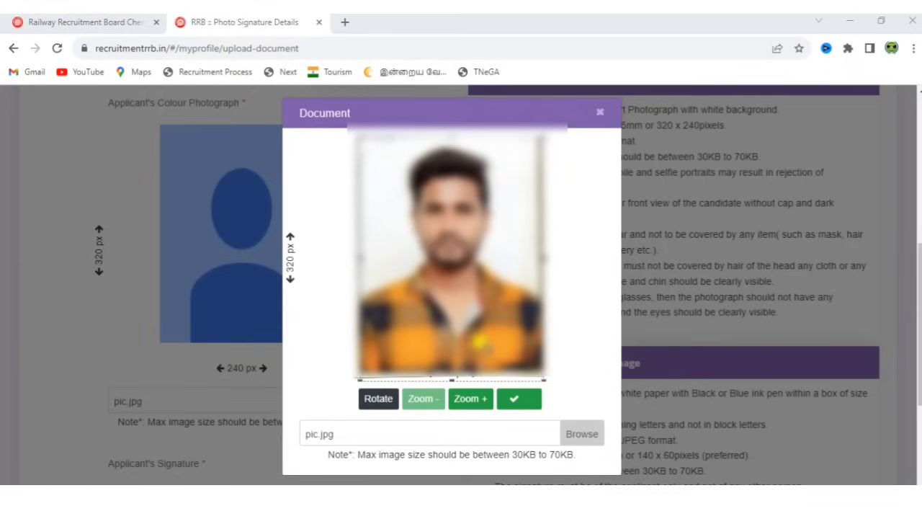
click(518, 400)
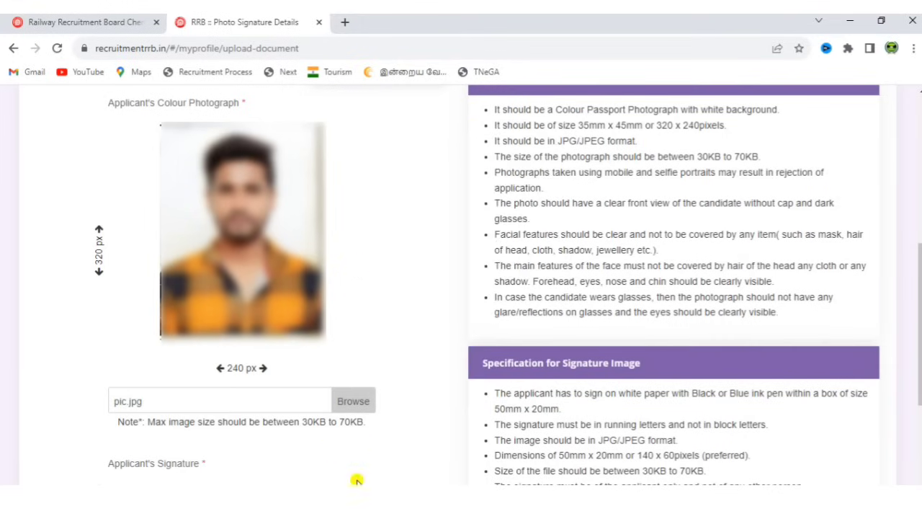
Upload and crop the signature image, save both files, and continue to Preference and preview
scroll(382, 451, down, 3)
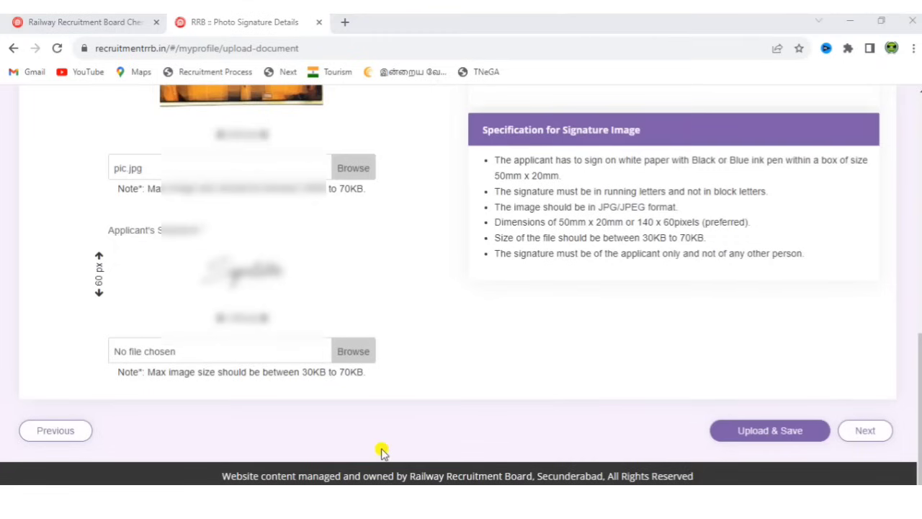
click(265, 353)
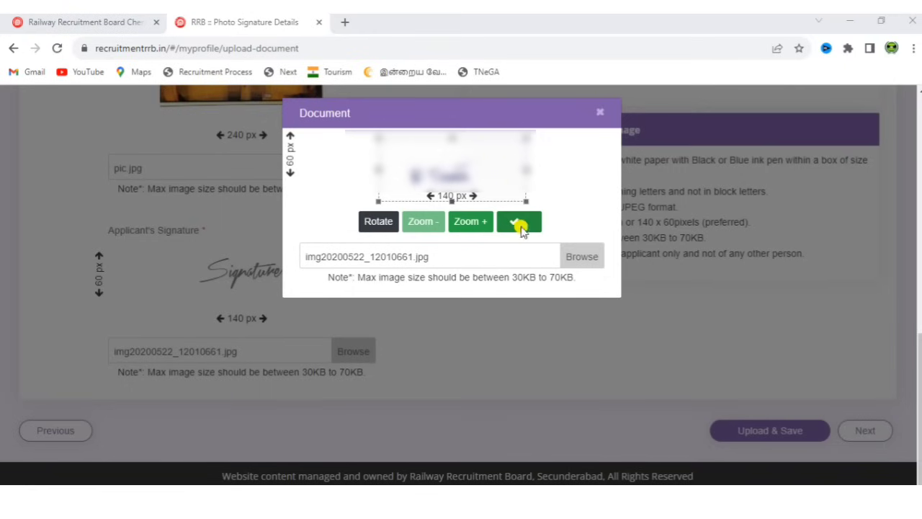
click(519, 224)
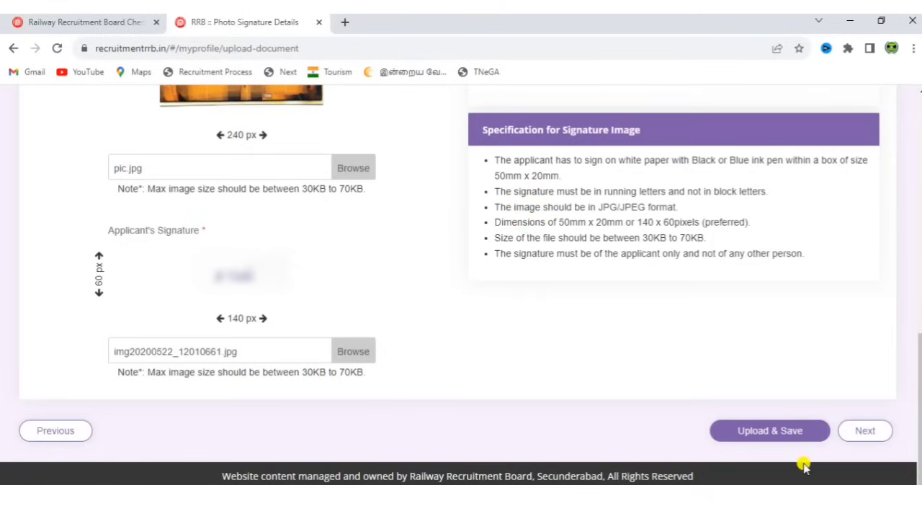
click(757, 432)
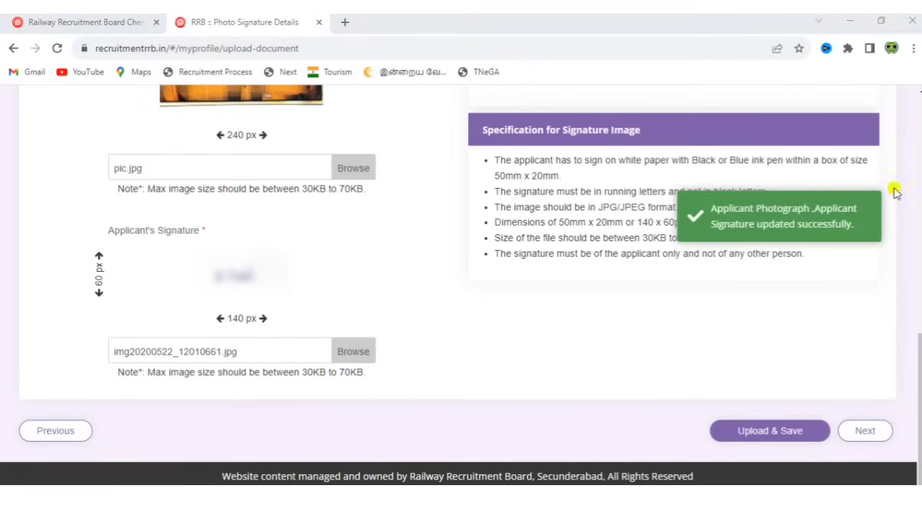
click(859, 444)
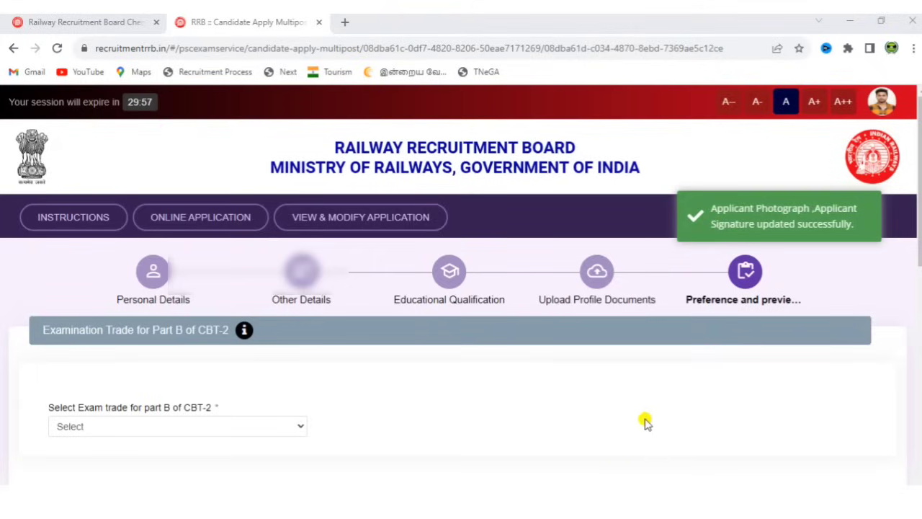
Select Electrician as the Part B exam trade
scroll(645, 423, down, 3)
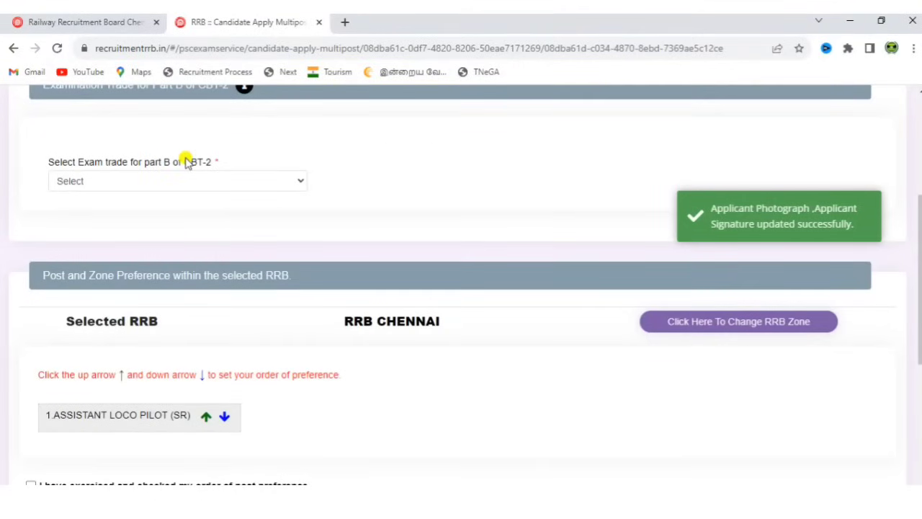
click(189, 183)
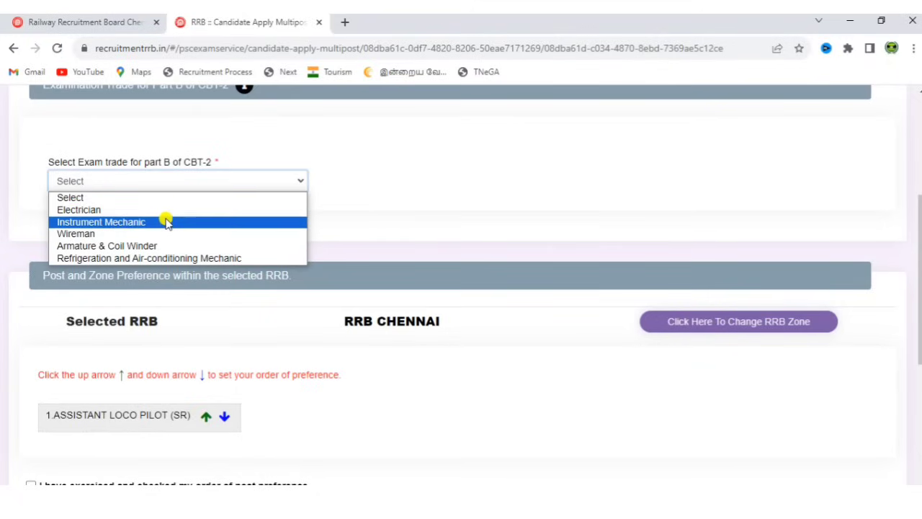
click(167, 212)
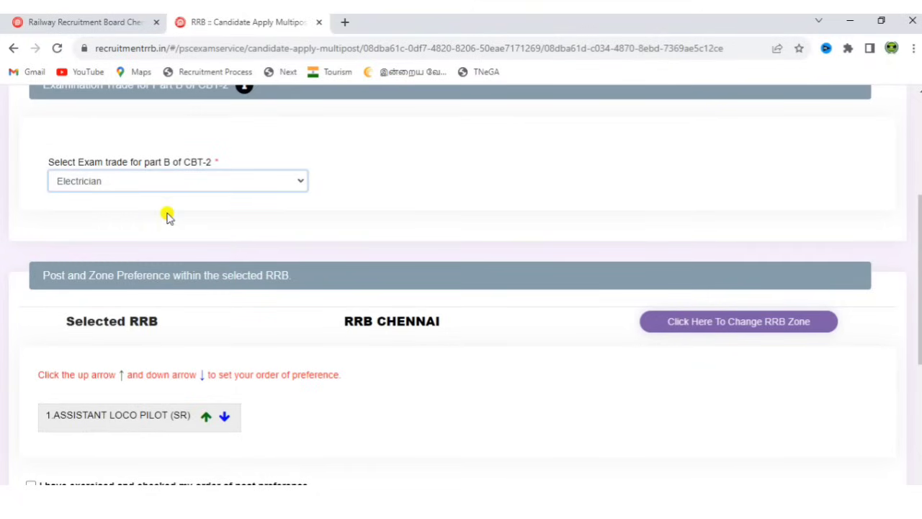
click(168, 216)
Tick the post-preference confirmation and eligibility declaration, and enter the place of signing
scroll(167, 217, down, 2)
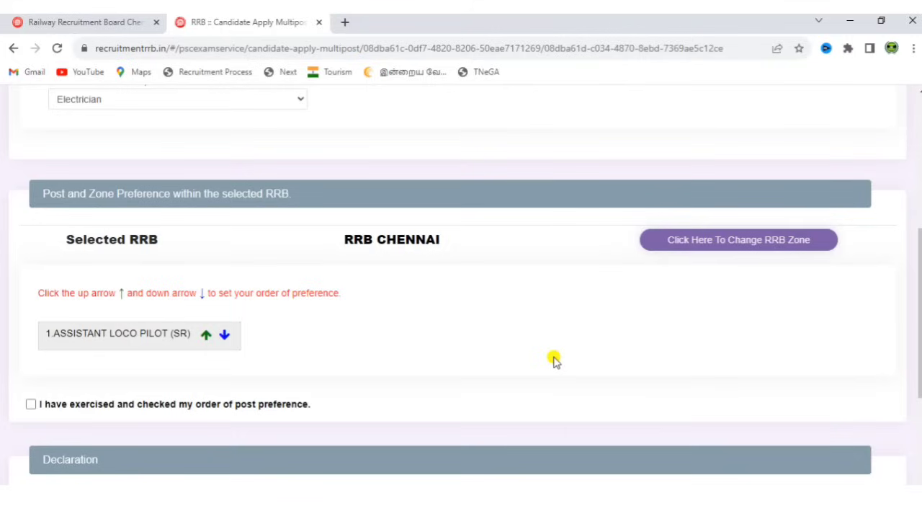
scroll(553, 361, down, 2)
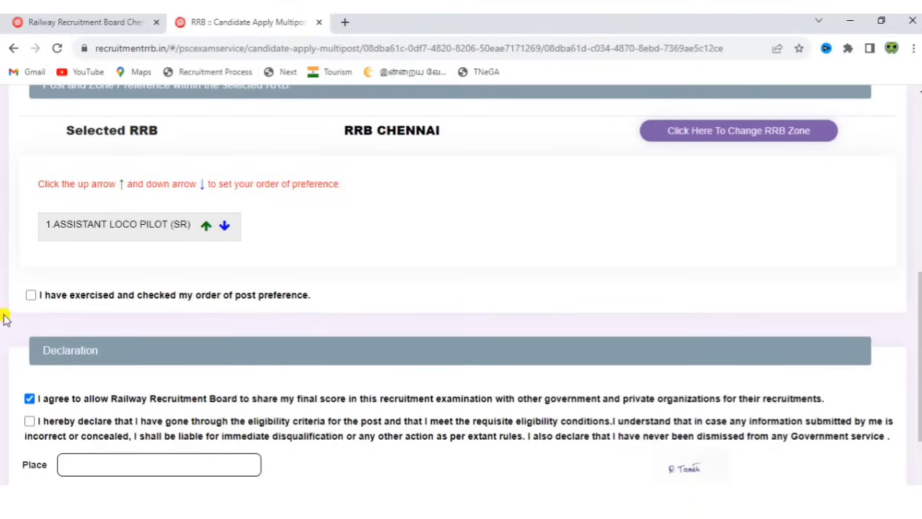
click(29, 296)
scroll(178, 347, down, 2)
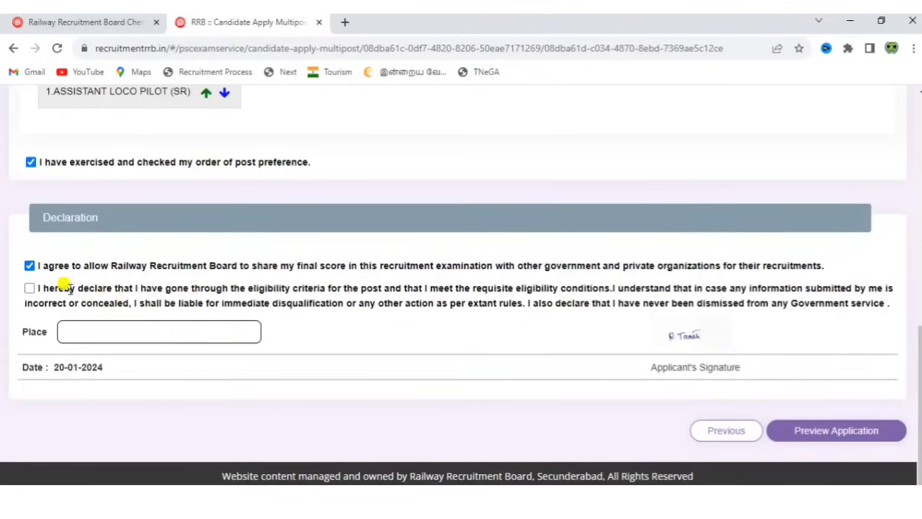
click(29, 289)
click(113, 331)
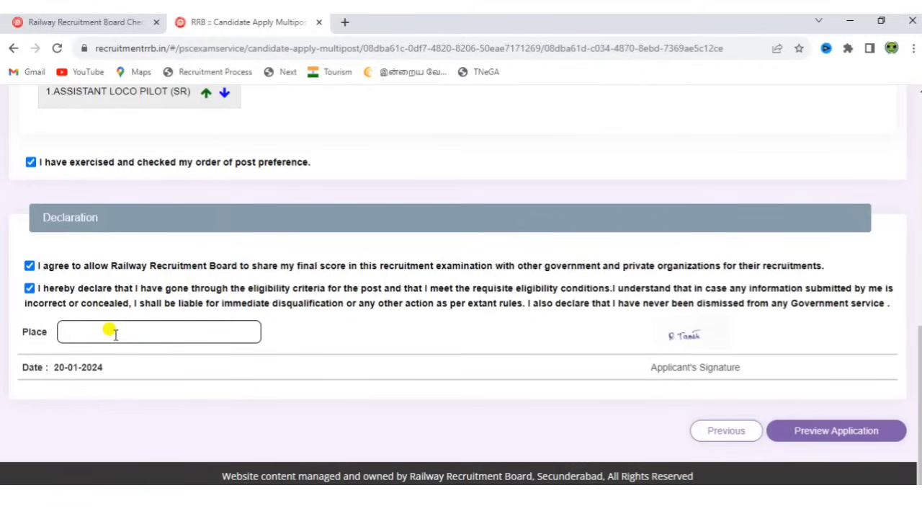
text(****)
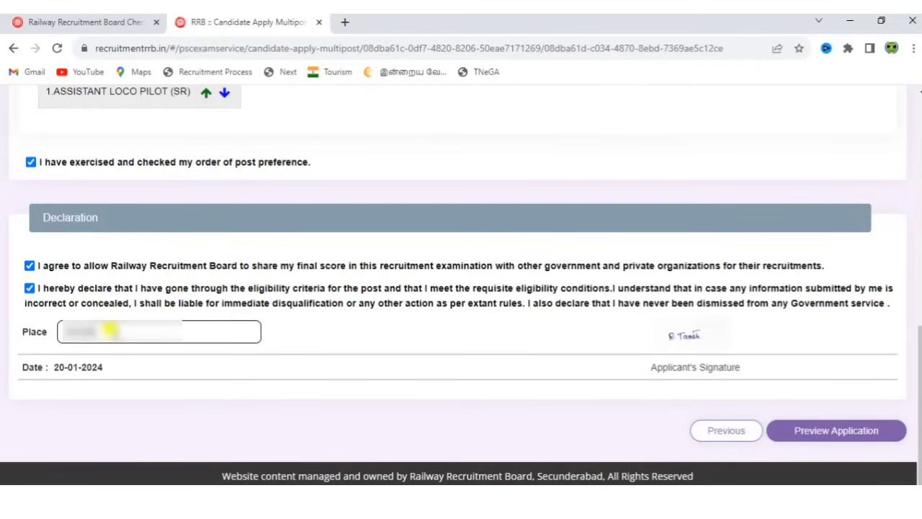
text(**)
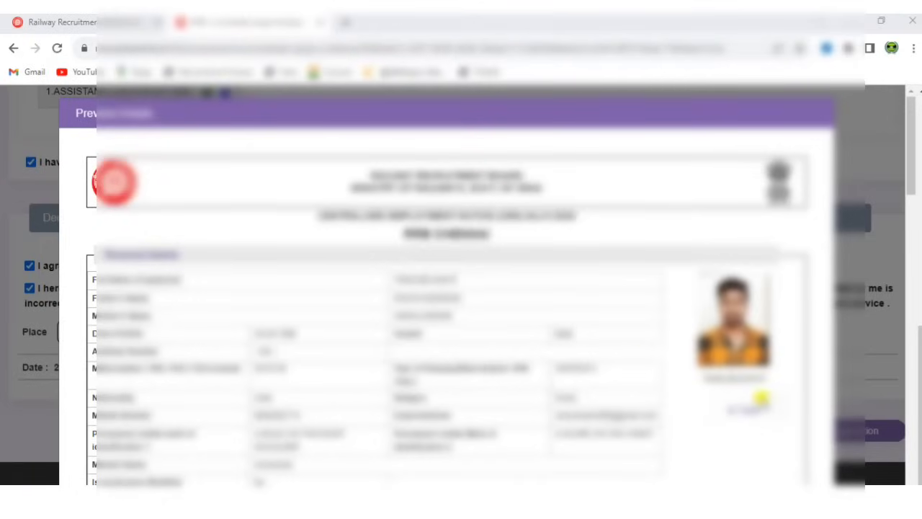
Scroll through the application preview and tick 'I have re-checked the above details and found correct'
click(910, 183)
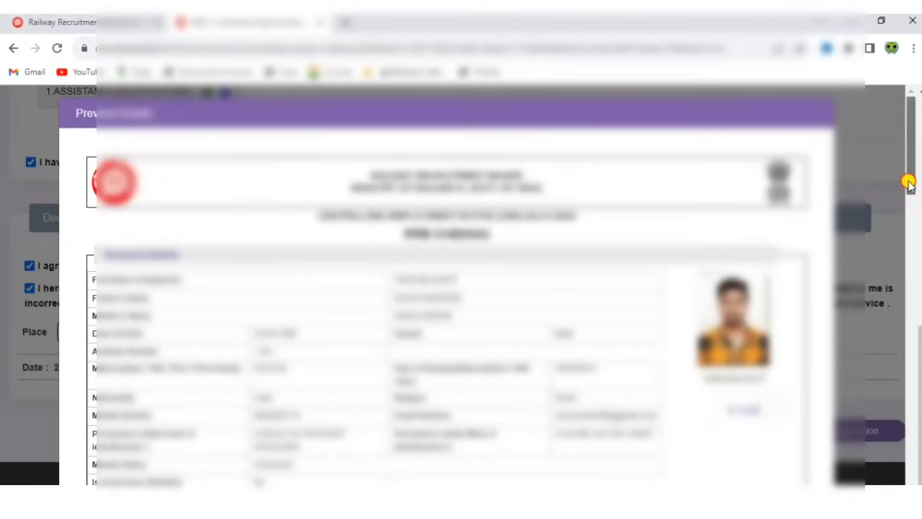
drag(910, 184, 914, 481)
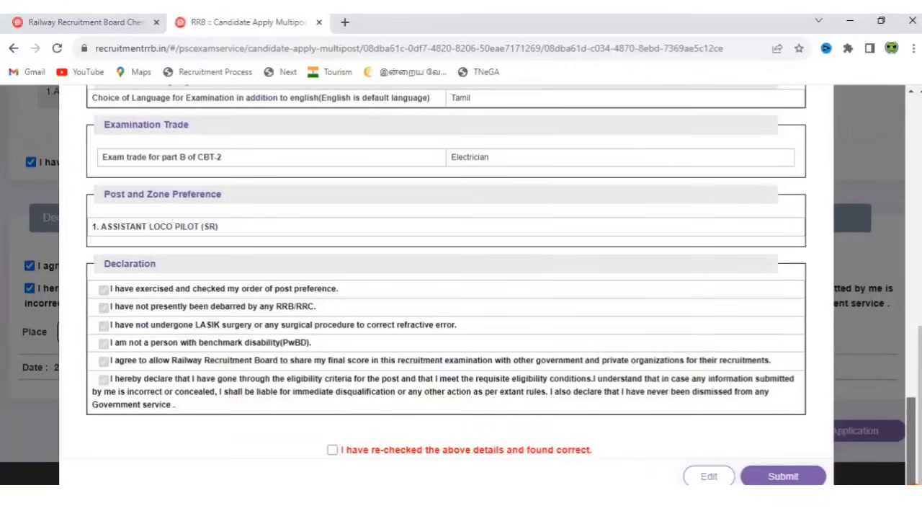
click(333, 450)
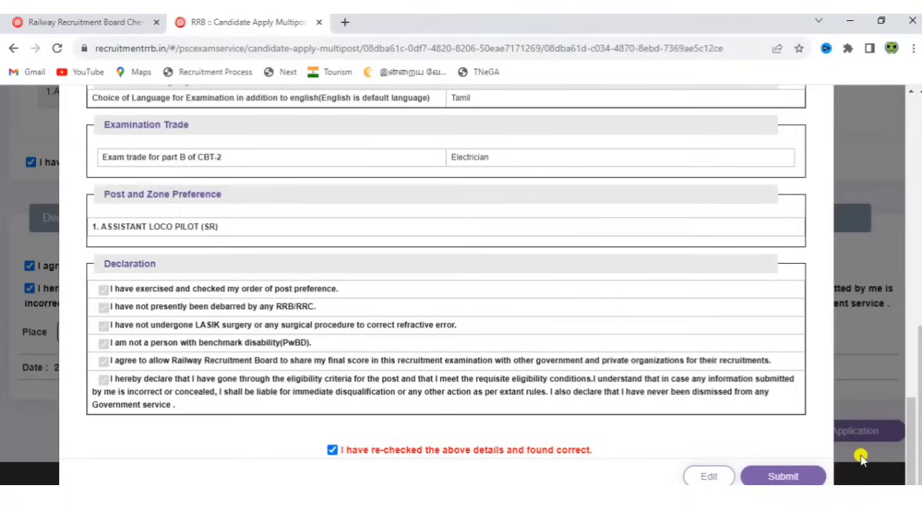
Submit the reviewed application, confirm the final submission, and proceed to pay the ₹500.00 fee
click(793, 476)
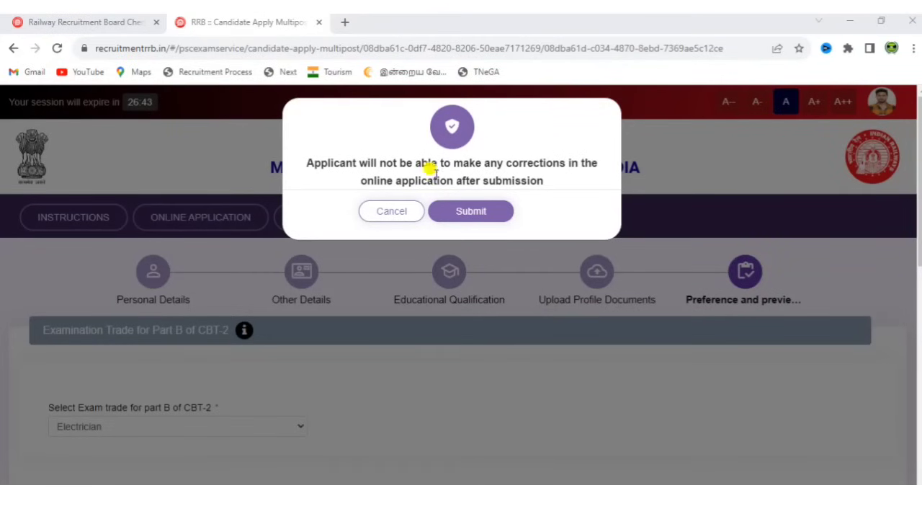
click(465, 210)
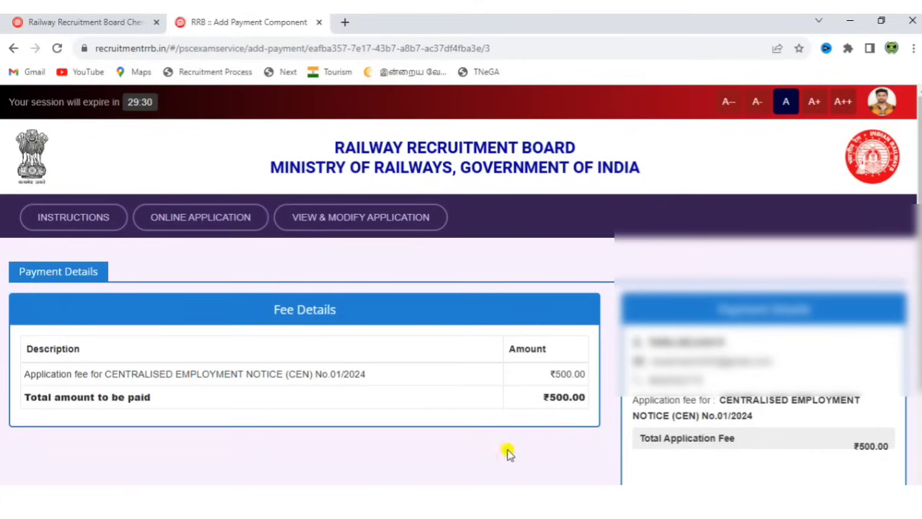
scroll(504, 451, down, 2)
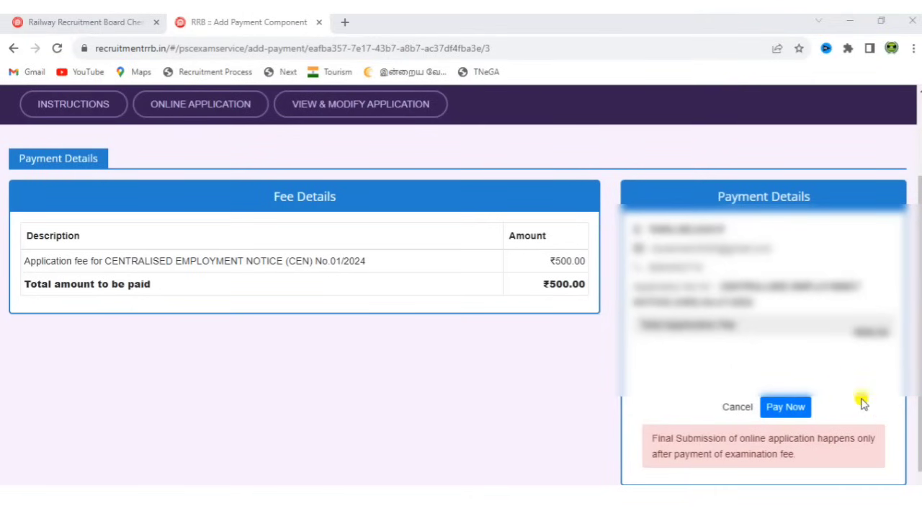
click(788, 408)
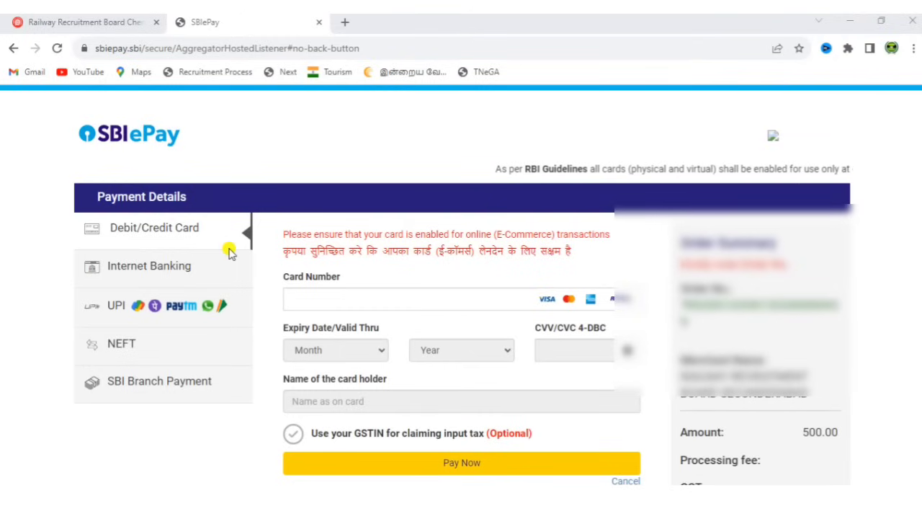
Compare Internet Banking, UPI and NEFT, then pick SBI Branch Payment with its 42.38 INR fee
click(192, 267)
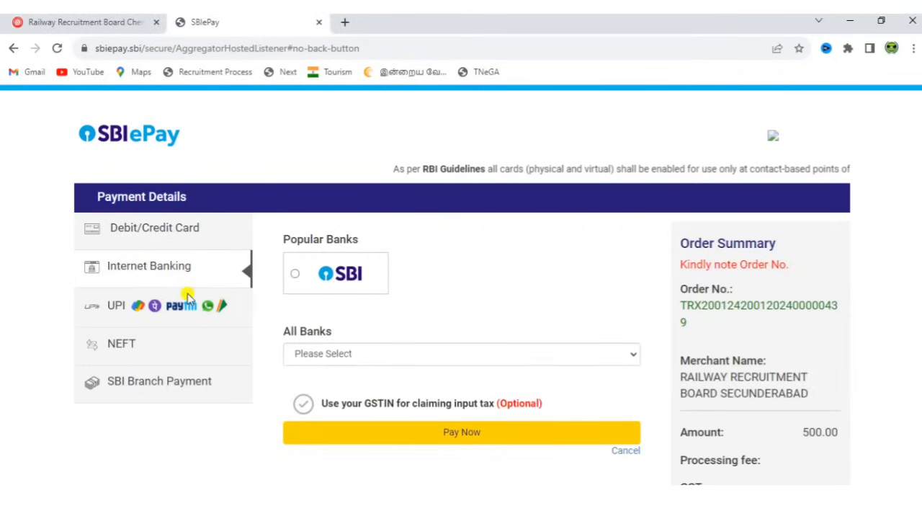
click(187, 299)
click(180, 340)
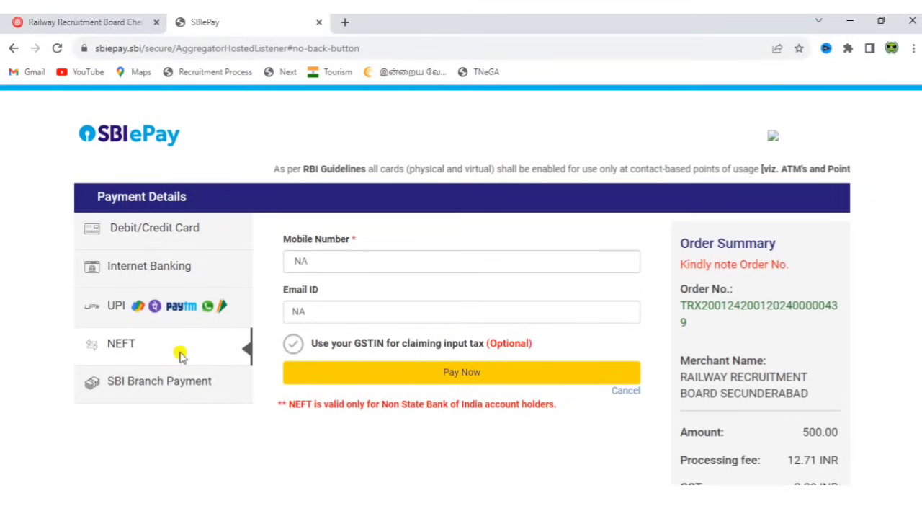
click(178, 386)
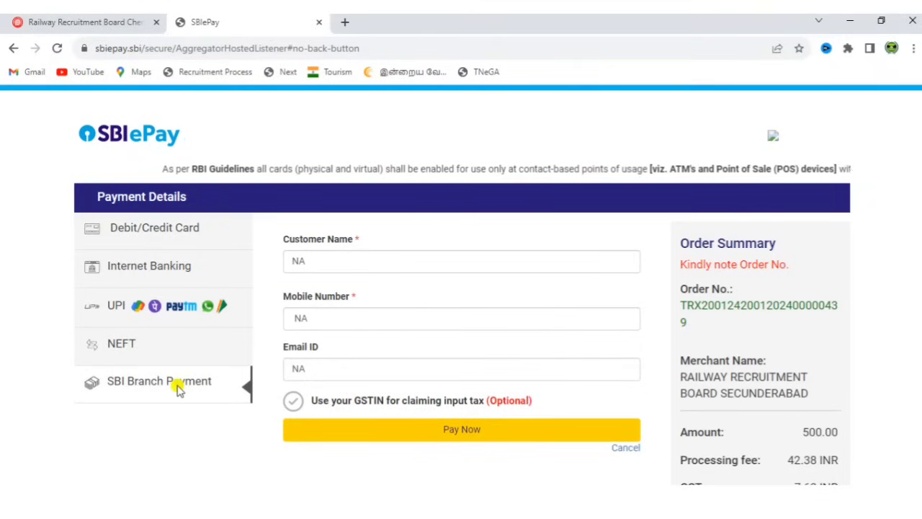